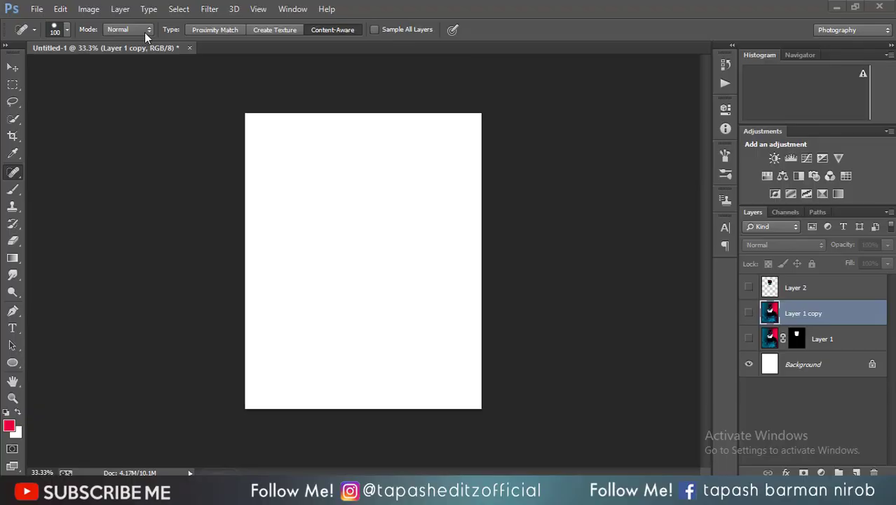
Step: Open the bg image as a new document
click(37, 9)
click(35, 34)
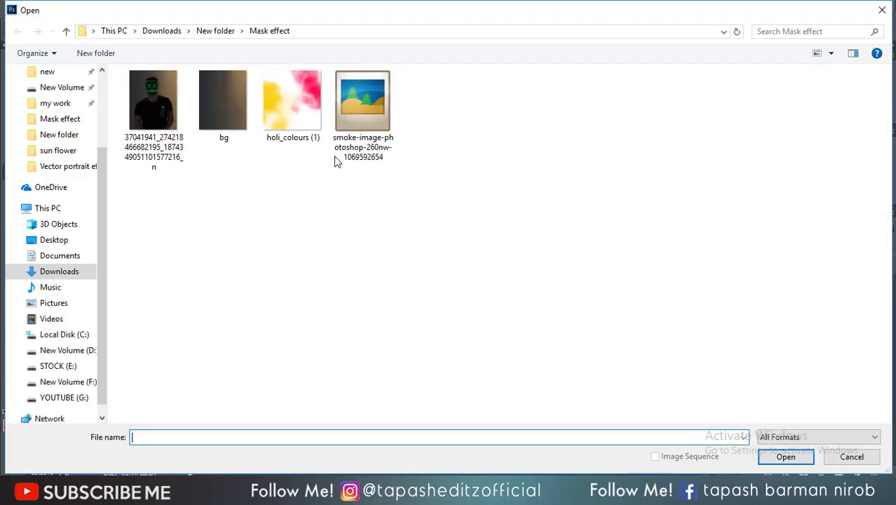
click(214, 125)
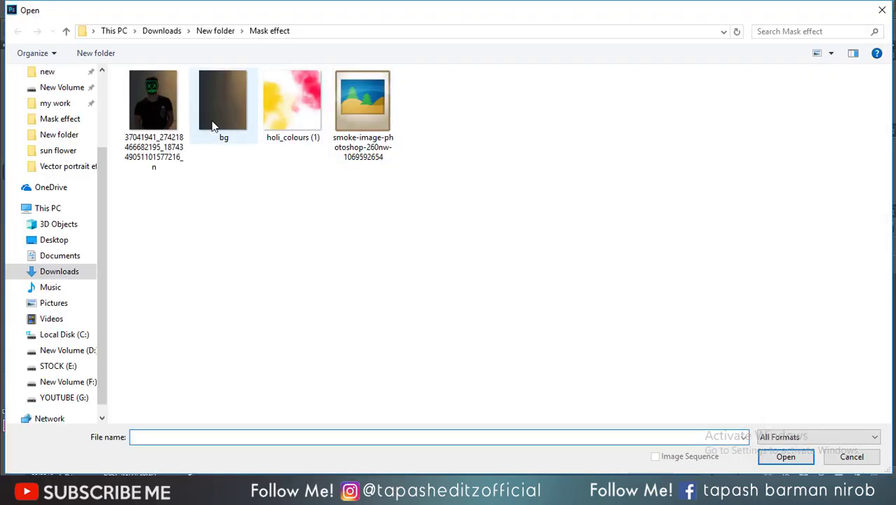
double_click(214, 125)
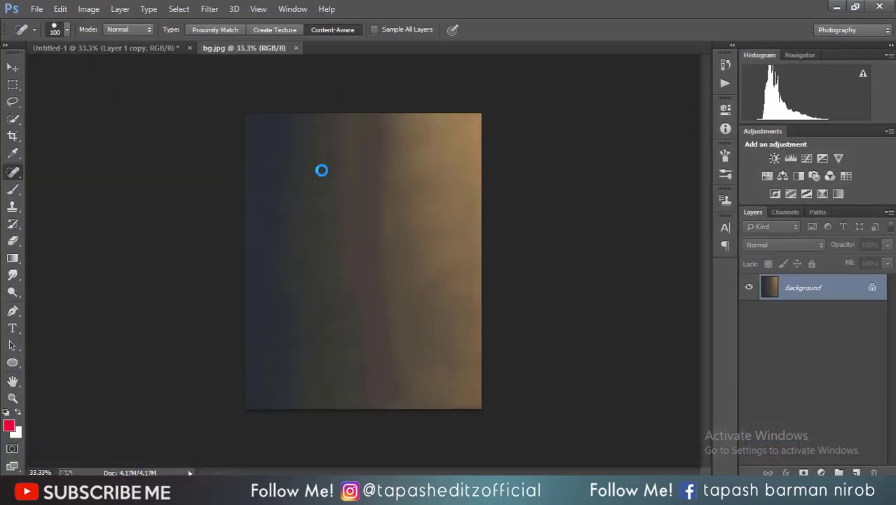
Step: Apply a crop to the bg image with the Crop tool
click(12, 136)
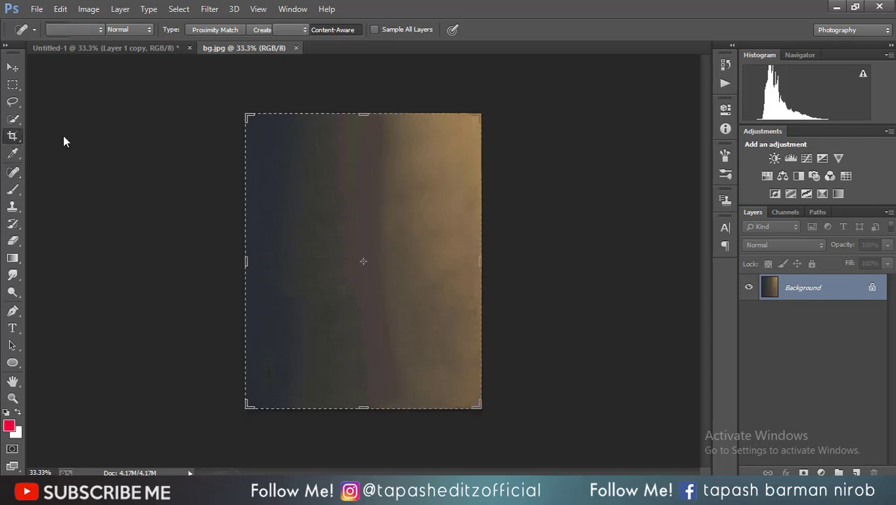
click(482, 109)
click(605, 29)
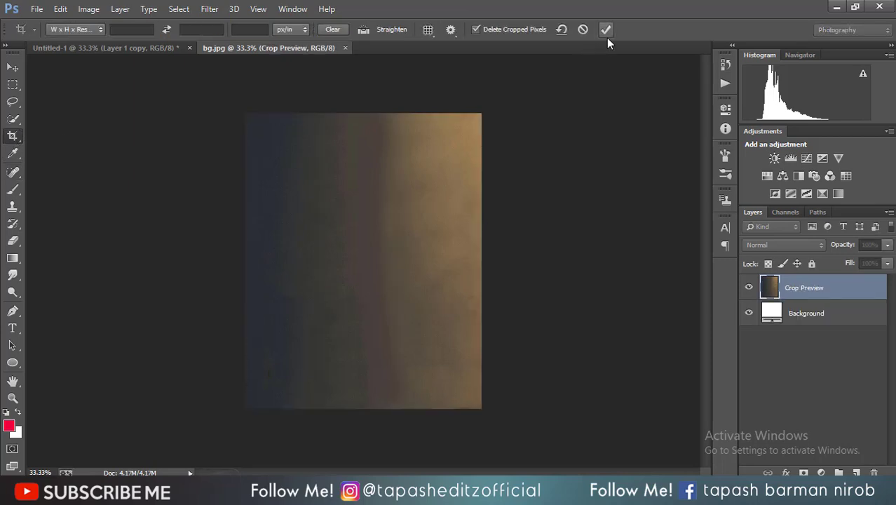
click(19, 68)
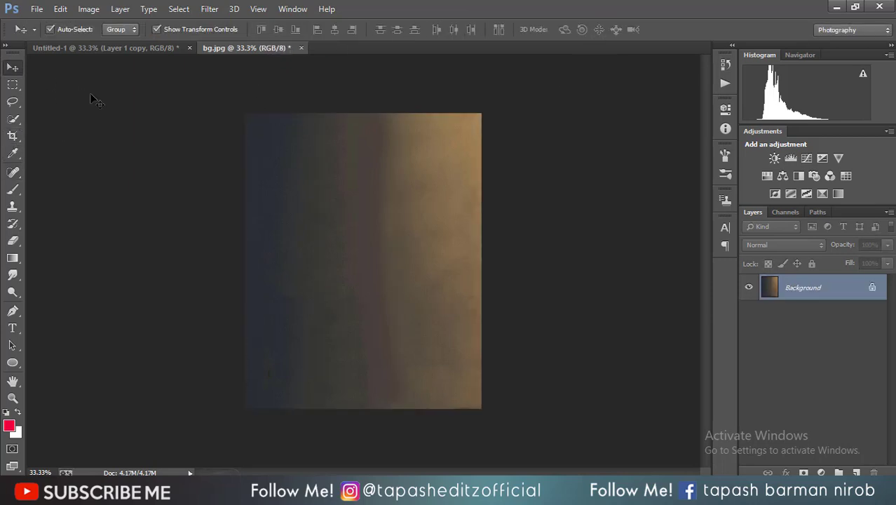
Step: Set the foreground colour to red f00740
click(9, 427)
click(729, 96)
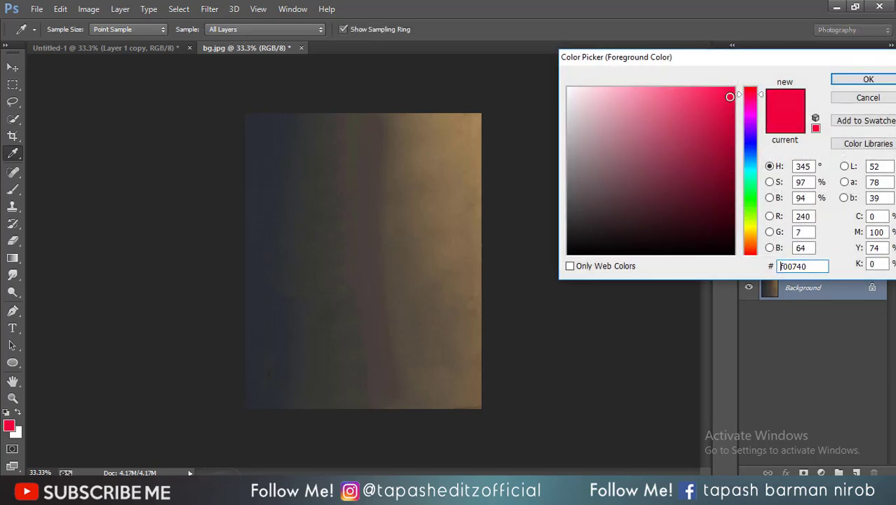
click(842, 80)
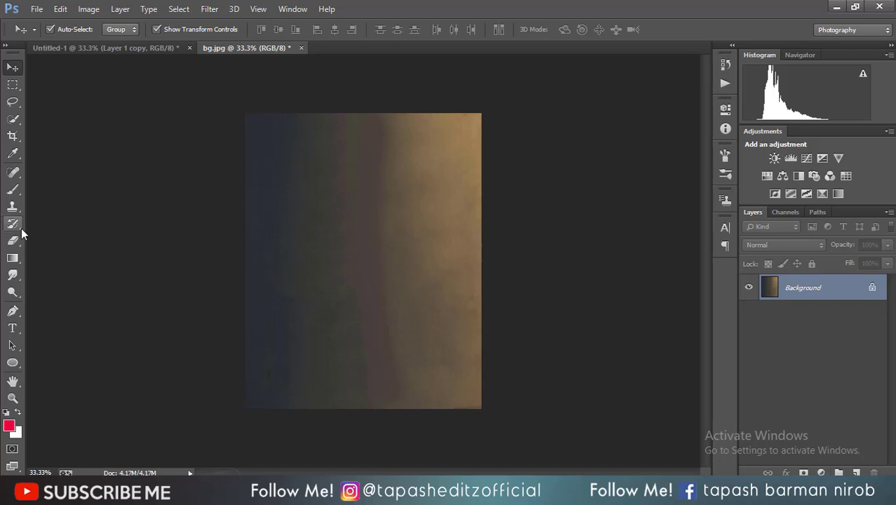
Step: Add a red-to-transparent gradient fill layer, shifting the gradient upward
click(821, 473)
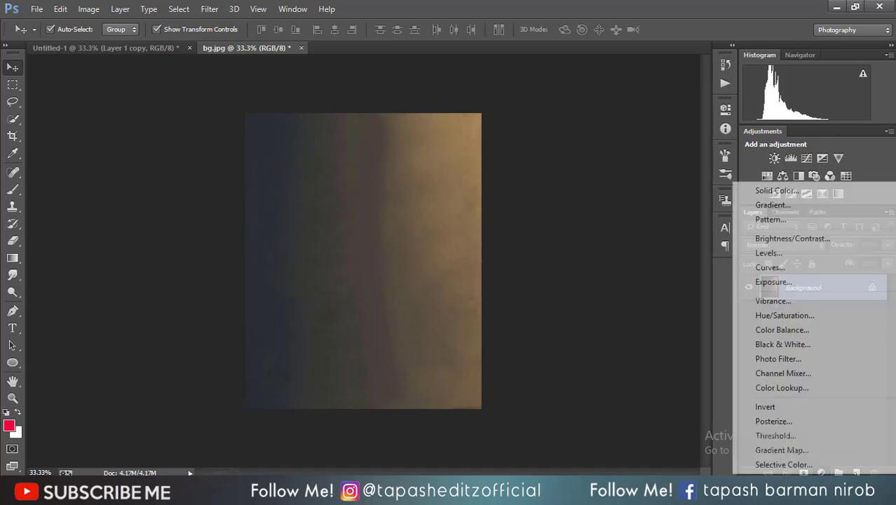
click(763, 203)
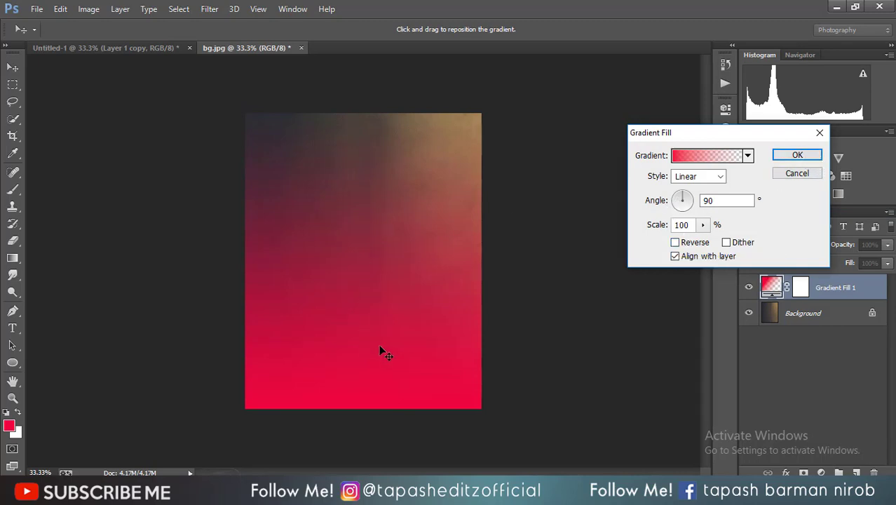
mouse_move(476, 304)
mouse_down()
mouse_move(461, 172)
mouse_move(450, 376)
mouse_up()
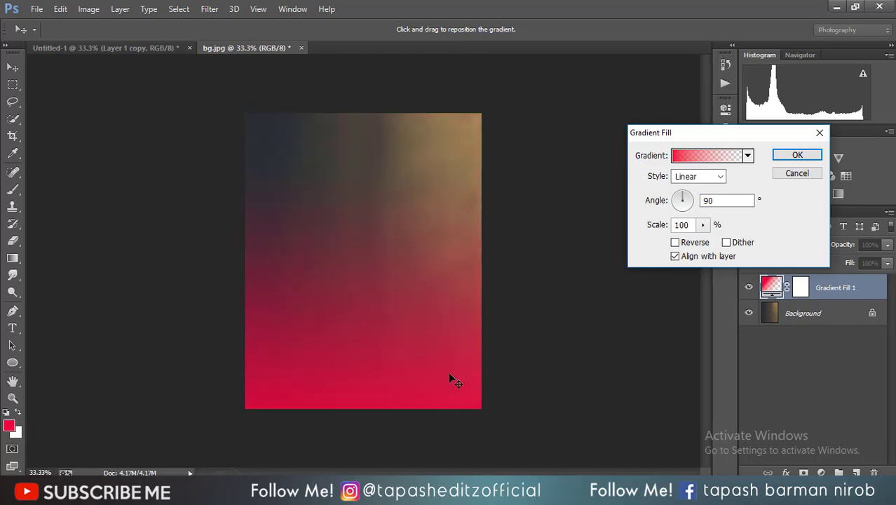
click(797, 155)
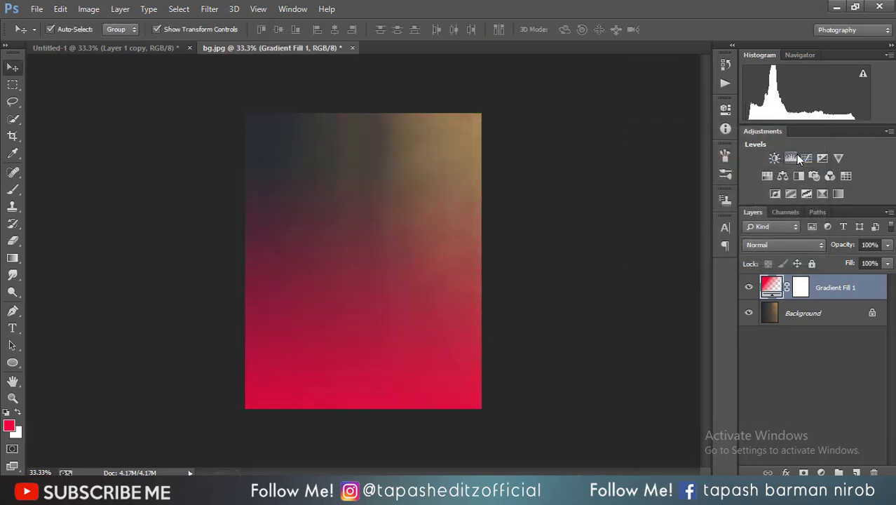
Step: Rasterize the Gradient Fill 1 layer and apply its layer mask
right_click(802, 294)
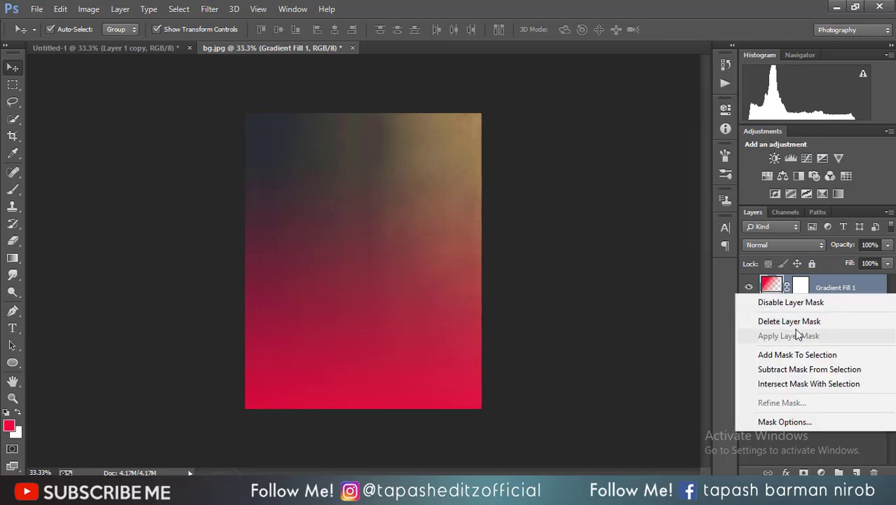
right_click(849, 287)
click(617, 179)
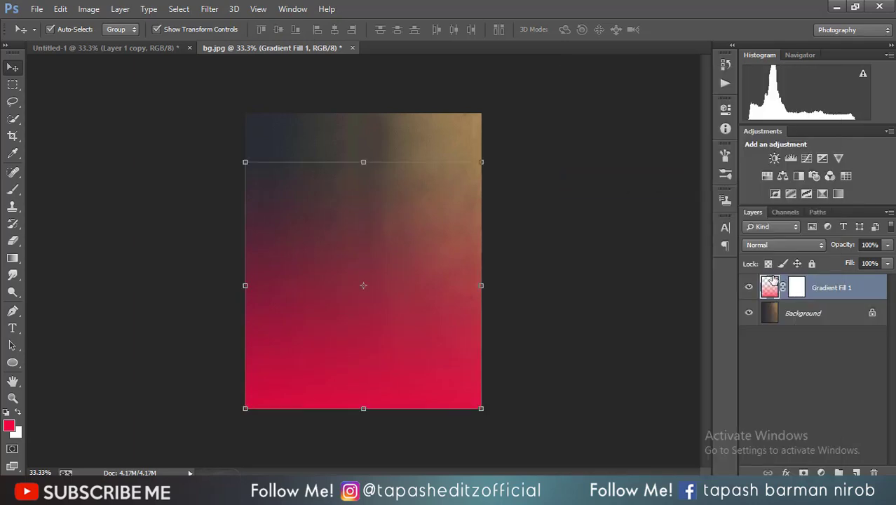
right_click(794, 287)
click(788, 327)
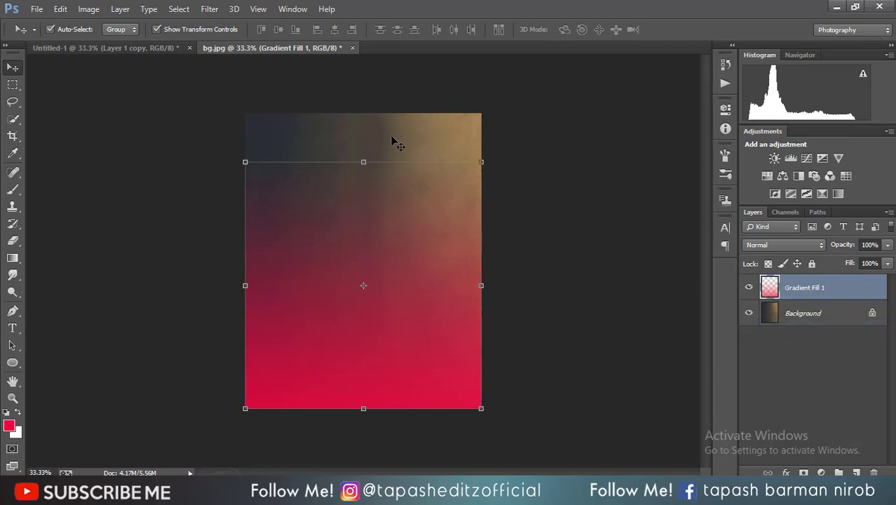
Step: Rotate the gradient about -90° and enlarge it to span the canvas horizontally
mouse_move(402, 150)
mouse_down()
mouse_move(219, 249)
mouse_move(206, 236)
mouse_up()
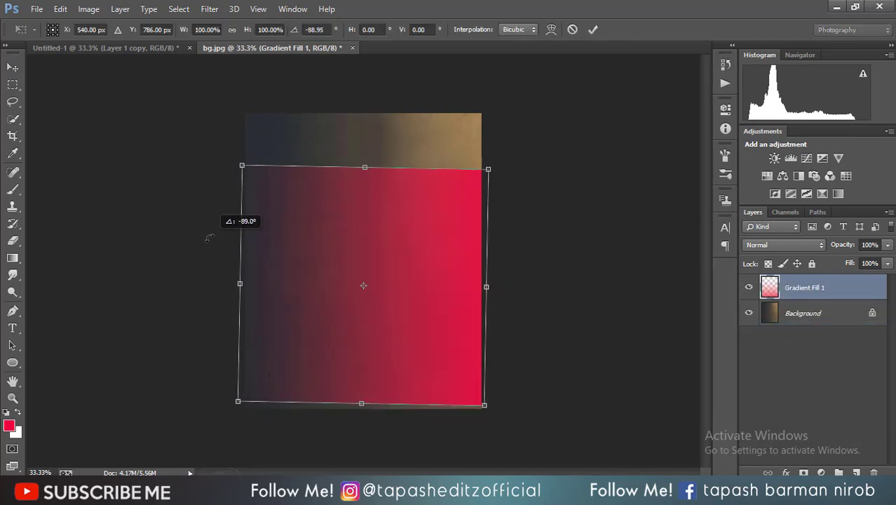
drag(431, 196, 443, 140)
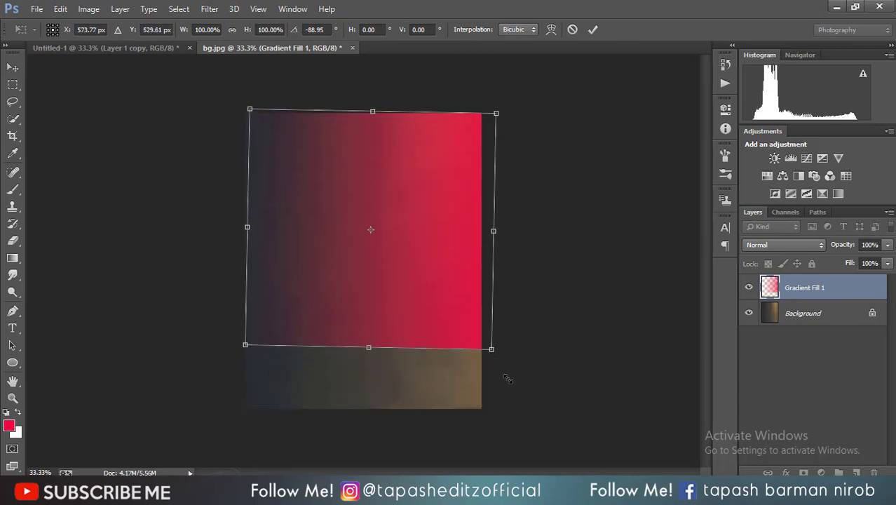
drag(508, 379, 546, 418)
drag(414, 67, 422, 68)
click(593, 29)
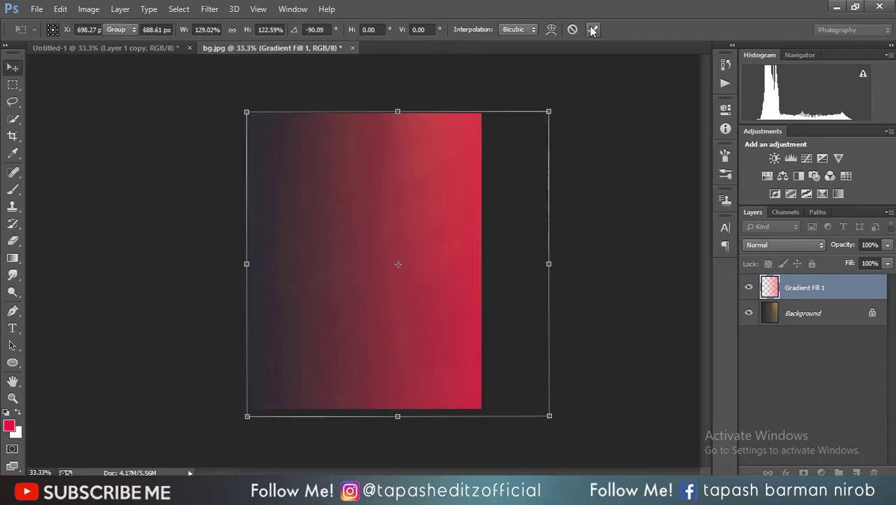
click(155, 29)
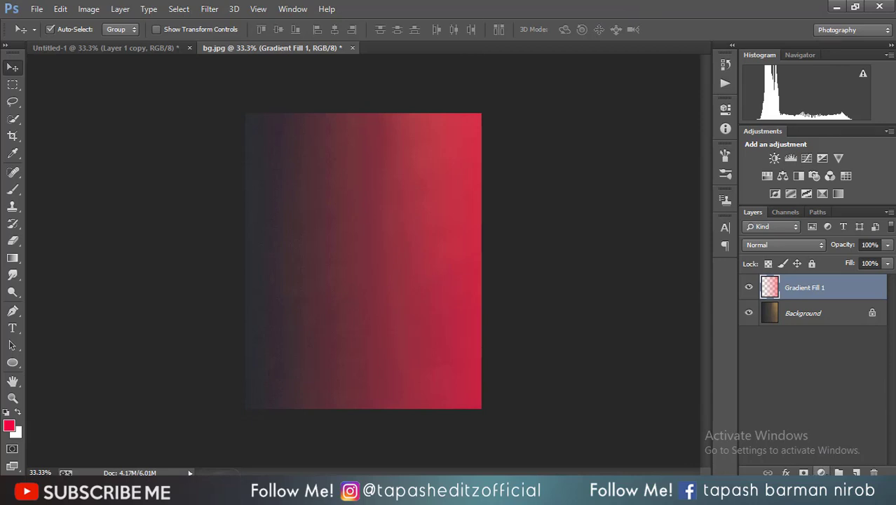
Step: Duplicate the Gradient Fill 1 layer
right_click(824, 289)
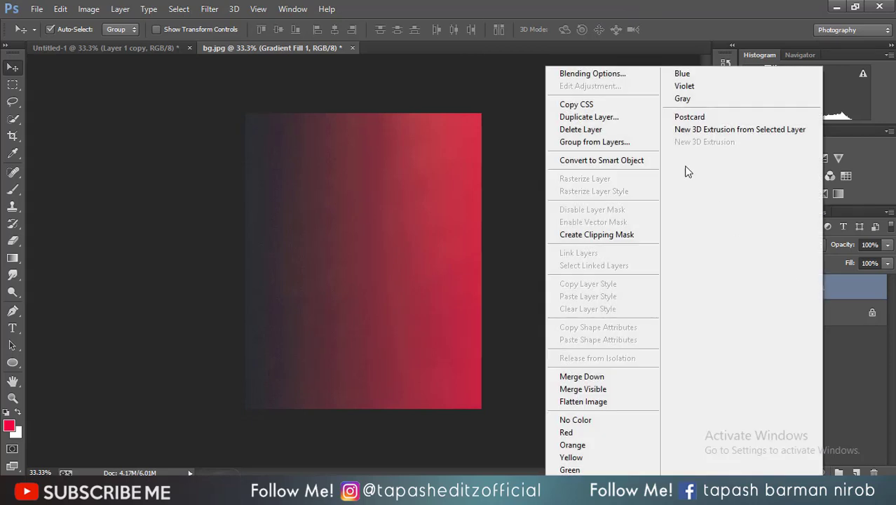
click(613, 121)
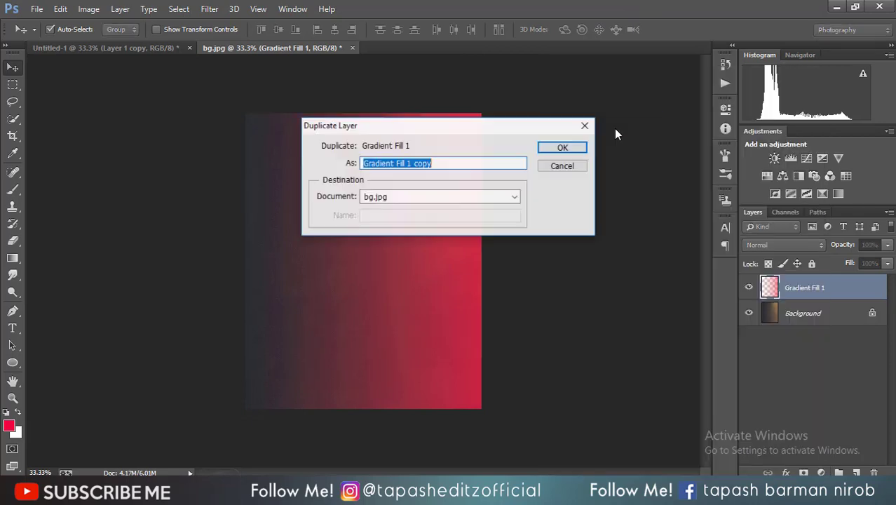
click(569, 146)
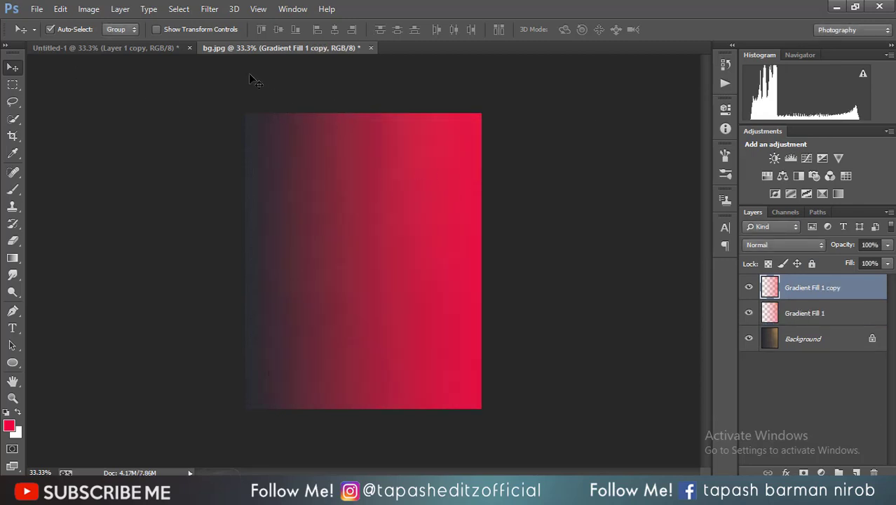
Step: Flip the gradient copy vertically and horizontally, positioning it to cover the left side
click(156, 29)
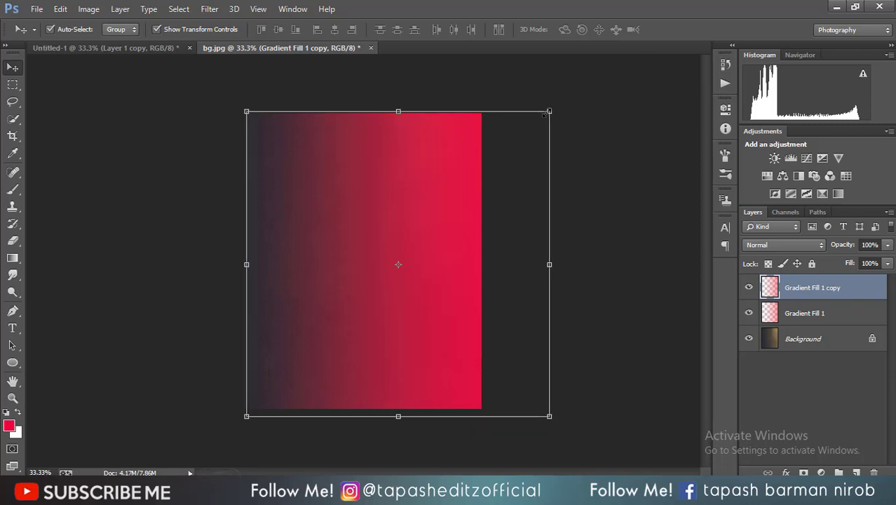
right_click(351, 273)
click(411, 417)
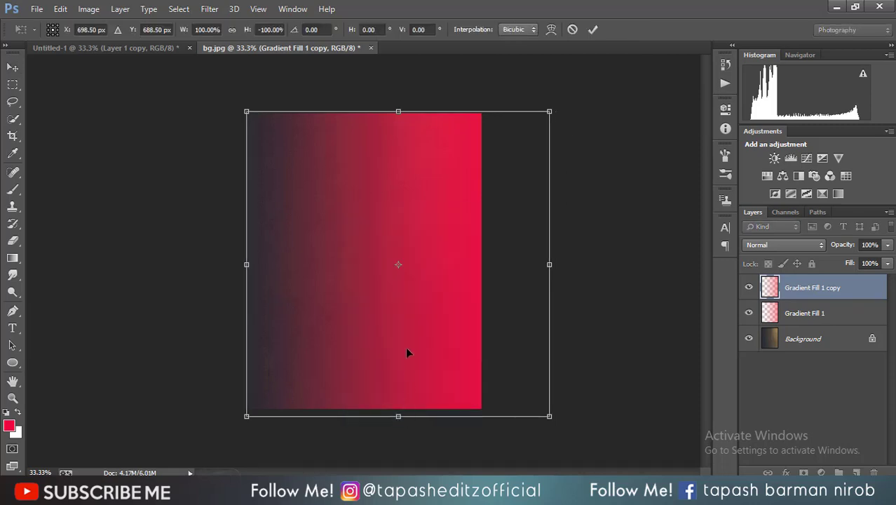
drag(443, 298, 212, 298)
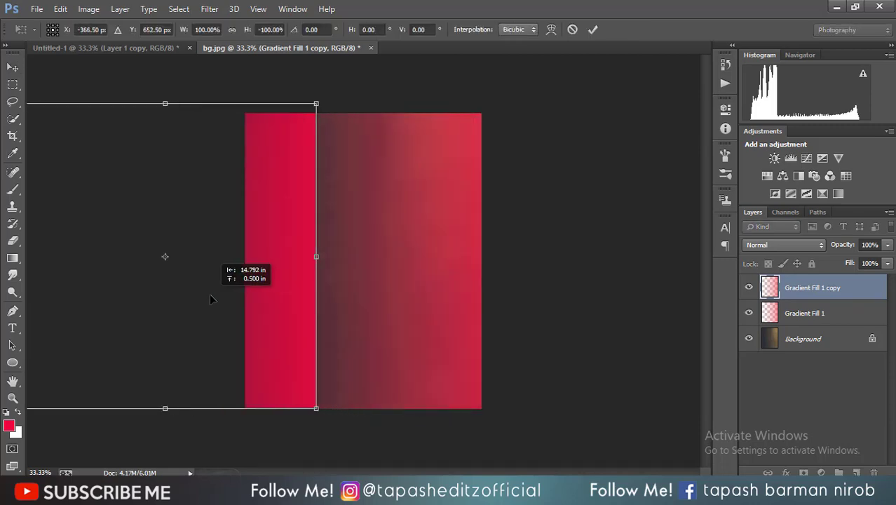
right_click(281, 201)
click(330, 396)
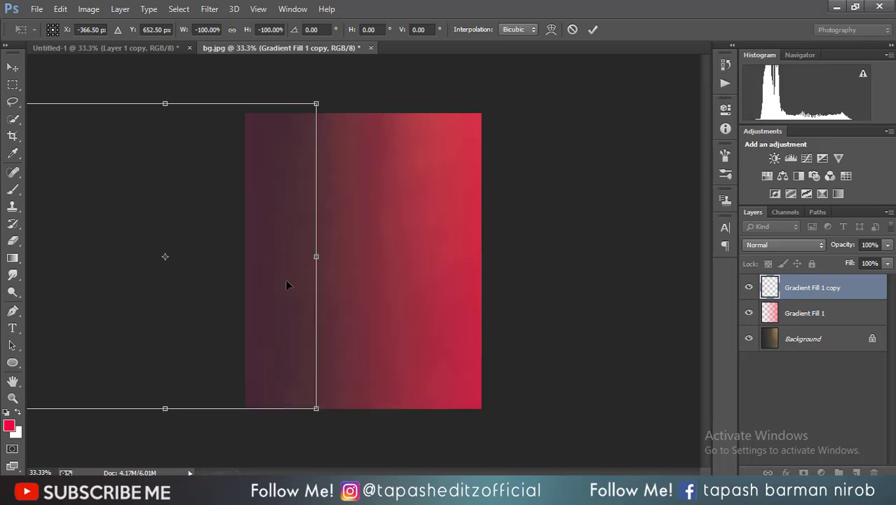
mouse_move(287, 284)
mouse_down()
mouse_move(382, 251)
mouse_move(472, 260)
mouse_move(419, 256)
mouse_up()
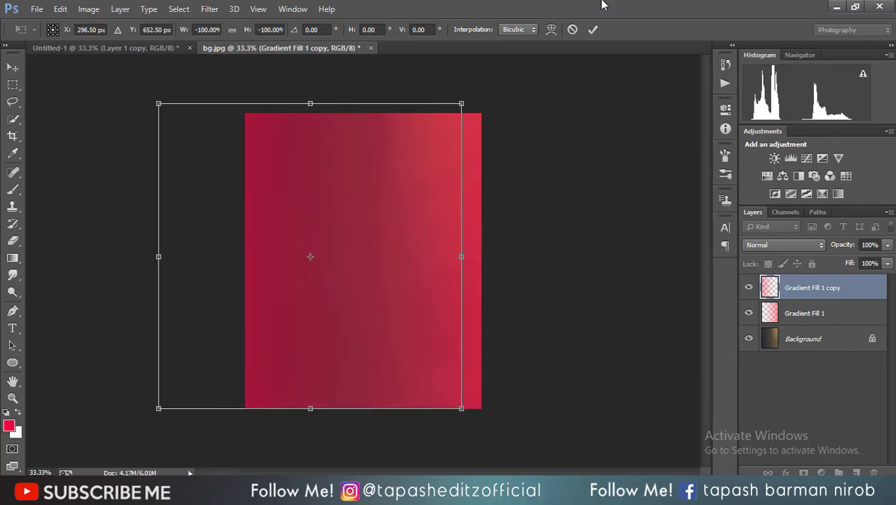
click(595, 29)
Step: Recolour the gradient copy blue with Hue/Saturation: Hue -140, Saturation +100, Lightness +1
click(88, 8)
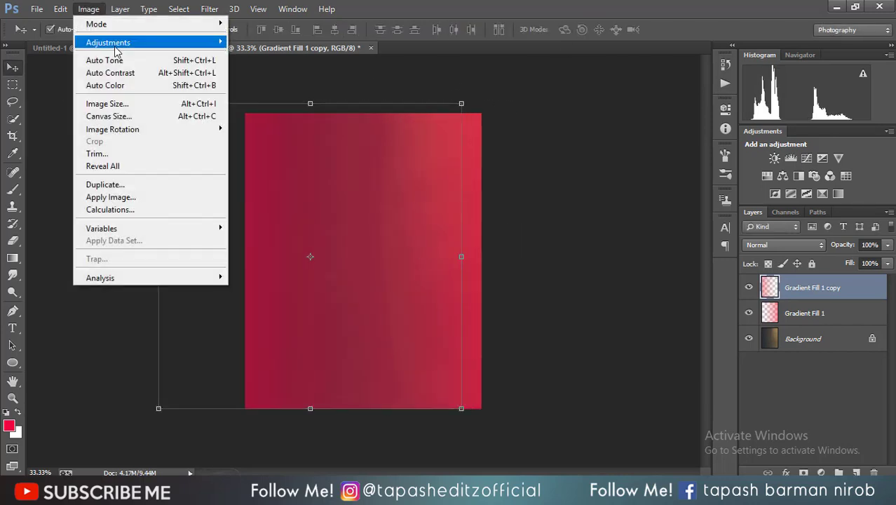
click(295, 111)
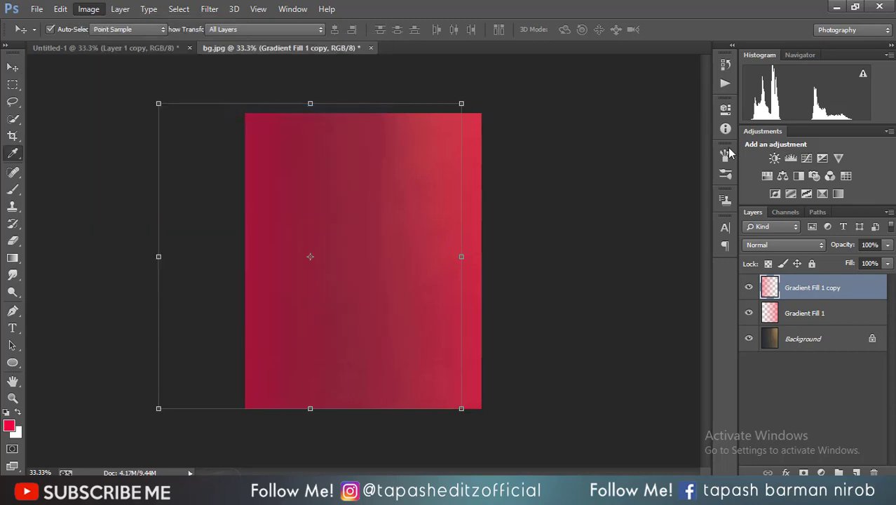
drag(734, 162, 681, 169)
drag(735, 192, 801, 193)
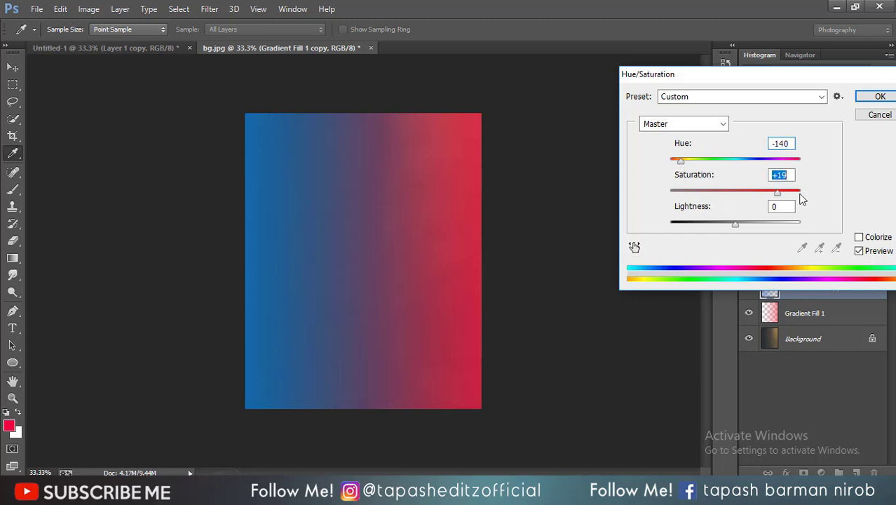
click(737, 225)
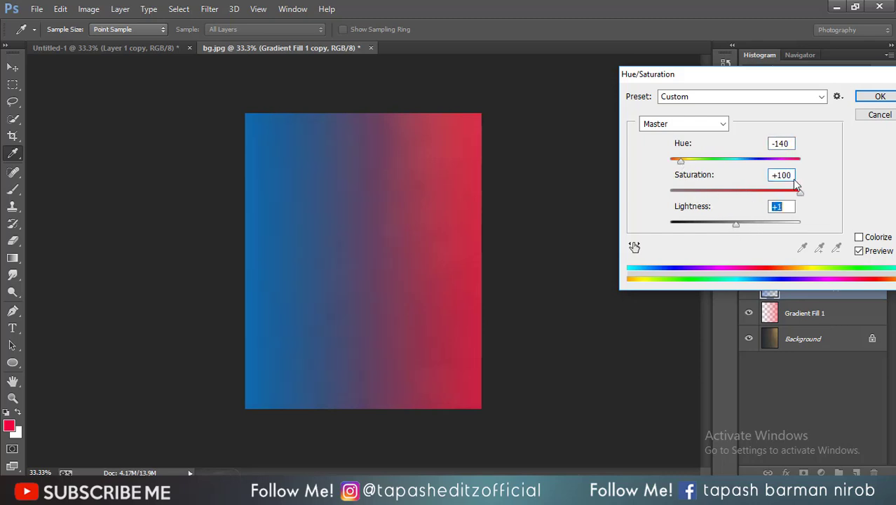
click(878, 96)
Step: Reposition the blue and red gradient layers and hide the transform controls
key(v)
mouse_move(303, 224)
mouse_down()
mouse_move(230, 233)
mouse_move(277, 233)
mouse_up()
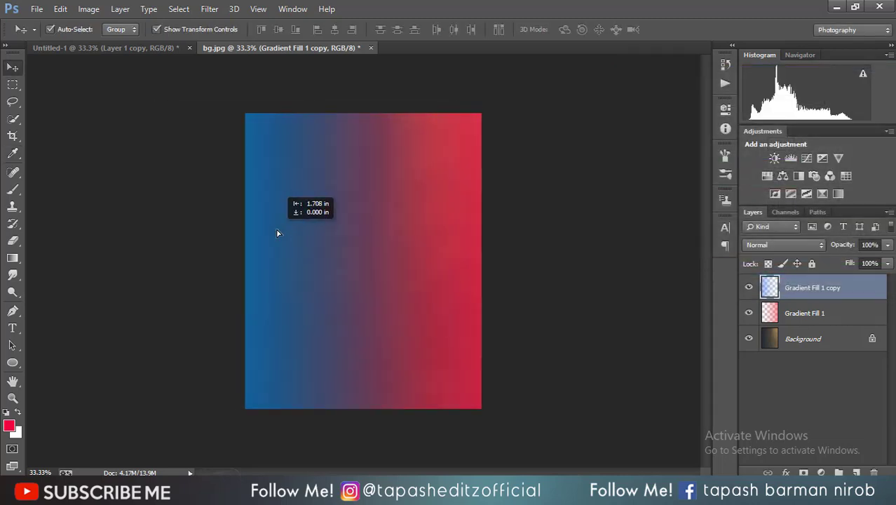
click(463, 241)
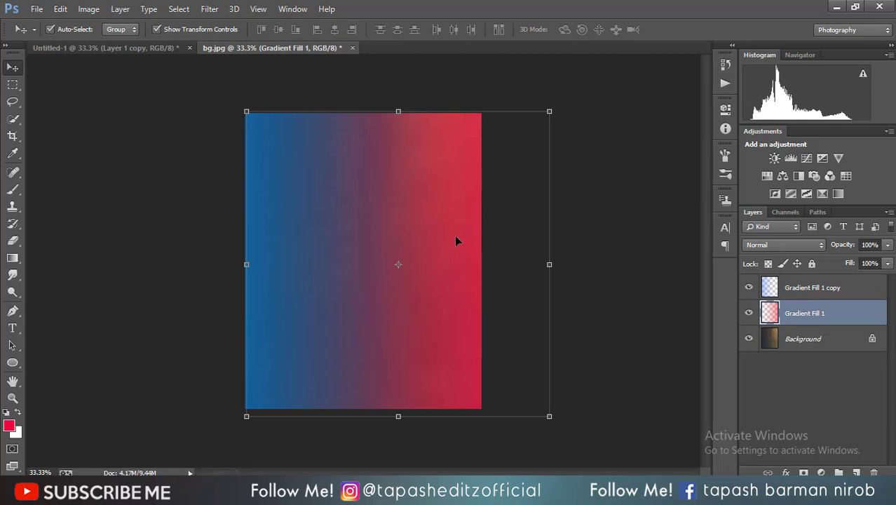
drag(457, 242, 453, 244)
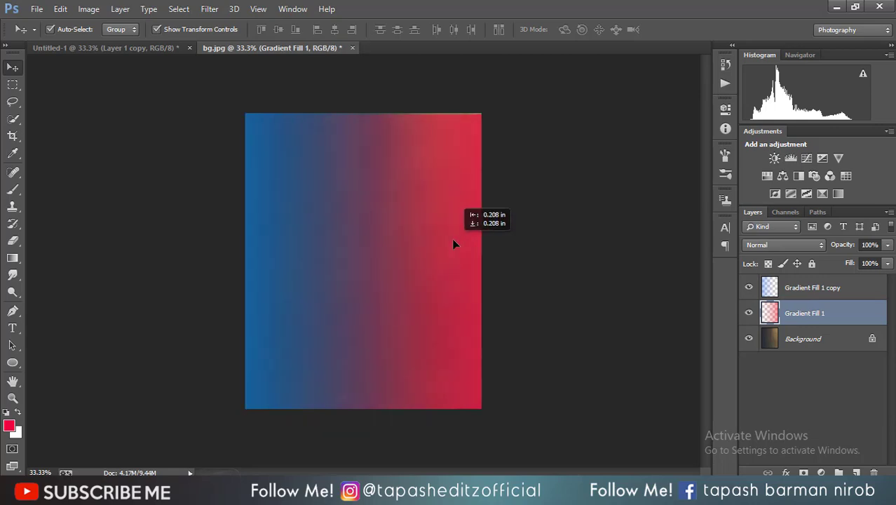
drag(453, 244, 460, 244)
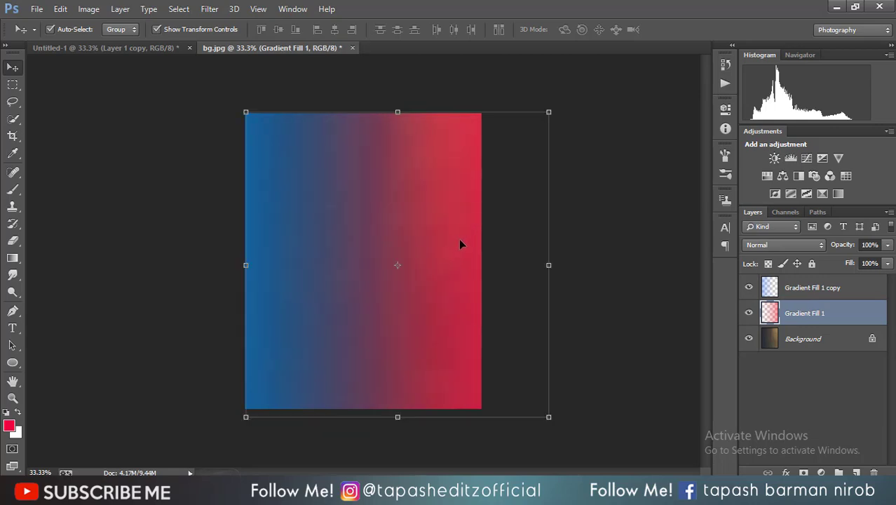
click(157, 30)
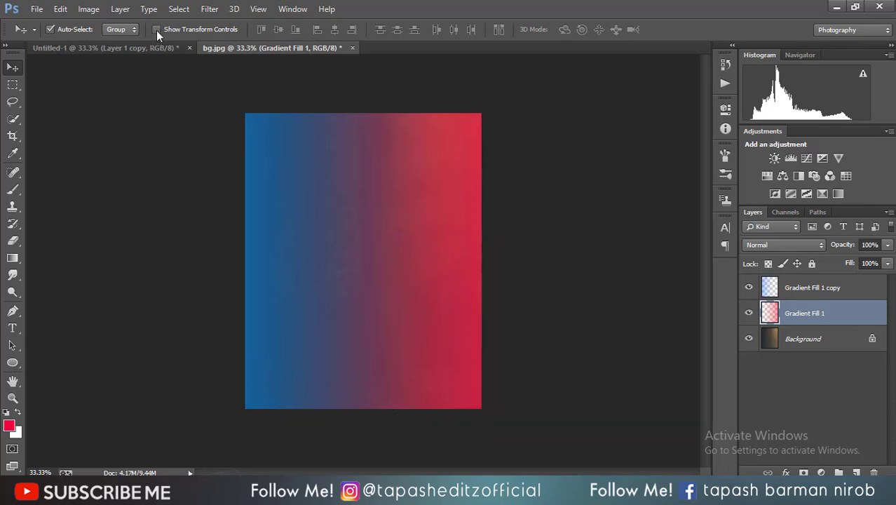
click(41, 12)
Step: Place the holi_colours image as an embedded layer
click(76, 235)
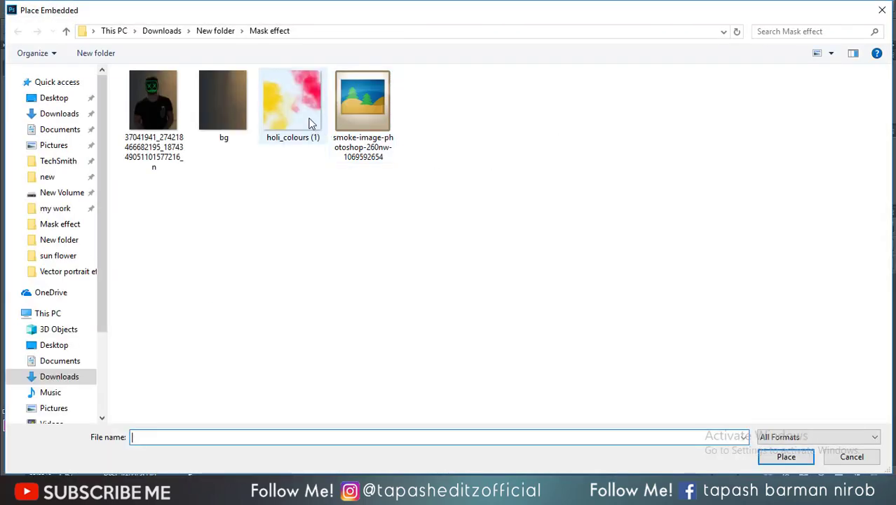
click(304, 117)
key(Return)
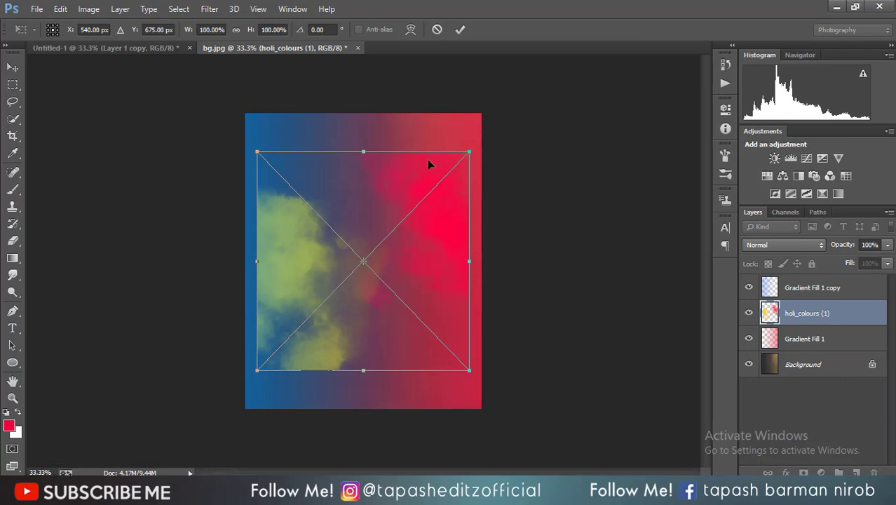
right_click(362, 180)
click(382, 186)
Step: Lasso the pink smoke into a new Layer 1 and delete holi_colours (1)
key(l)
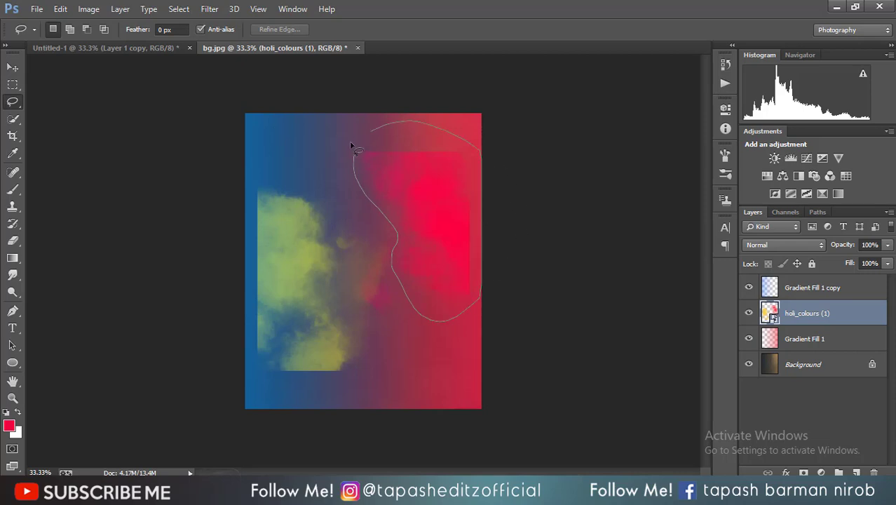
drag(442, 326, 352, 144)
right_click(403, 187)
click(467, 293)
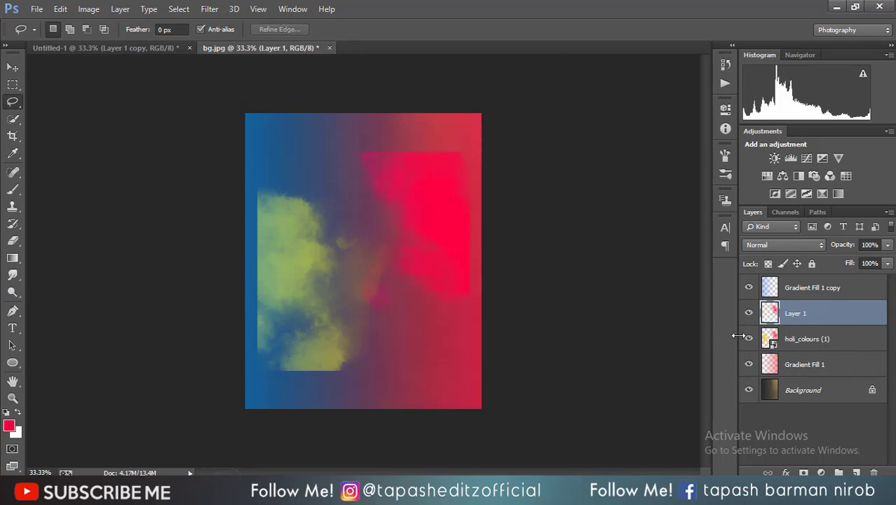
click(749, 339)
click(817, 340)
click(874, 473)
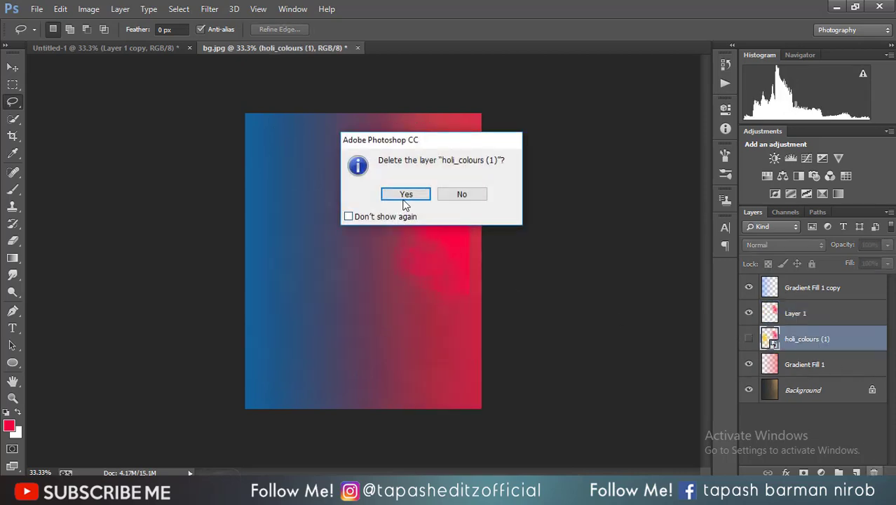
click(407, 194)
Step: Enlarge the pink smoke on Layer 1 to fill more of the canvas
click(803, 315)
click(13, 67)
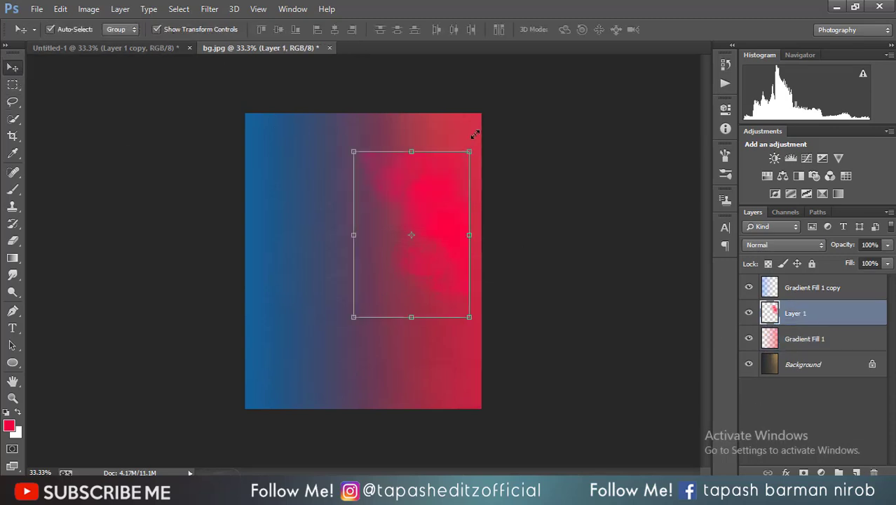
drag(469, 152, 481, 112)
drag(478, 319, 520, 368)
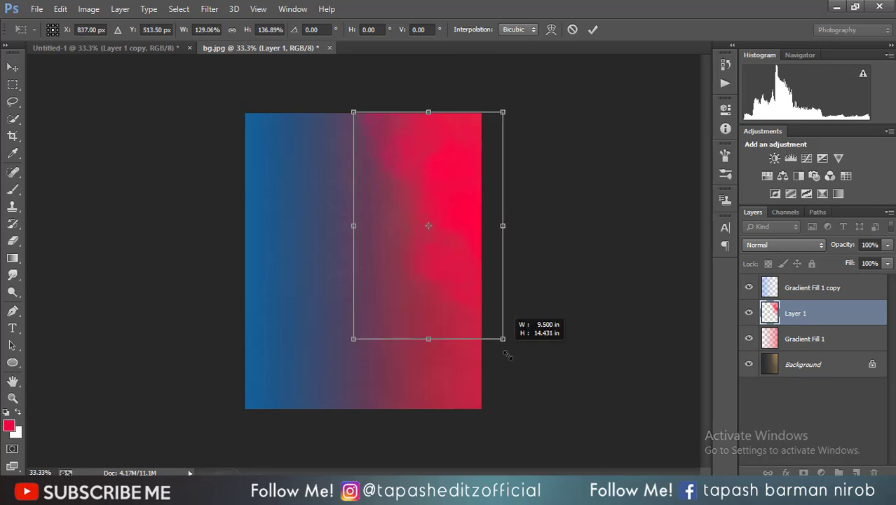
drag(351, 113, 314, 106)
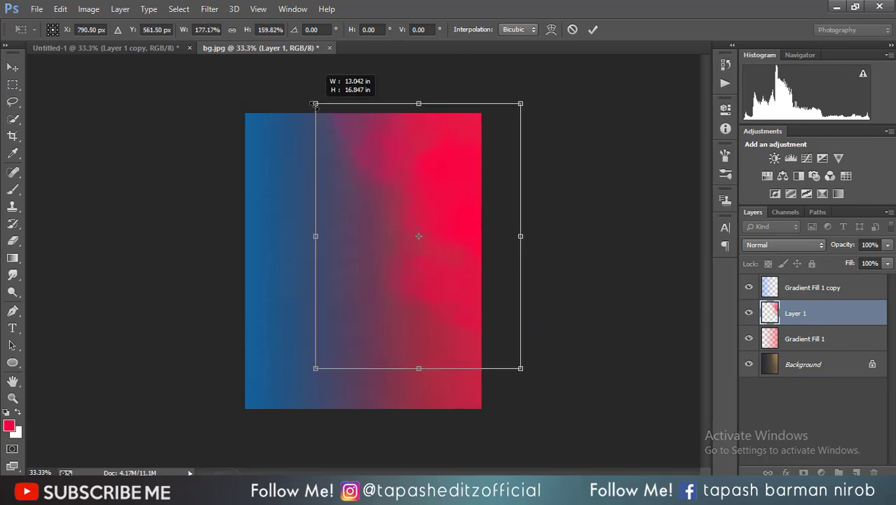
drag(436, 203, 423, 176)
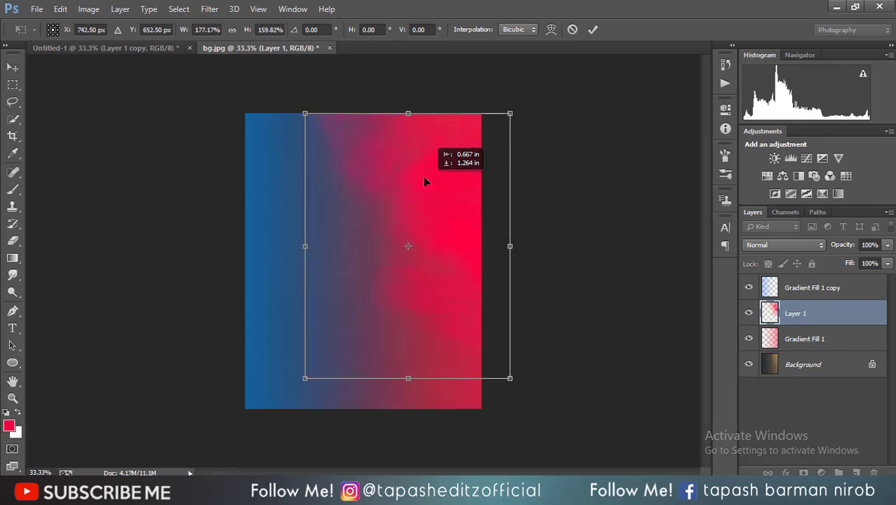
click(589, 31)
Step: Lower Layer 1 to 47% opacity and shift the smoke left
click(888, 245)
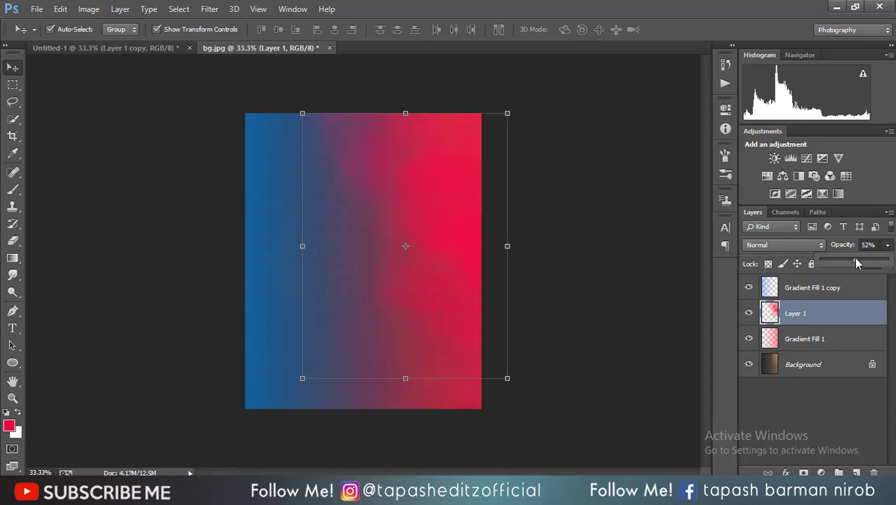
drag(856, 263, 844, 262)
click(158, 29)
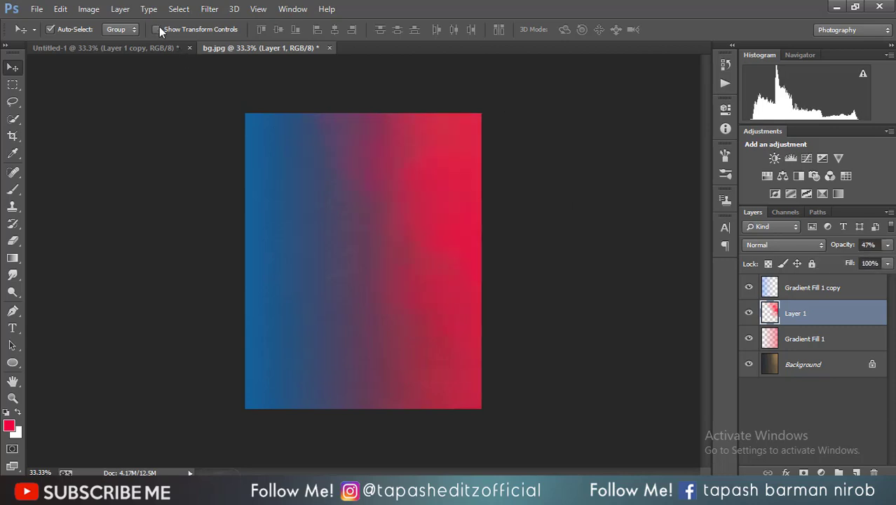
drag(468, 196, 444, 189)
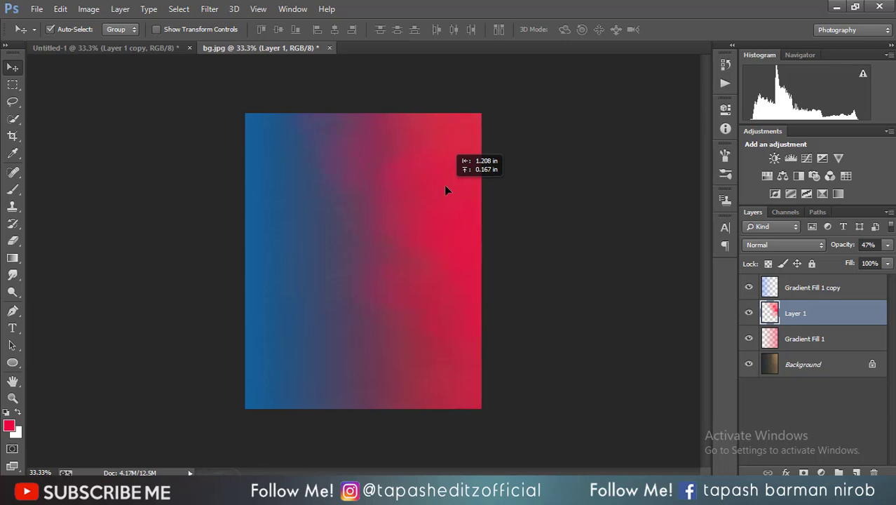
Step: Duplicate the smoke layer, flip the copy horizontally and place it over the left half
key(ctrl+j)
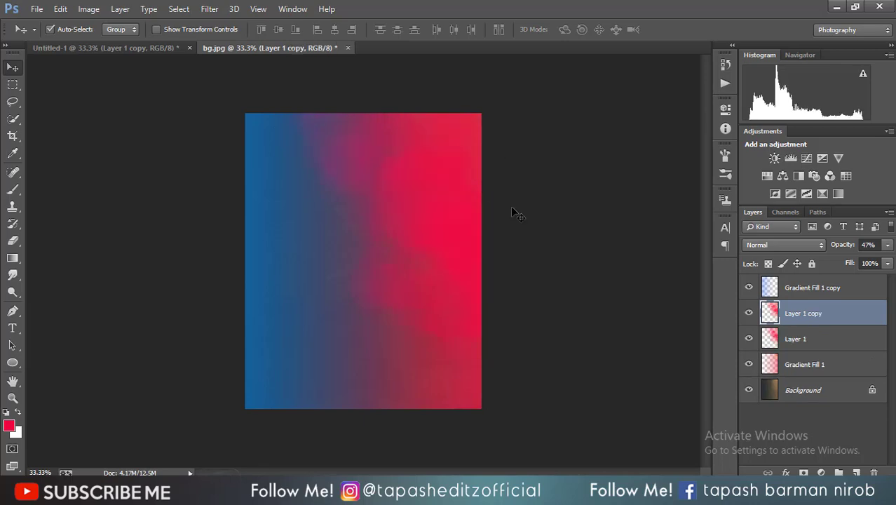
drag(483, 227, 291, 234)
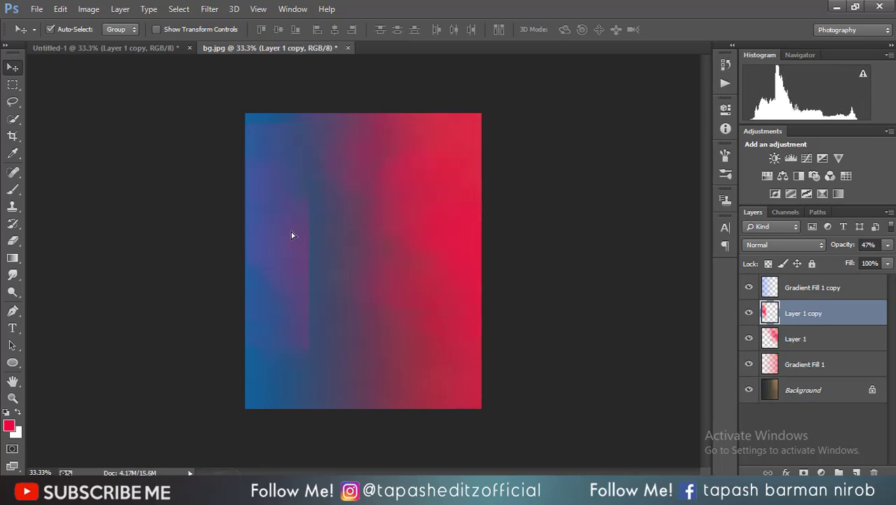
click(156, 29)
click(306, 122)
right_click(282, 180)
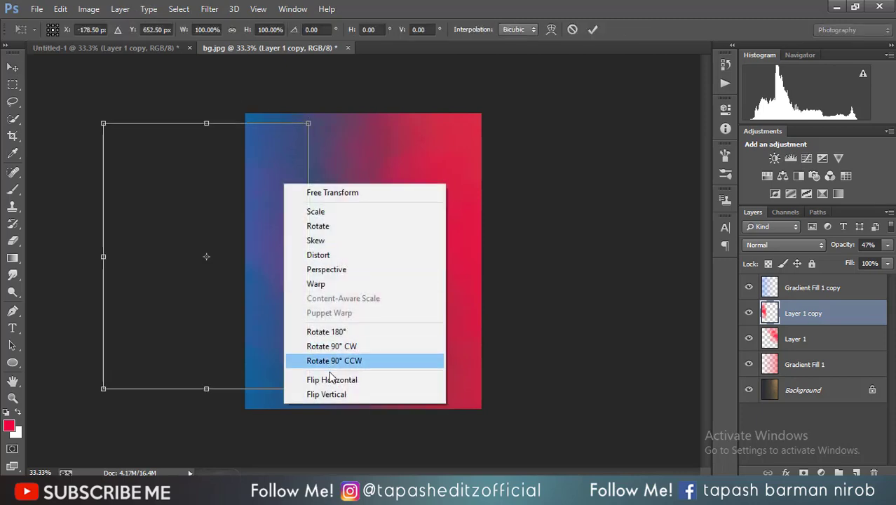
click(295, 378)
mouse_move(273, 196)
mouse_down()
mouse_move(373, 175)
mouse_move(324, 316)
mouse_move(326, 170)
mouse_move(316, 178)
mouse_move(396, 186)
mouse_move(469, 176)
mouse_move(495, 338)
mouse_move(399, 323)
mouse_move(337, 178)
mouse_up()
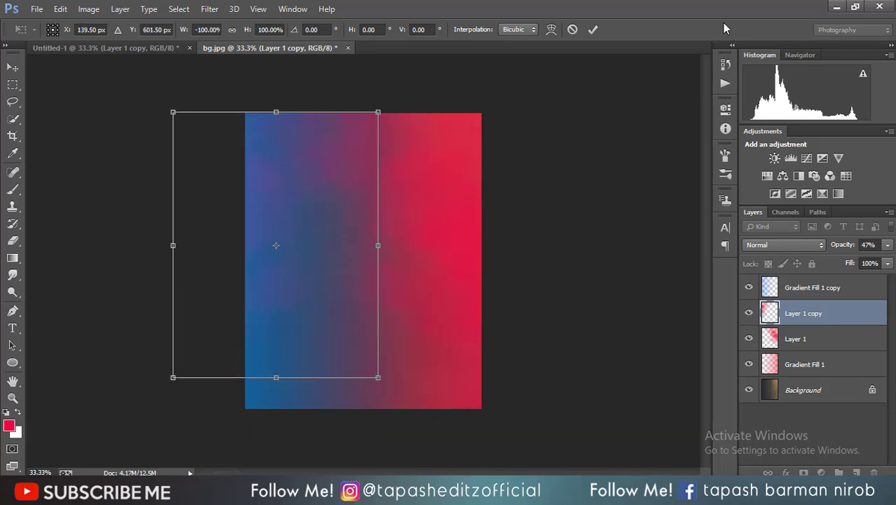
click(592, 29)
click(97, 9)
mouse_move(108, 43)
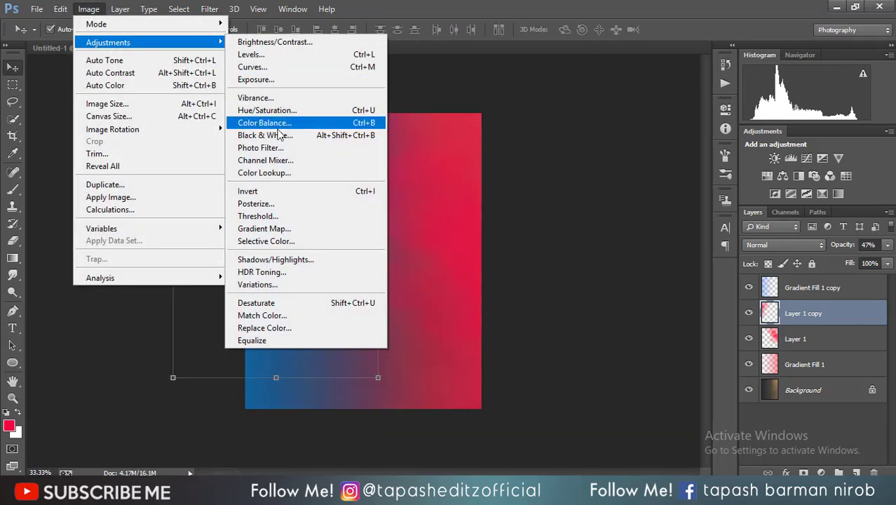
Step: Recolour Layer 1 copy blue: Hue -158, Saturation +97, Lightness -20
click(280, 112)
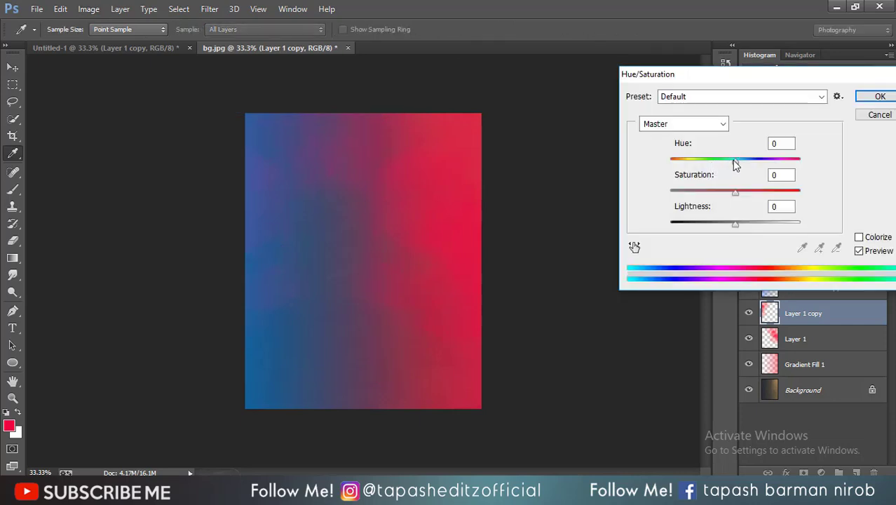
drag(734, 161, 675, 164)
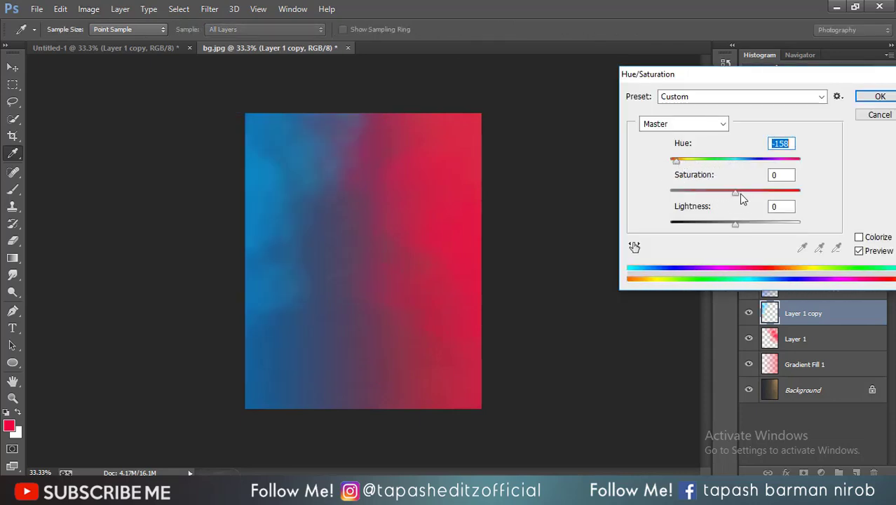
drag(736, 193, 800, 193)
drag(733, 224, 722, 232)
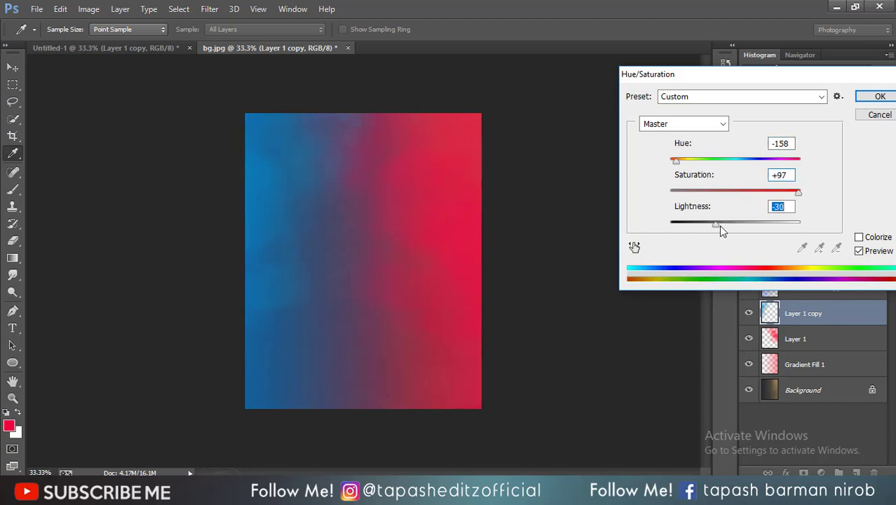
click(878, 96)
Step: Move the blue smoke up-right and set Layer 1 copy to 23% opacity
drag(317, 200, 358, 167)
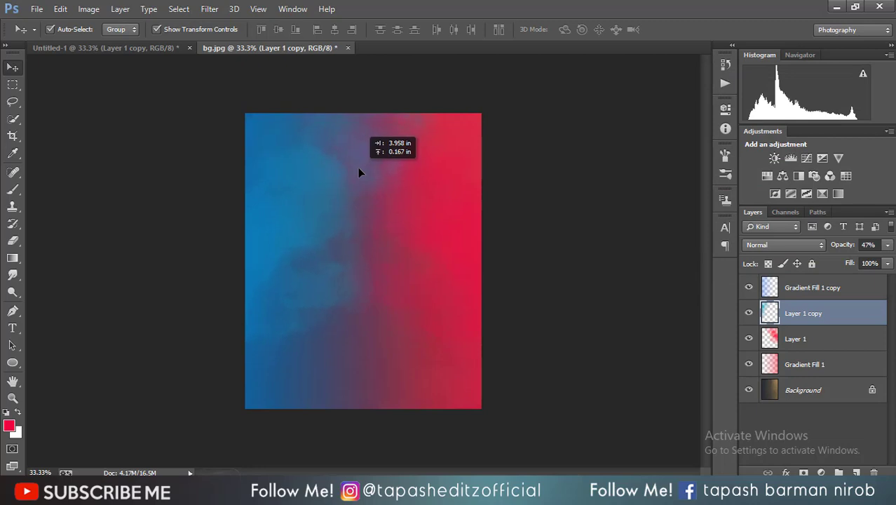
click(887, 246)
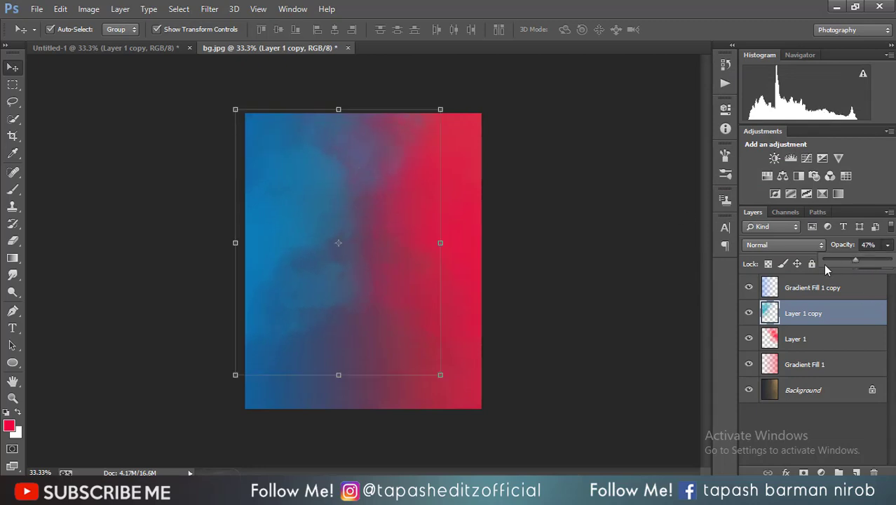
click(156, 28)
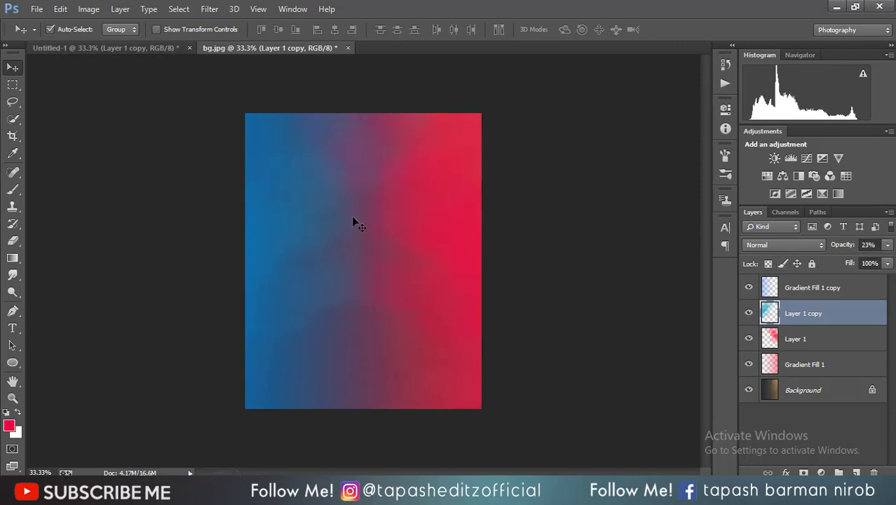
click(37, 9)
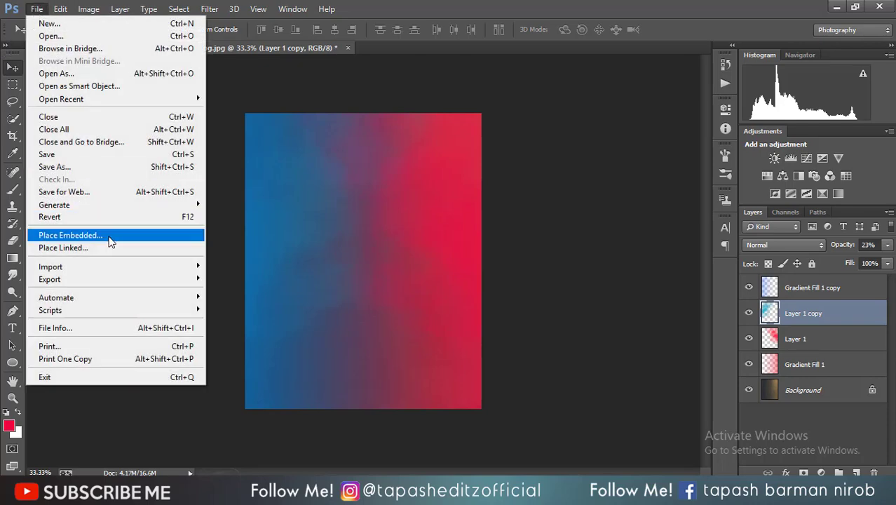
Step: Place the 2-D photo of the man as an embedded layer
click(110, 231)
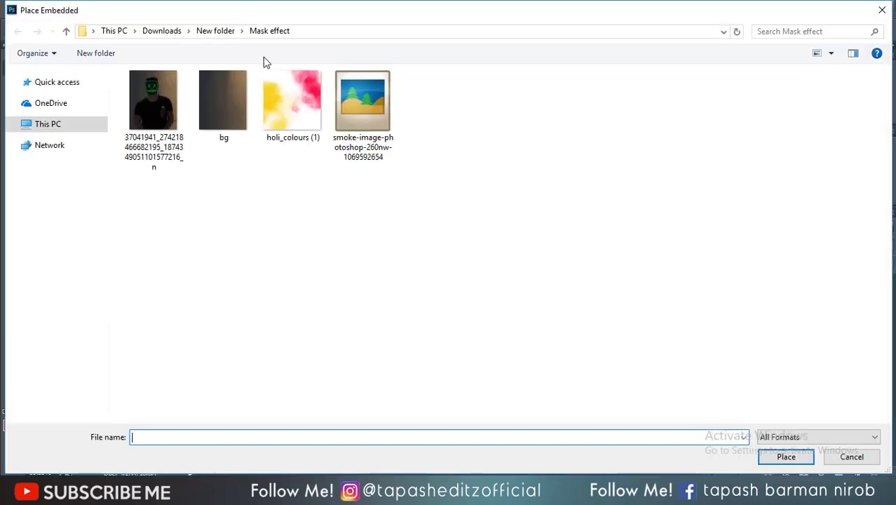
click(221, 33)
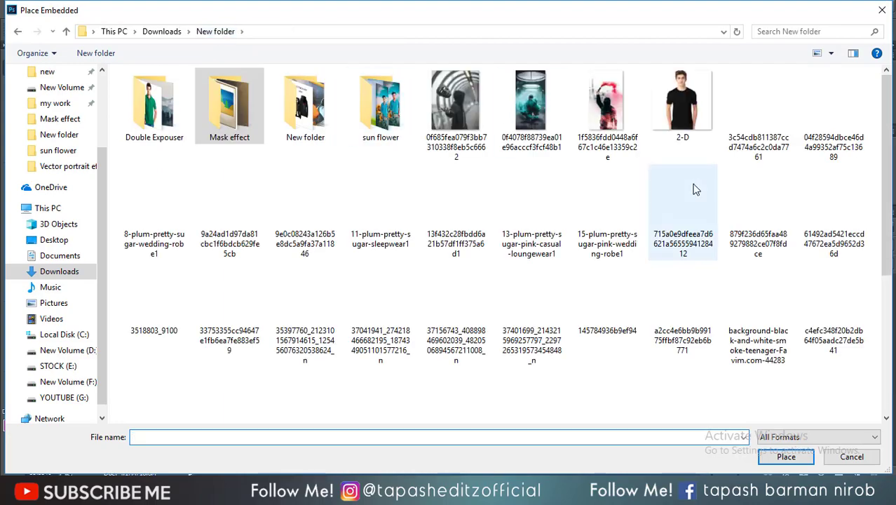
click(682, 102)
key(Return)
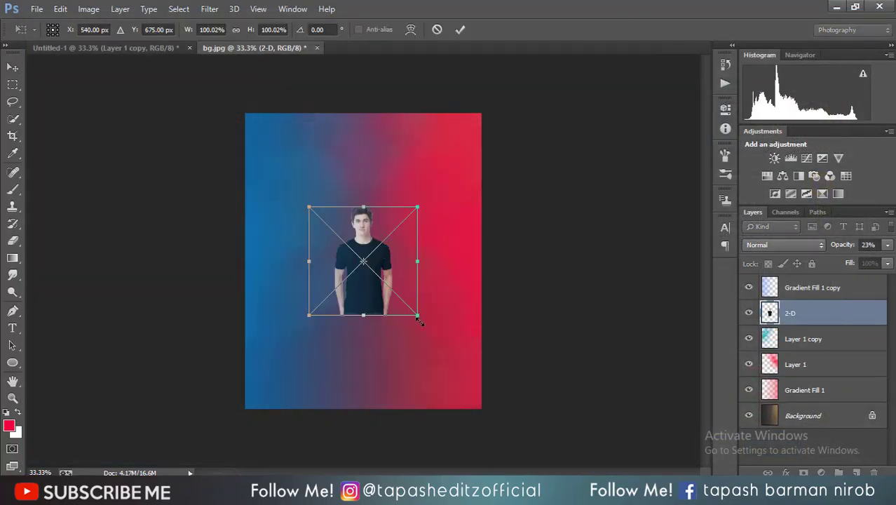
Step: Scale the 2-D photo to about 425%, lower it, and move it to the top layer
drag(419, 320, 610, 453)
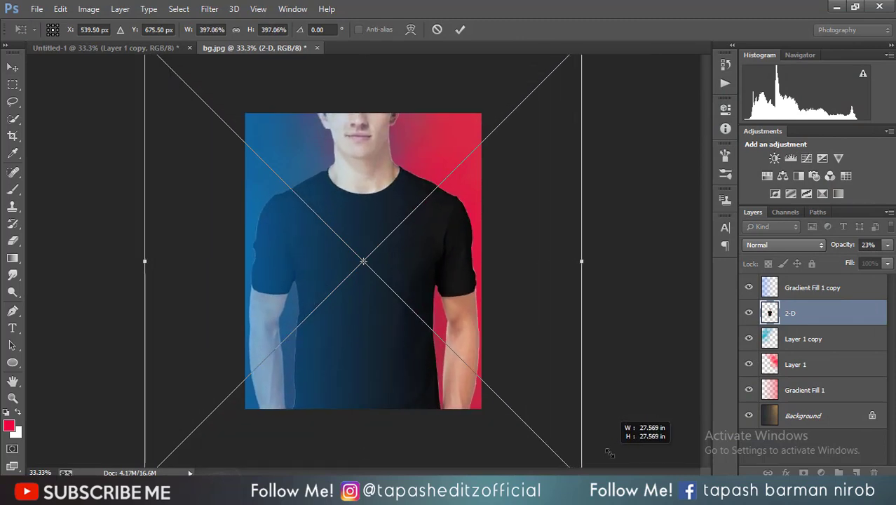
mouse_move(389, 199)
mouse_down()
mouse_move(395, 298)
mouse_move(390, 288)
mouse_up()
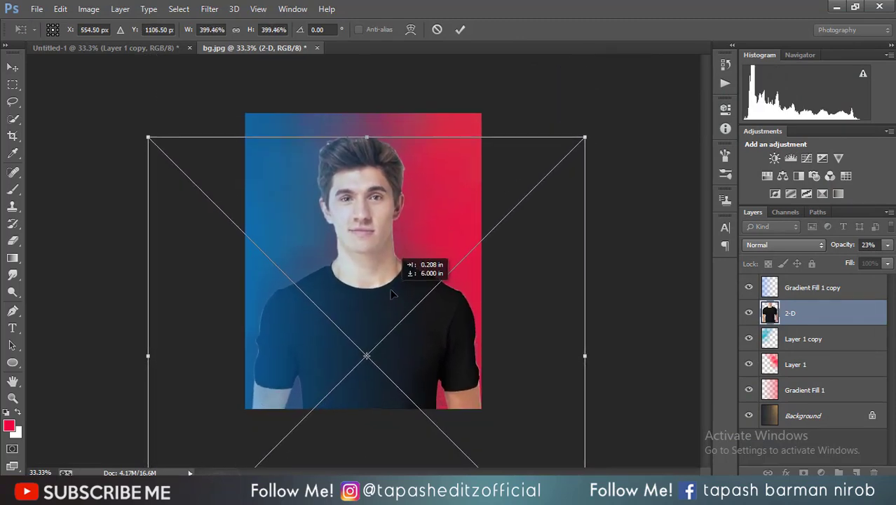
drag(585, 136, 600, 124)
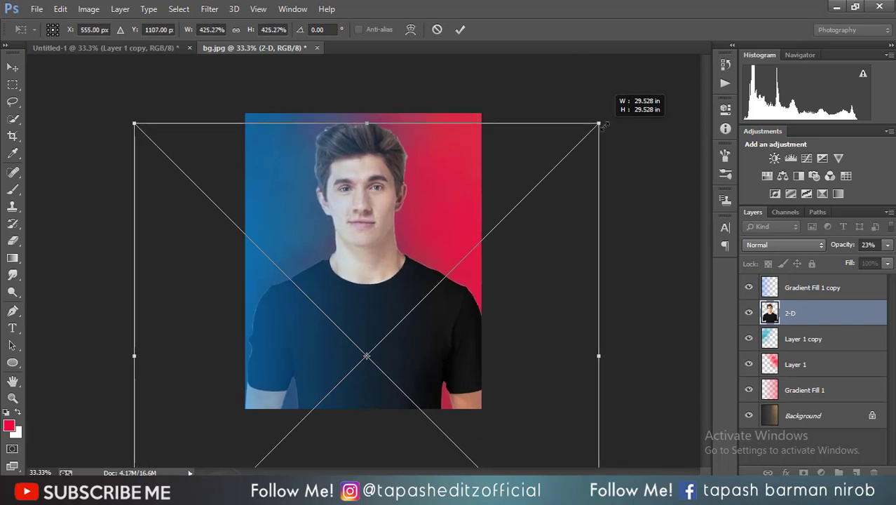
click(461, 29)
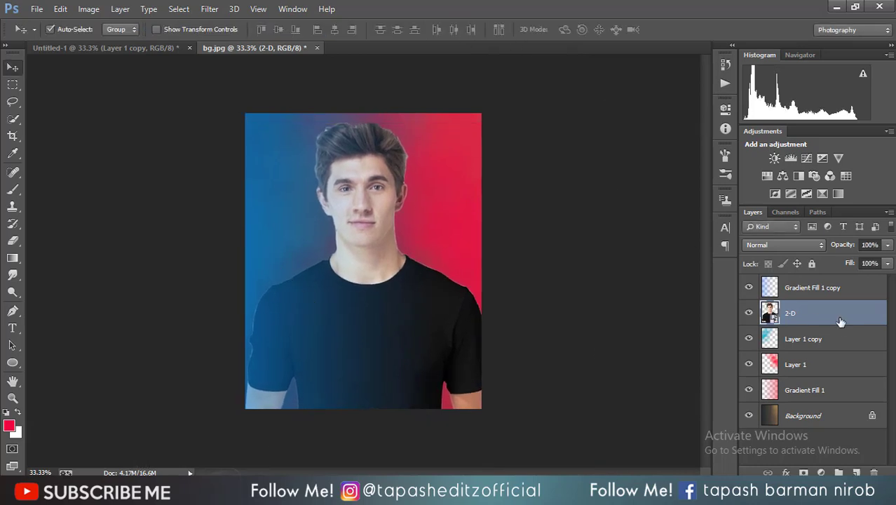
drag(817, 310, 808, 284)
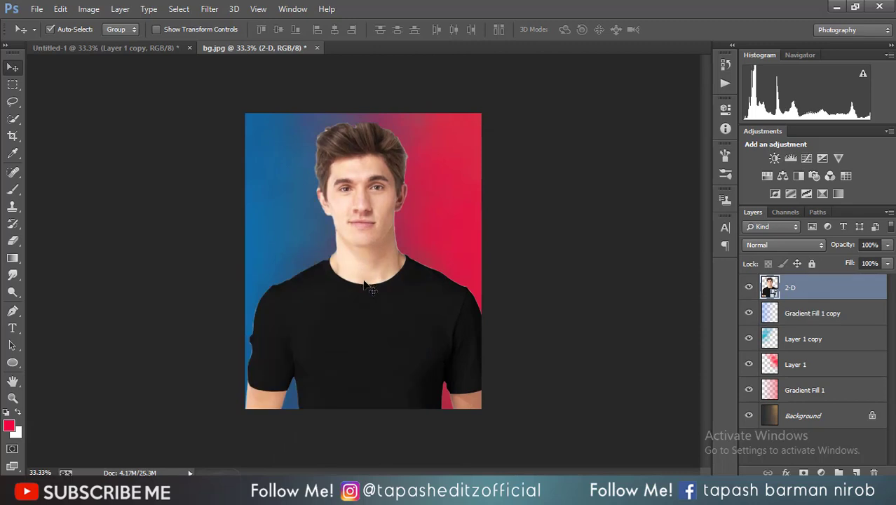
Step: Resize the 2-D portrait to 376.40% and lower it so the shirt fills the bottom
click(750, 287)
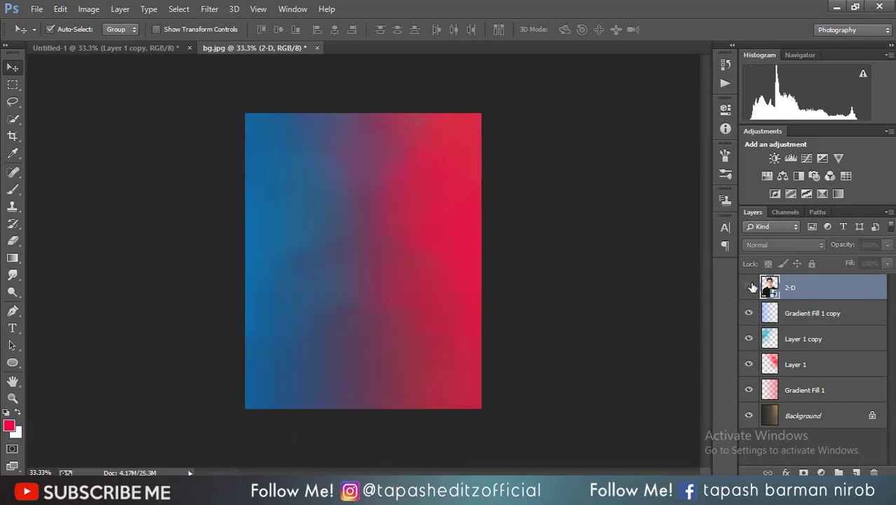
click(750, 288)
mouse_move(386, 291)
mouse_down()
mouse_move(386, 365)
mouse_move(378, 310)
mouse_up()
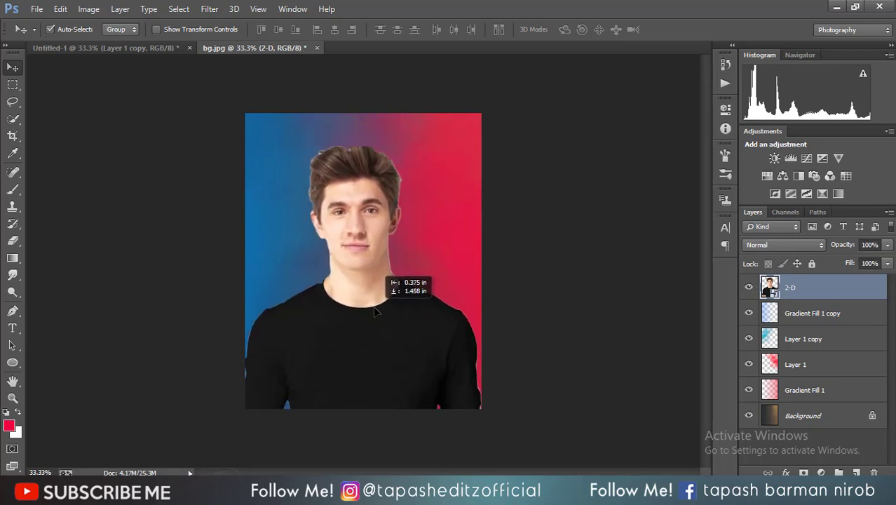
click(157, 29)
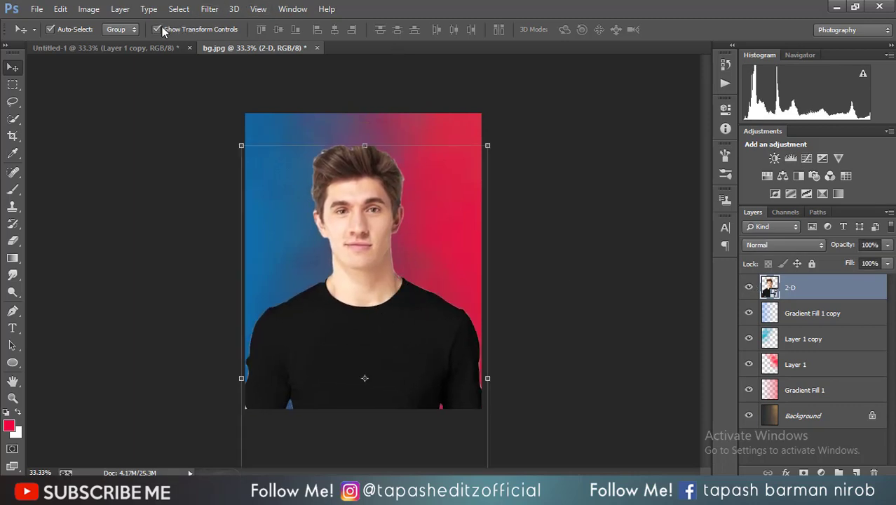
mouse_move(489, 146)
mouse_down()
mouse_move(591, 150)
mouse_move(584, 152)
mouse_up()
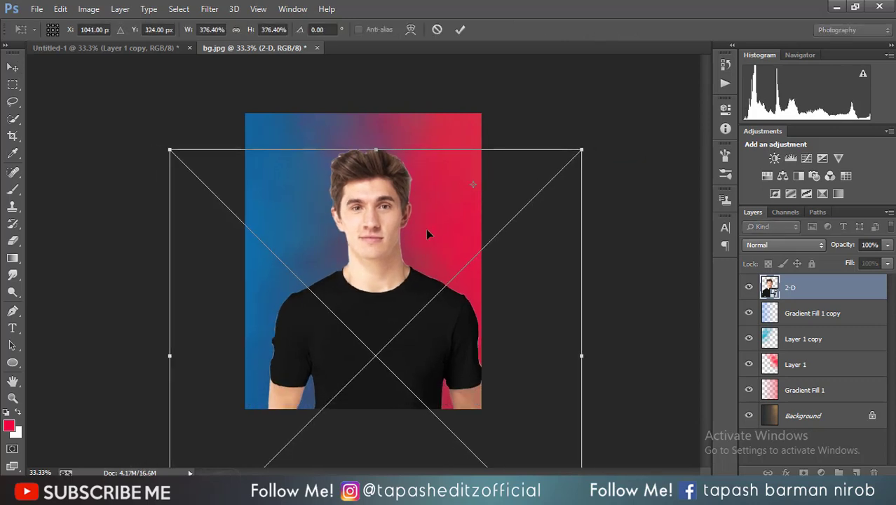
drag(360, 270, 352, 284)
click(461, 30)
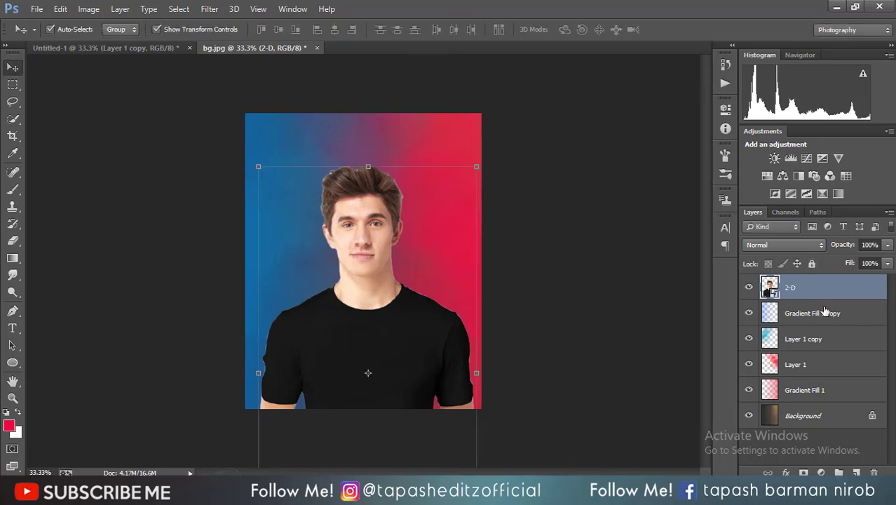
Step: Raise Layer 1's opacity to 87% and reselect the 2-D layer
click(822, 364)
drag(887, 245, 884, 267)
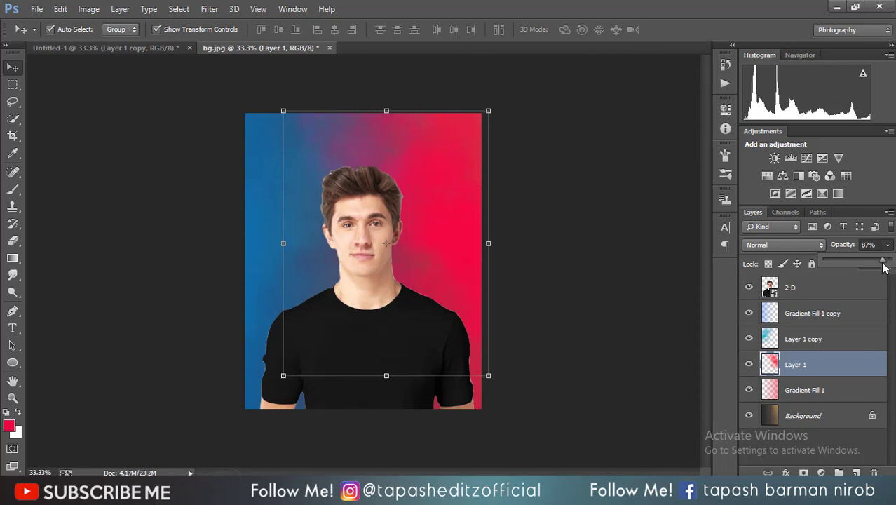
click(806, 322)
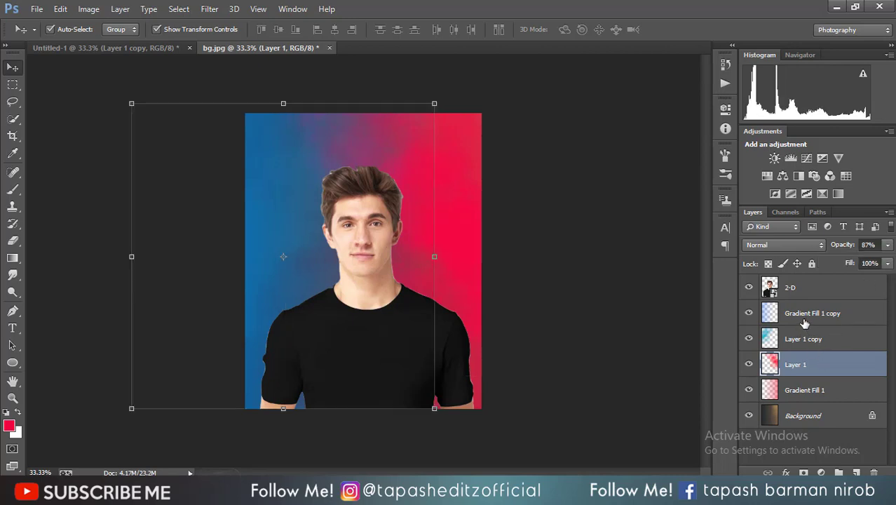
click(157, 29)
click(841, 296)
right_click(841, 295)
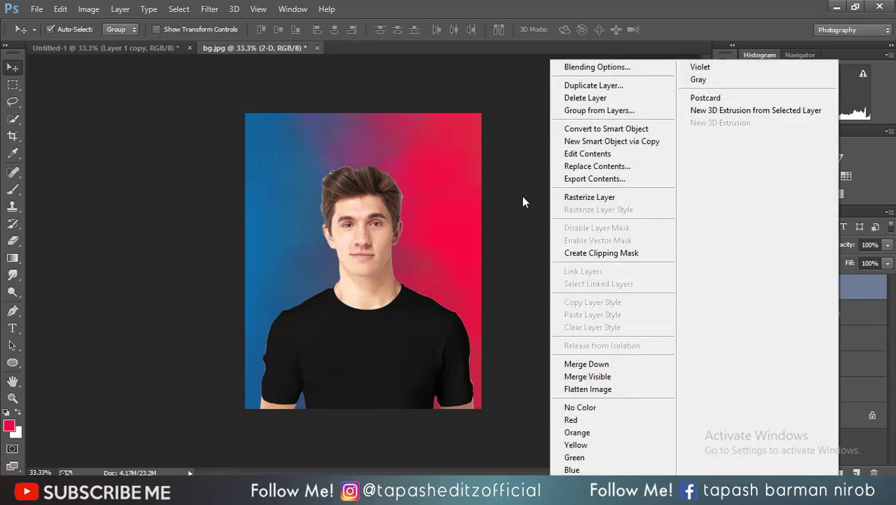
Step: Rasterize the 2-D photo layer and nudge the man slightly upward in the frame
click(582, 197)
drag(385, 299, 386, 285)
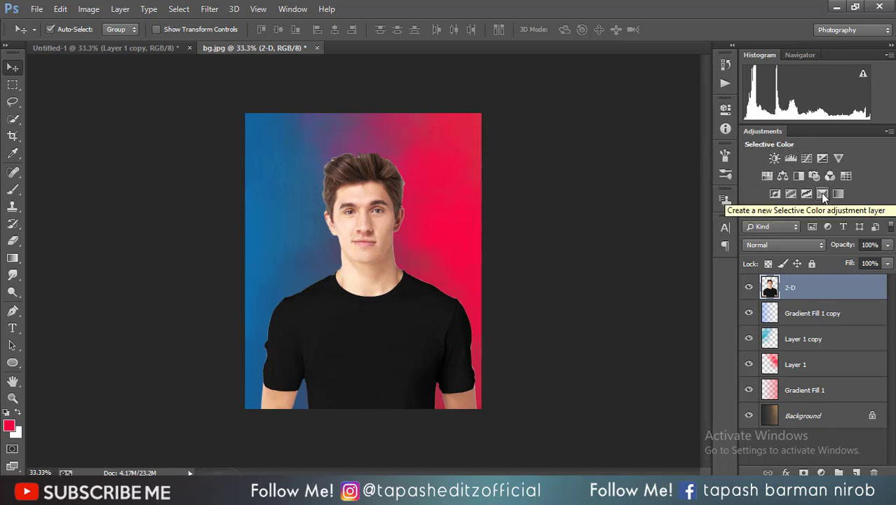
Step: Add a Levels adjustment clipped to 2-D with midtones 0.54 and white input 245
click(792, 161)
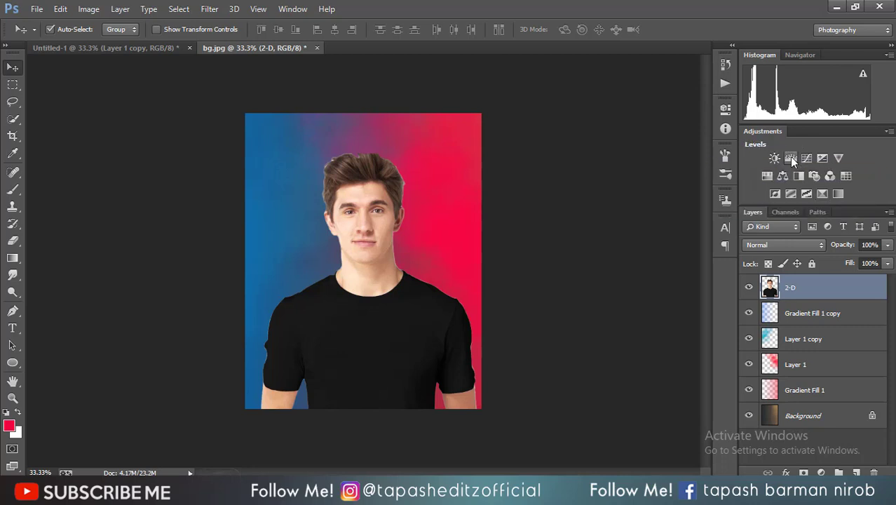
click(613, 323)
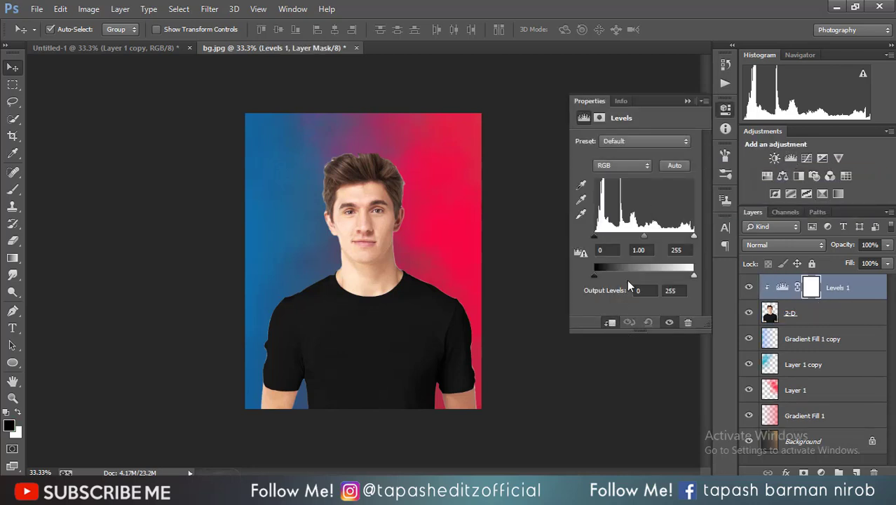
drag(644, 236, 662, 239)
mouse_move(595, 236)
mouse_down()
mouse_move(603, 238)
mouse_move(592, 238)
mouse_up()
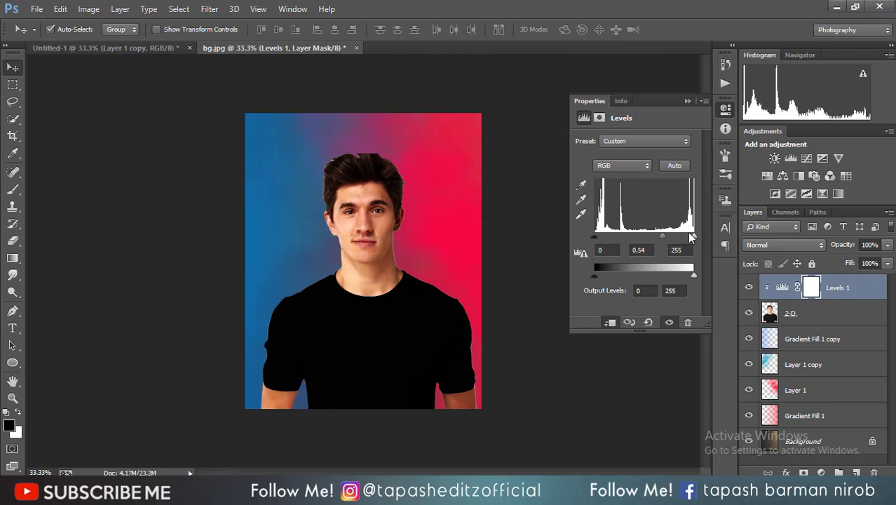
drag(691, 238, 690, 239)
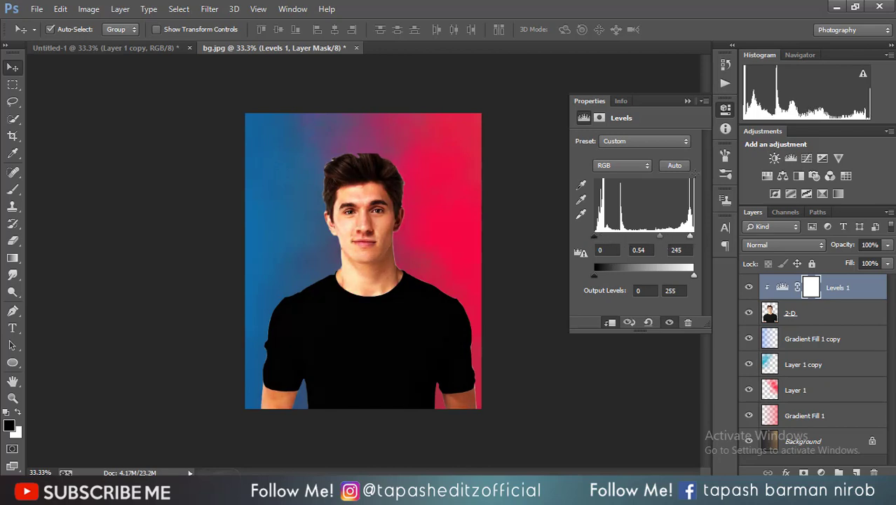
click(687, 102)
Step: Paint black on the Levels 1 mask with a large brush over the shirt and face's right edge
click(12, 190)
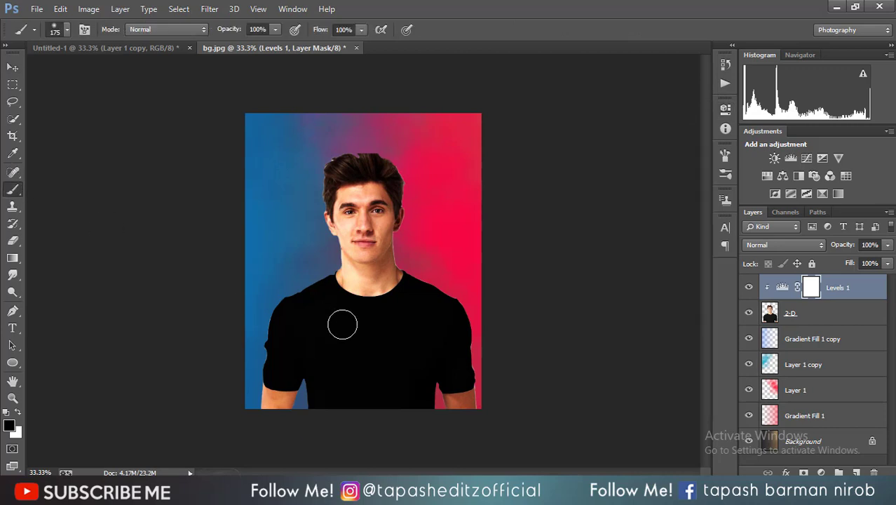
key(bracketright)
key(bracketright)
key(bracketright)
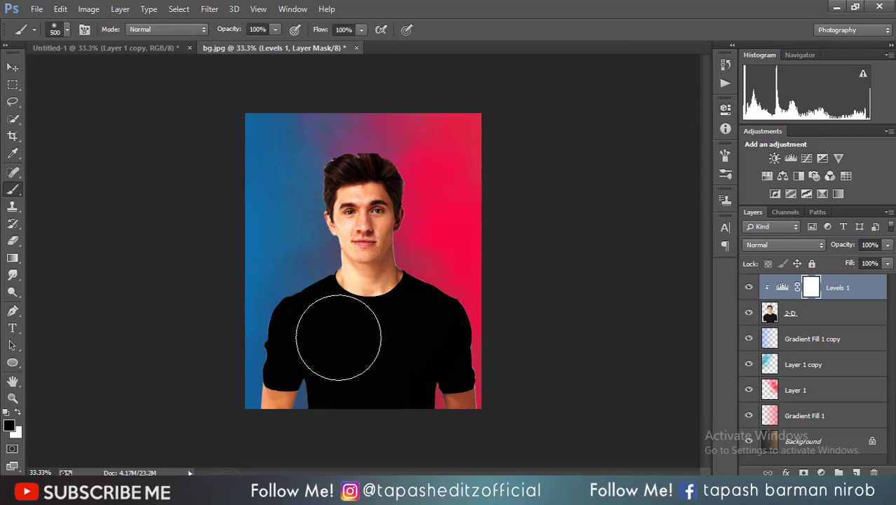
click(315, 344)
key(Return)
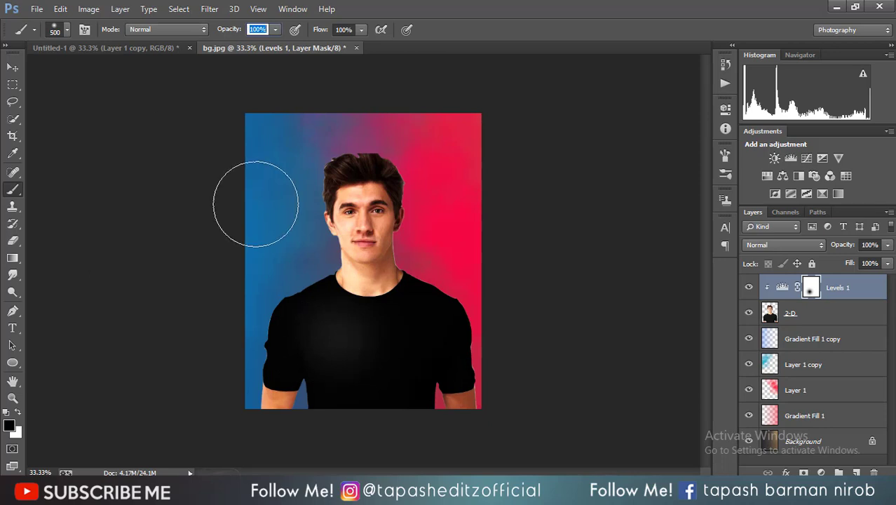
click(12, 67)
click(13, 189)
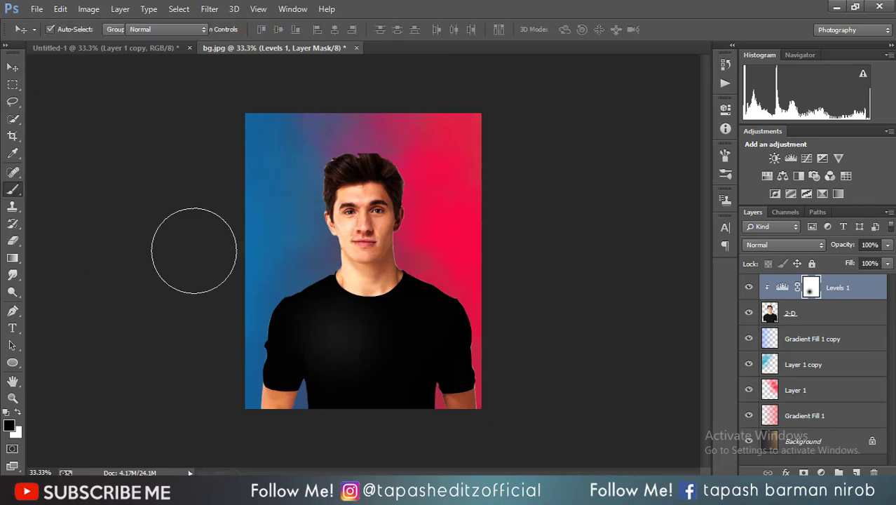
mouse_move(366, 326)
mouse_down()
mouse_move(380, 381)
mouse_move(303, 368)
mouse_move(320, 370)
mouse_move(350, 330)
mouse_move(380, 320)
mouse_move(396, 330)
mouse_move(380, 330)
mouse_move(390, 391)
mouse_move(381, 380)
mouse_up()
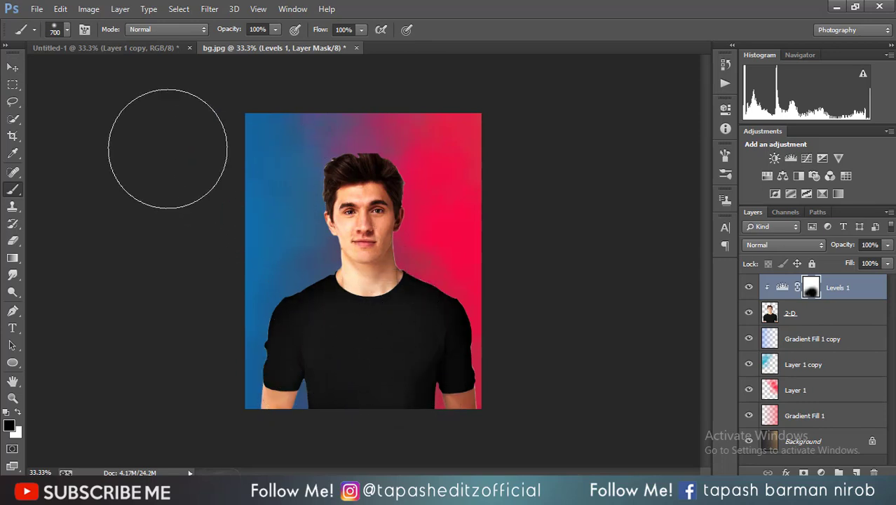
drag(285, 229, 244, 260)
drag(451, 242, 495, 324)
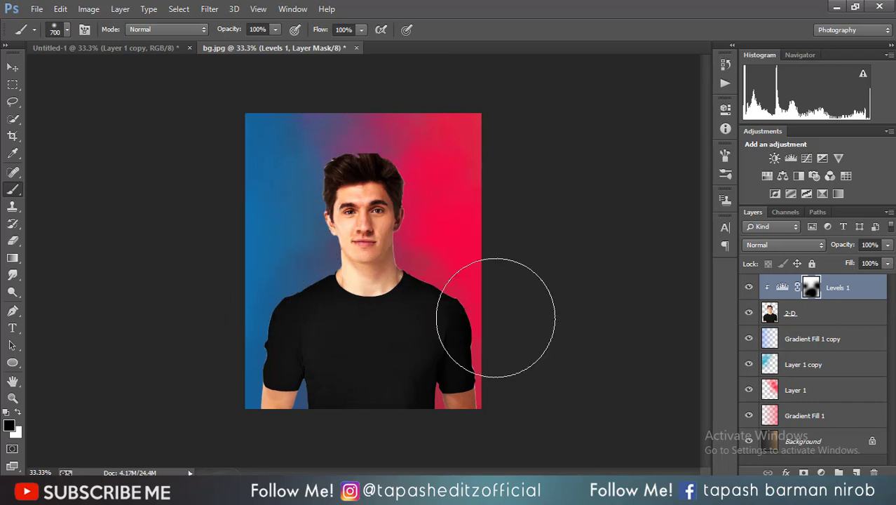
Step: In Untitled-1, show Layer 1, apply its layer mask, and drag the neon face into the poster
click(122, 51)
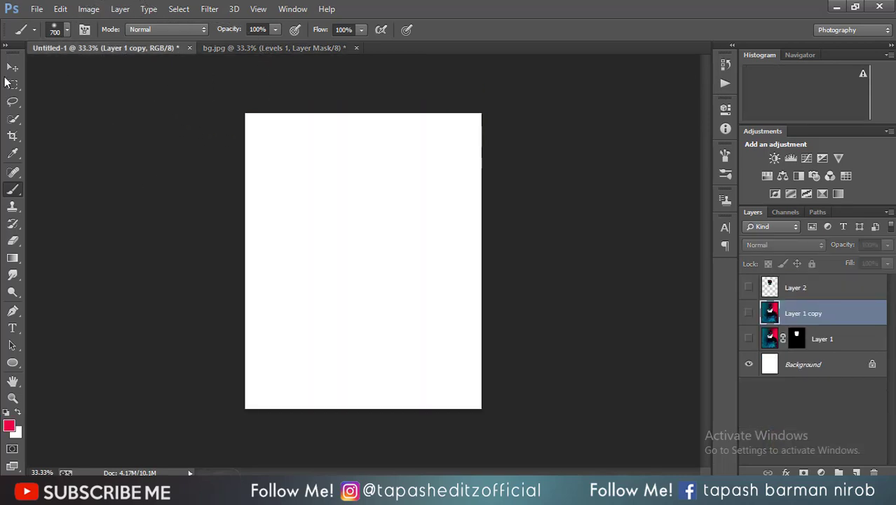
click(13, 67)
click(806, 290)
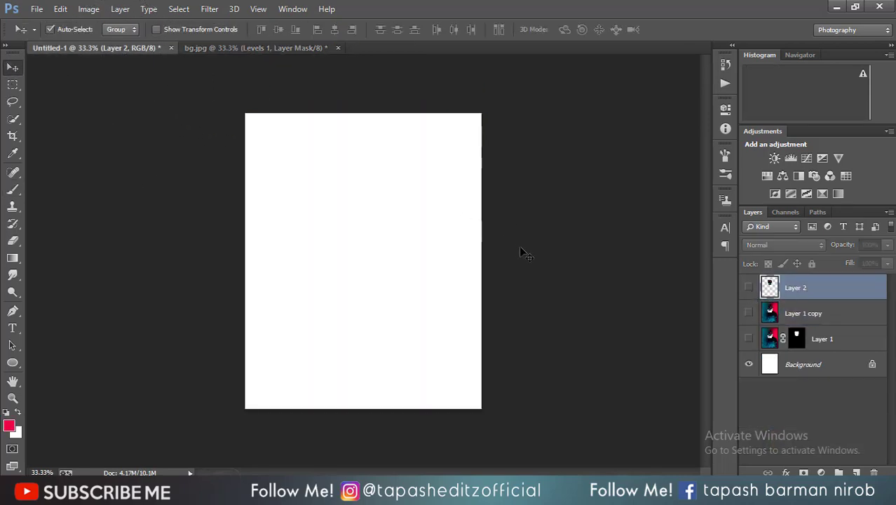
click(749, 339)
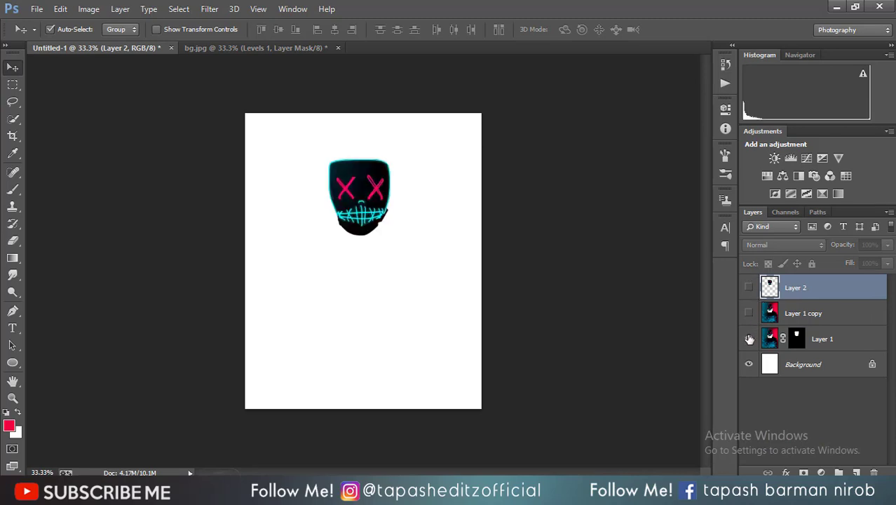
right_click(801, 341)
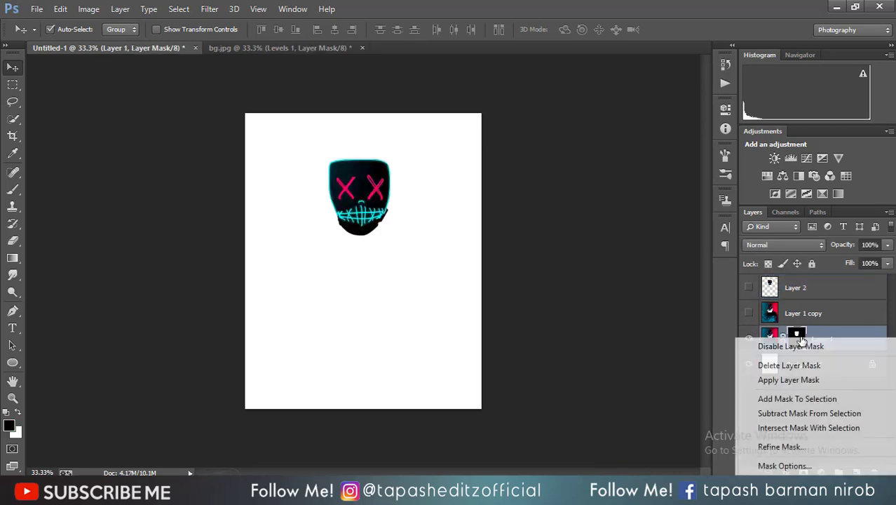
click(792, 377)
mouse_move(362, 184)
mouse_down()
mouse_move(272, 84)
mouse_move(379, 242)
mouse_up()
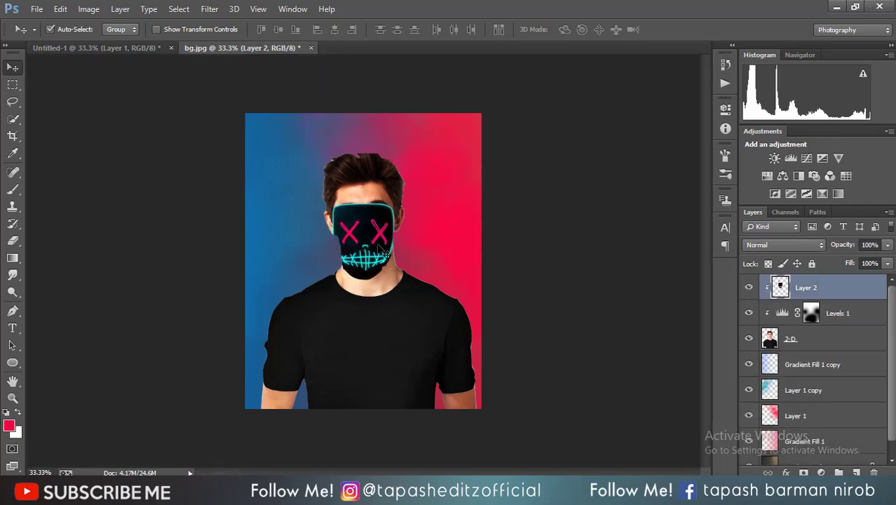
Step: Release the neon mask Layer 2 from its clipping mask
right_click(822, 289)
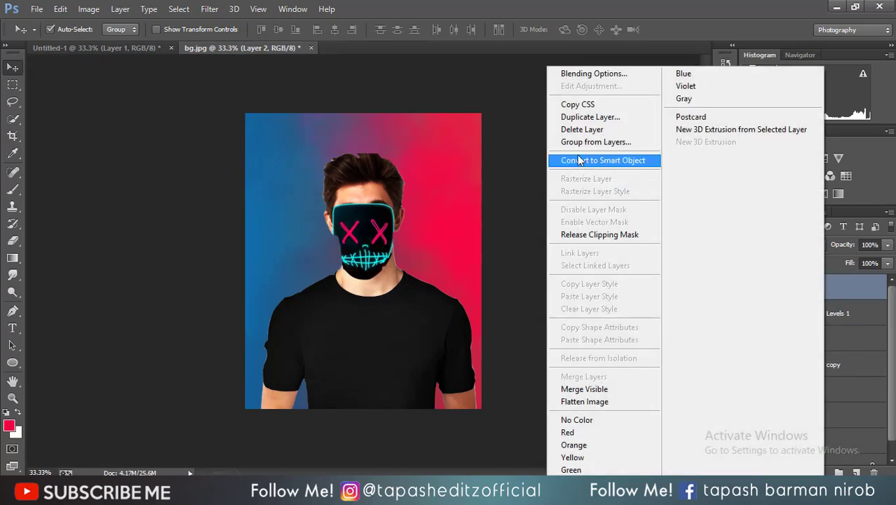
click(598, 234)
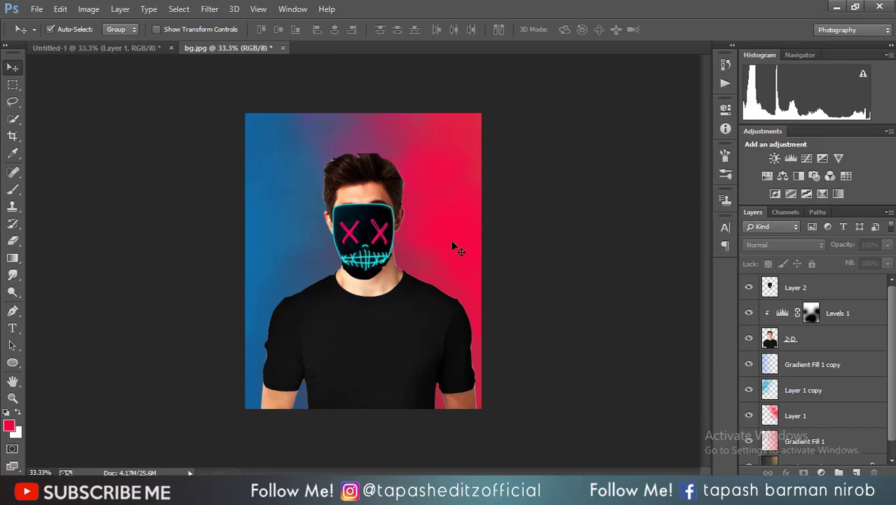
click(373, 238)
click(458, 198)
Step: Move the neon mask Layer 2 up onto the man's face and zoom in
click(795, 287)
drag(374, 241, 377, 219)
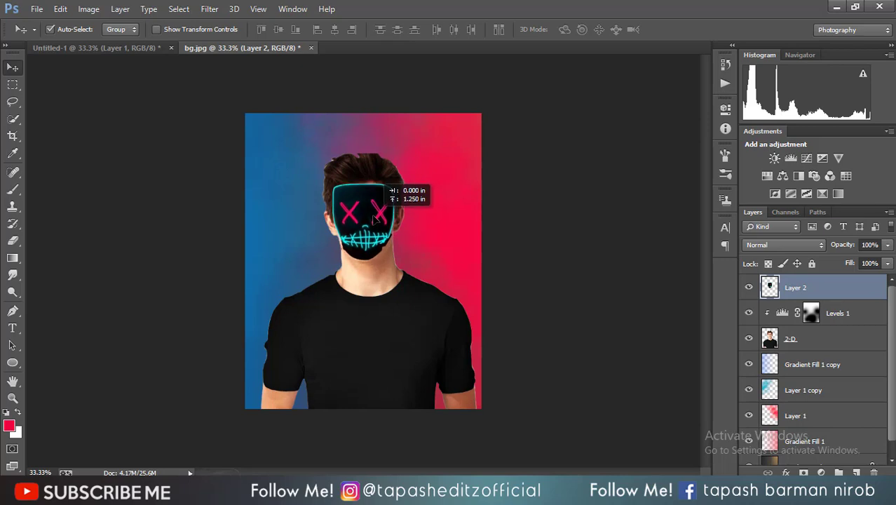
drag(377, 218, 387, 205)
key(ctrl+plus)
click(849, 316)
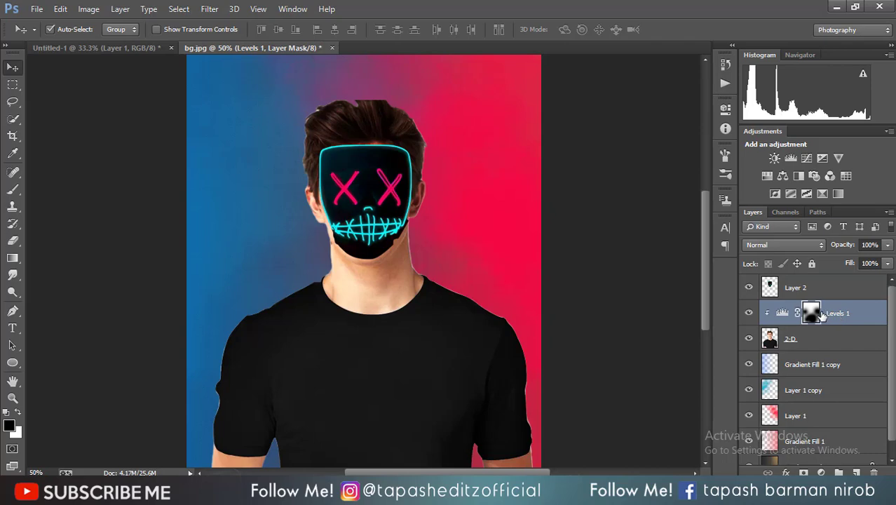
Step: Merge Levels 1 down into 2-D and add a new Levels adjustment clipped to it
right_click(854, 314)
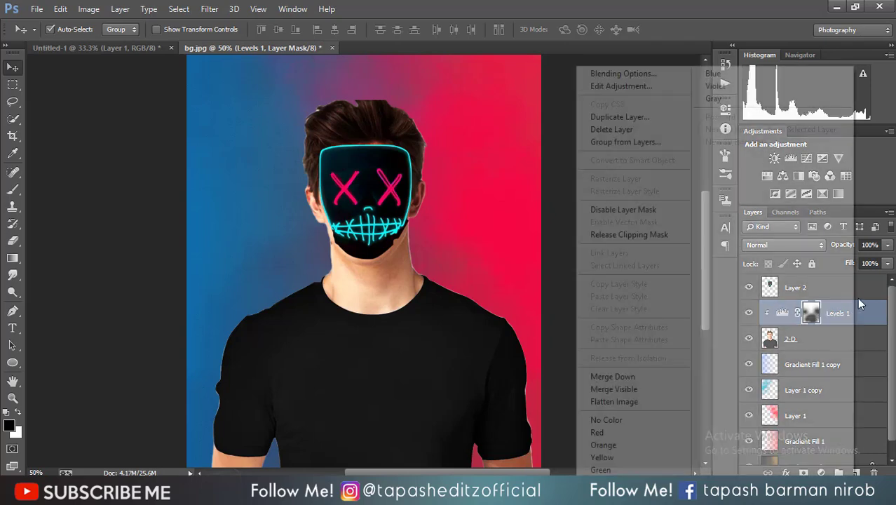
click(617, 376)
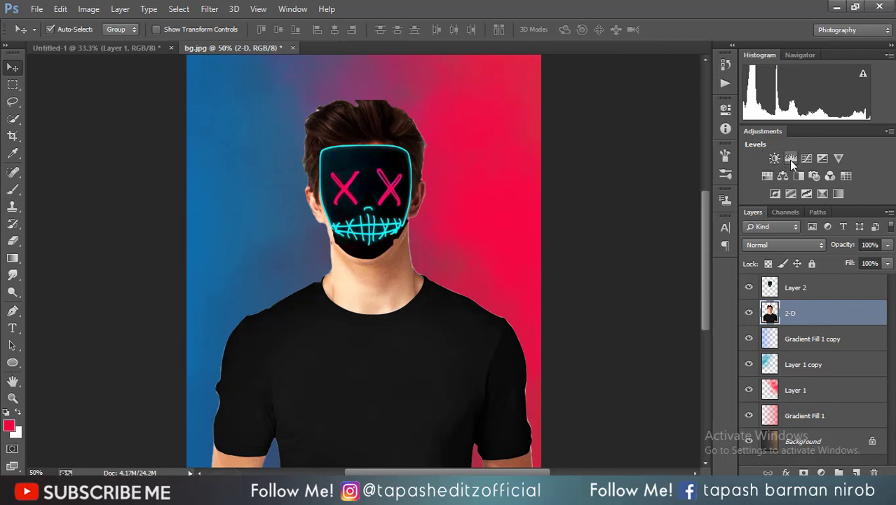
click(790, 159)
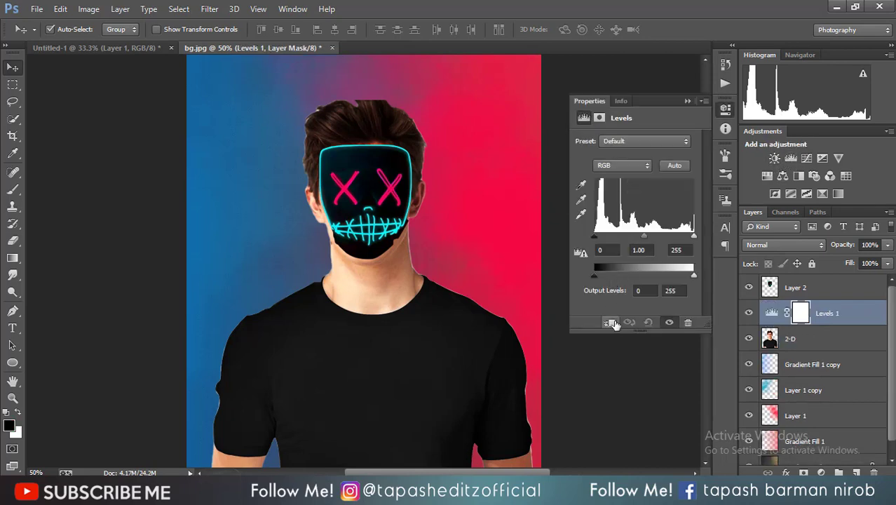
click(611, 323)
Step: Set the new Levels midtones to about 0.91, keeping the black point near 0
drag(651, 237, 655, 237)
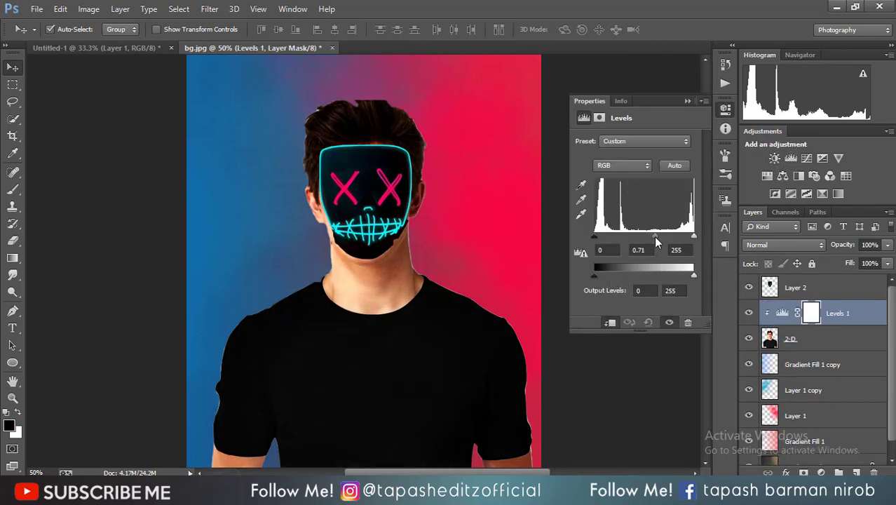
key(ctrl+minus)
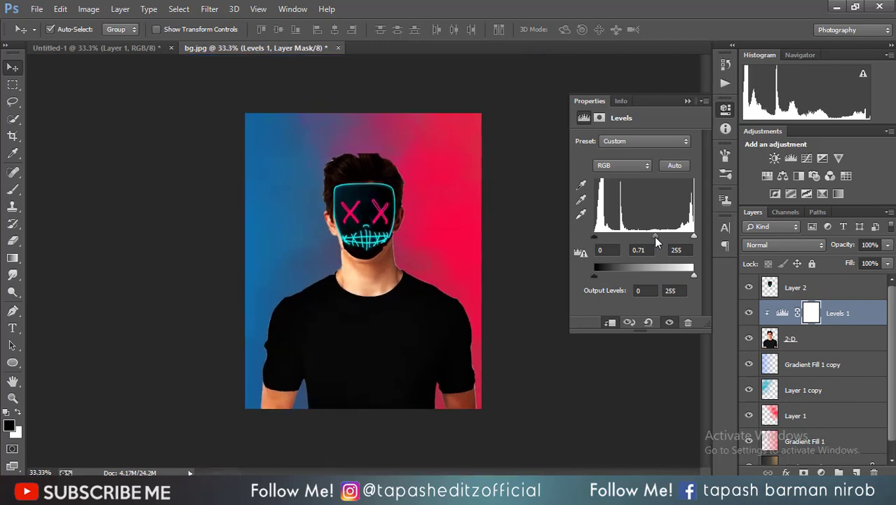
drag(655, 237, 665, 237)
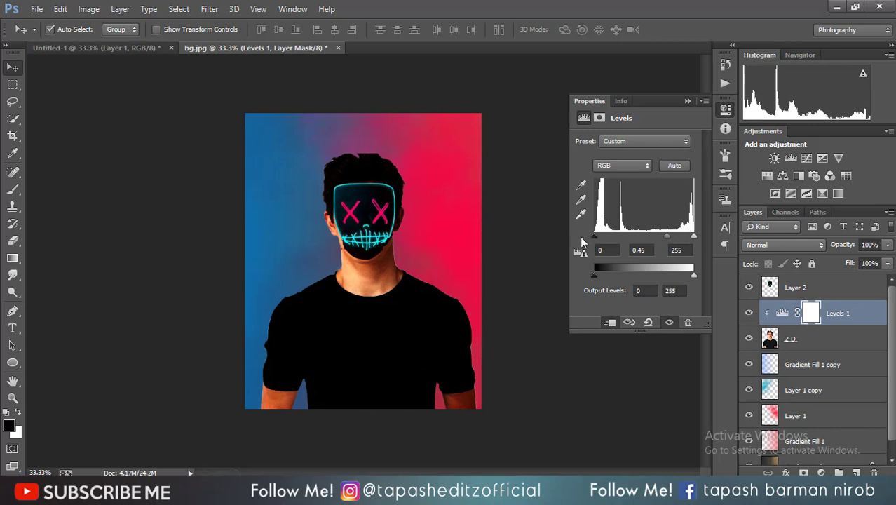
drag(594, 237, 601, 237)
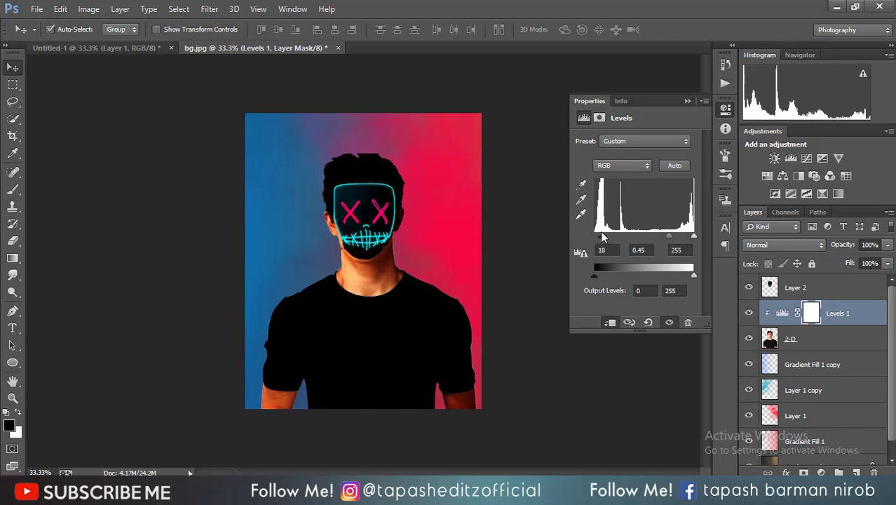
drag(602, 237, 597, 237)
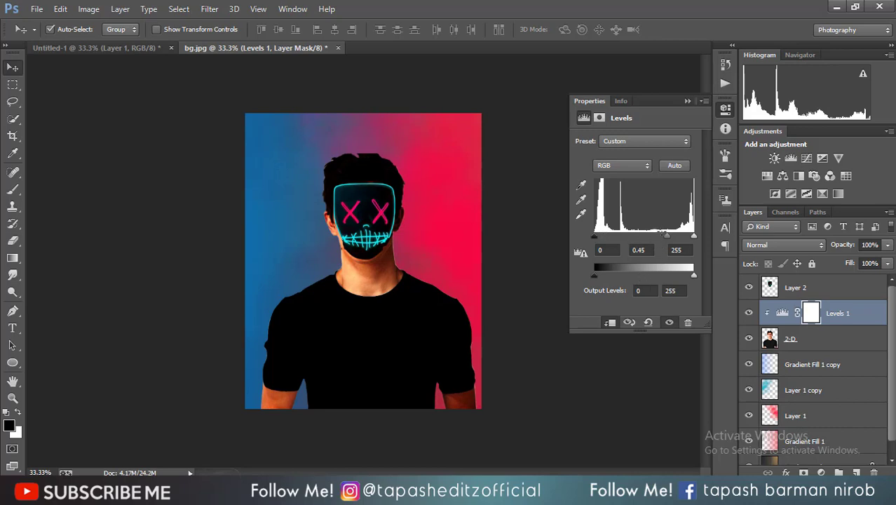
drag(671, 240, 636, 238)
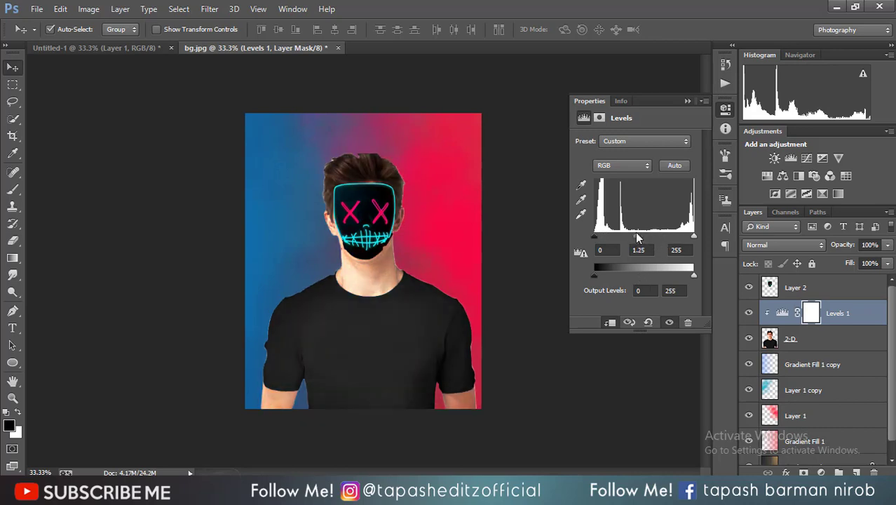
drag(643, 237, 648, 238)
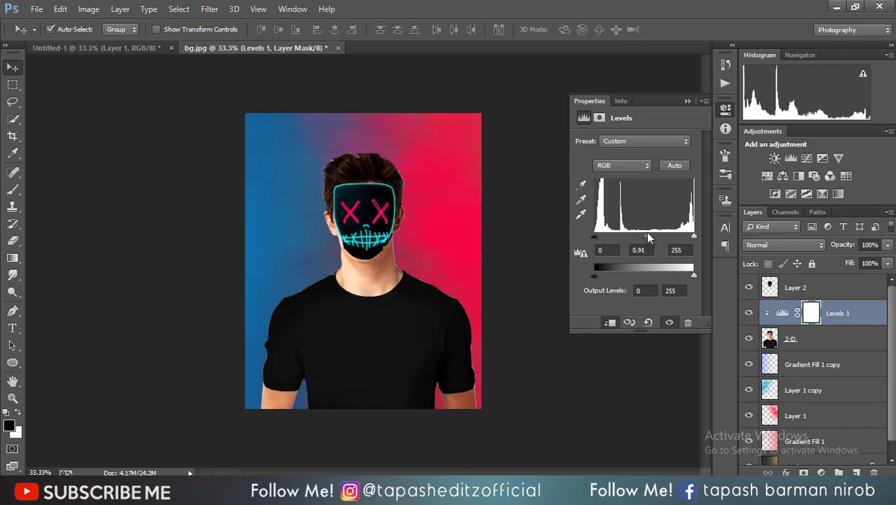
click(690, 99)
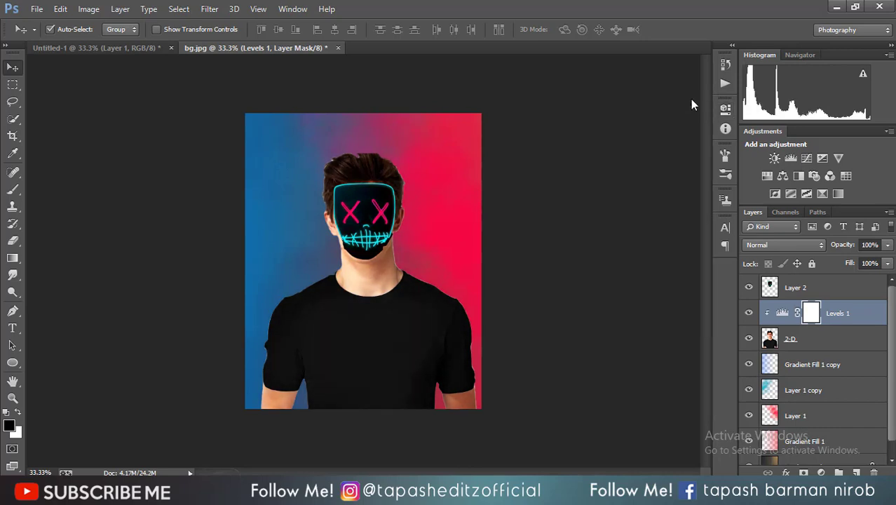
Step: Realign the neon mask Layer 2 squarely over the man's face
click(792, 294)
mouse_move(372, 214)
mouse_down()
mouse_move(374, 229)
mouse_move(372, 211)
mouse_up()
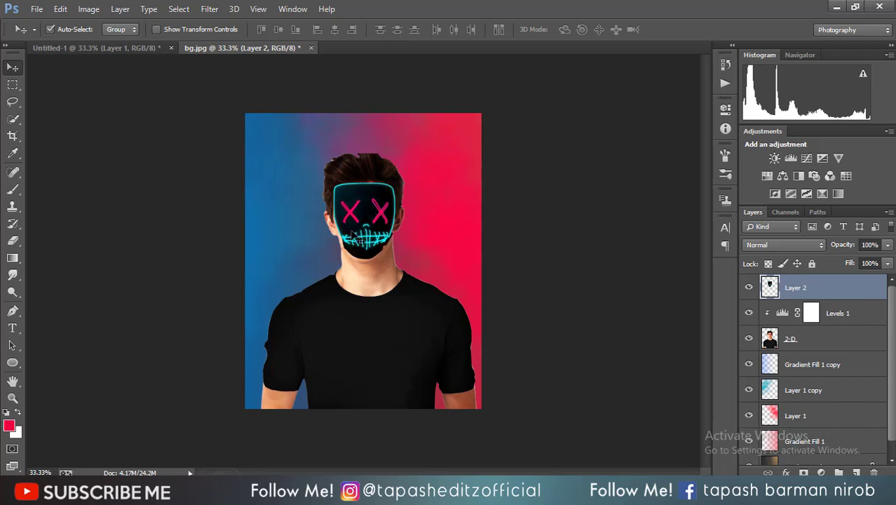
drag(355, 236, 376, 233)
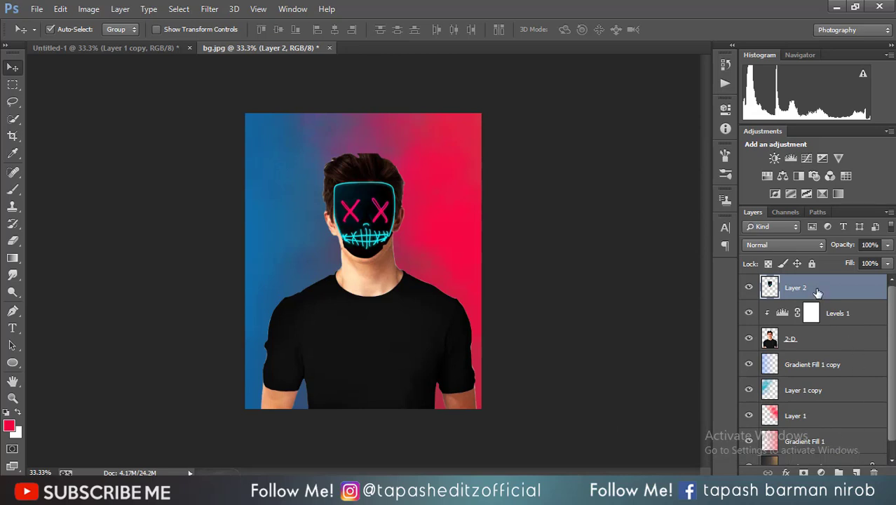
Step: Merge the Levels 1 adjustment down into the 2-D photo
click(805, 316)
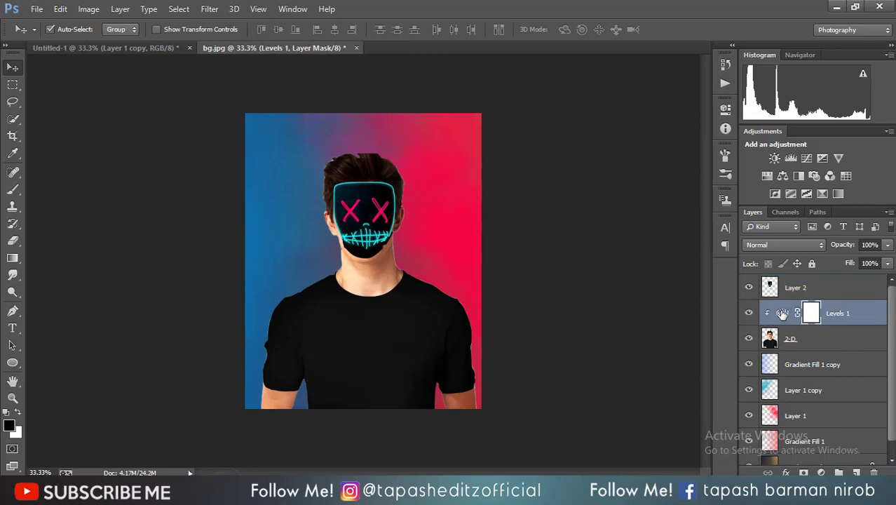
double_click(782, 313)
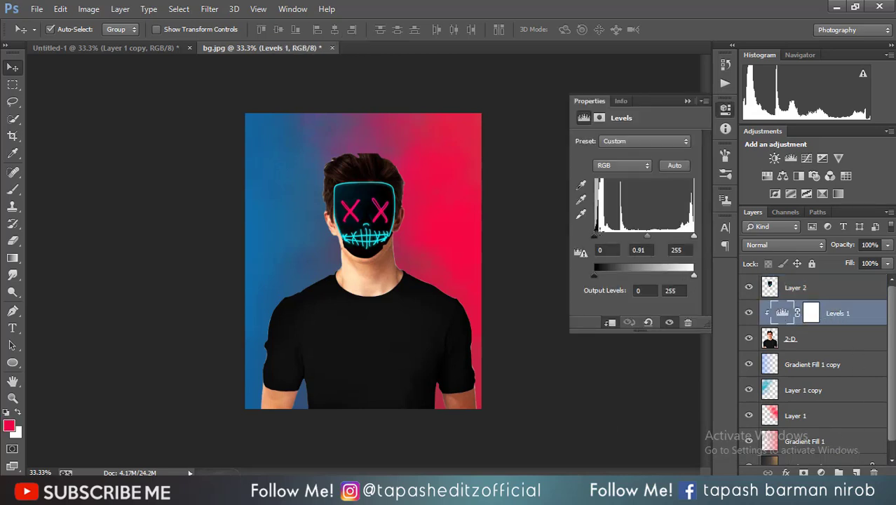
click(725, 109)
right_click(842, 319)
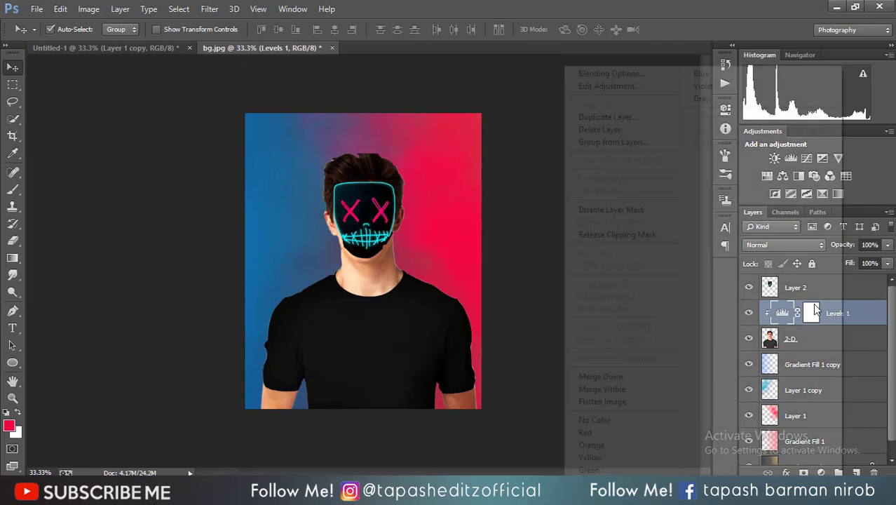
click(603, 374)
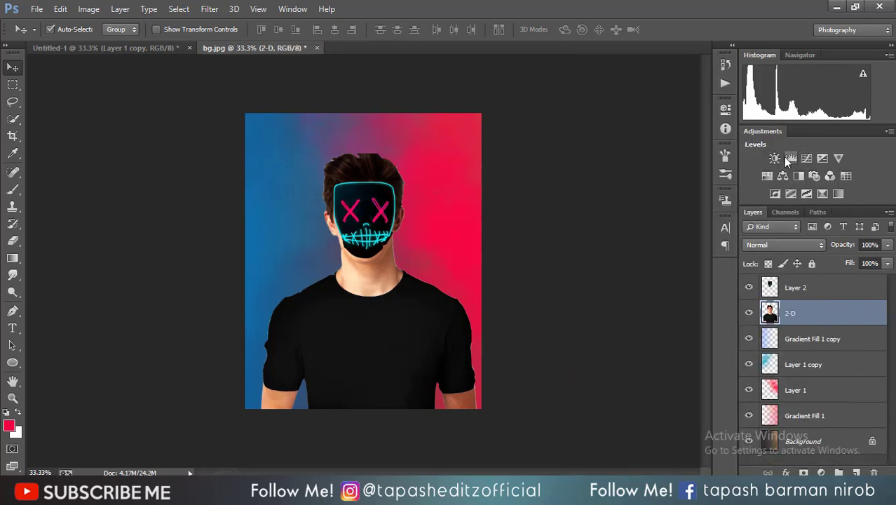
Step: Clip Brightness/Contrast to 2-D with brightness -72 and contrast -14
click(723, 169)
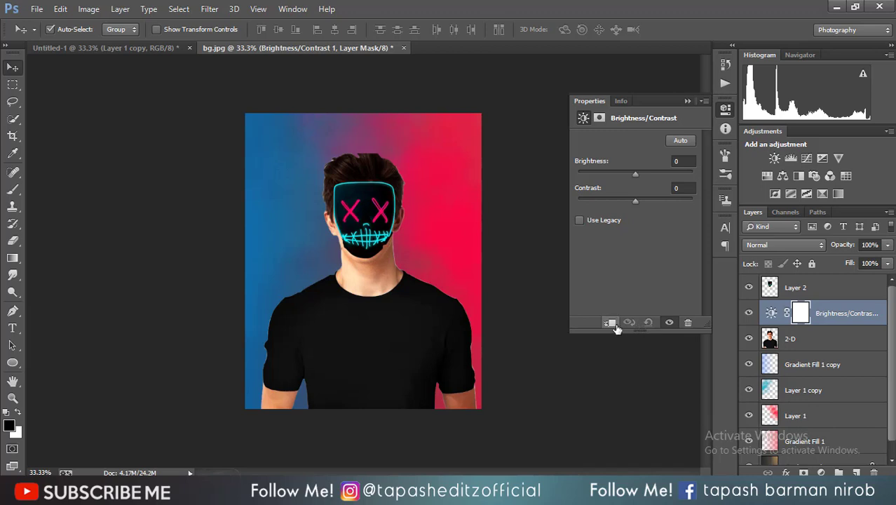
click(612, 324)
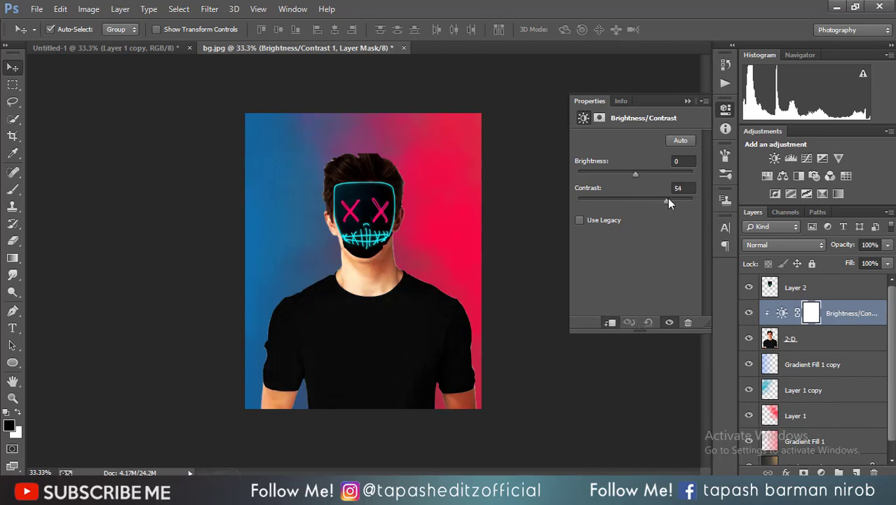
drag(667, 199, 629, 201)
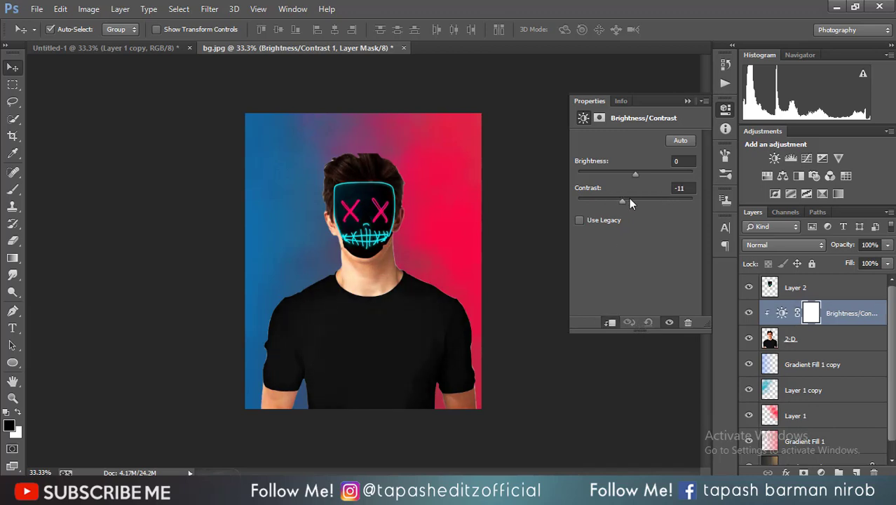
mouse_move(629, 201)
mouse_down()
mouse_move(619, 201)
mouse_move(611, 174)
mouse_up()
click(686, 102)
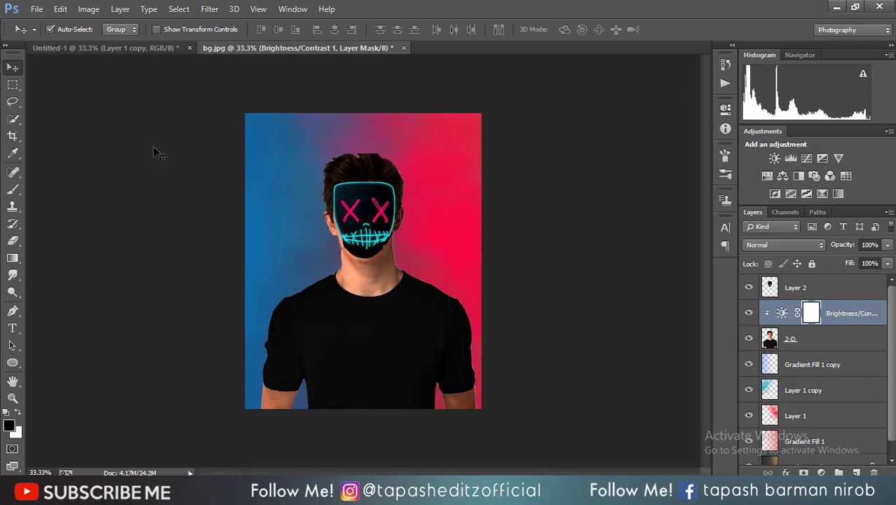
Step: Mask the adjustment off the right background with a 700 px brush, then merge it into 2-D
click(11, 189)
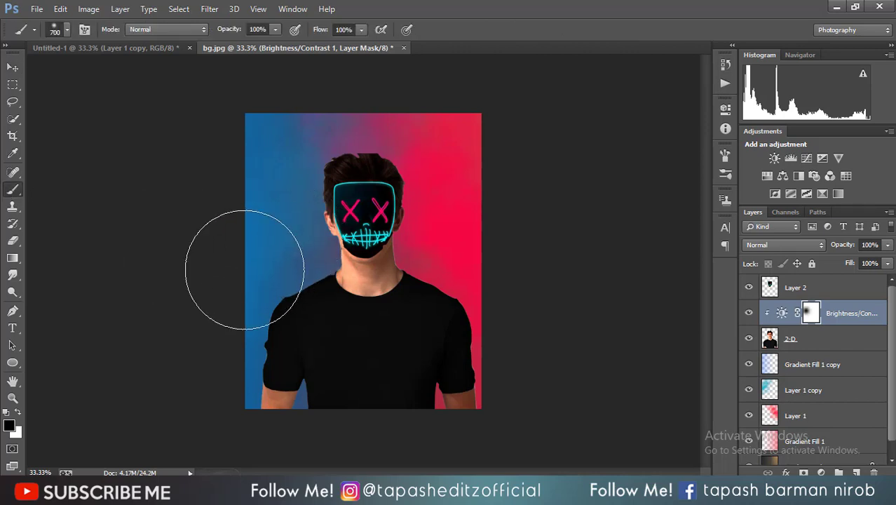
click(387, 233)
mouse_move(387, 233)
mouse_down()
mouse_move(437, 280)
mouse_move(490, 304)
mouse_up()
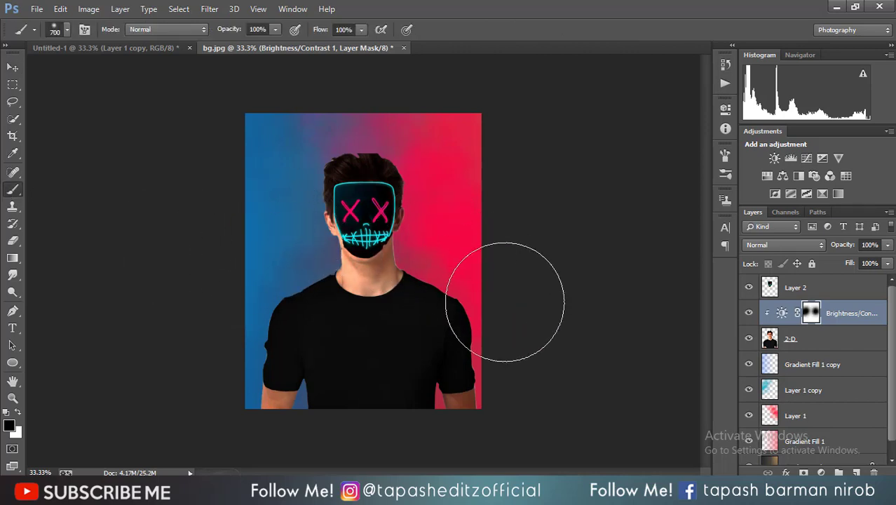
right_click(864, 321)
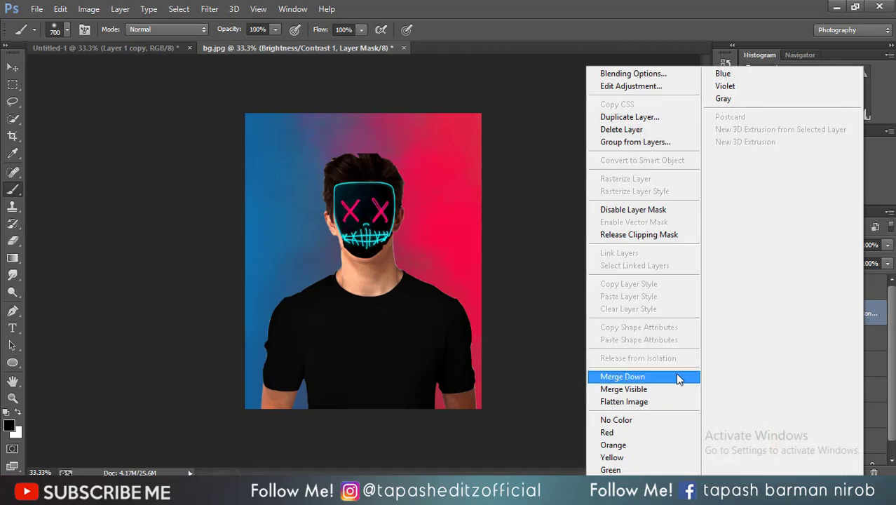
click(676, 374)
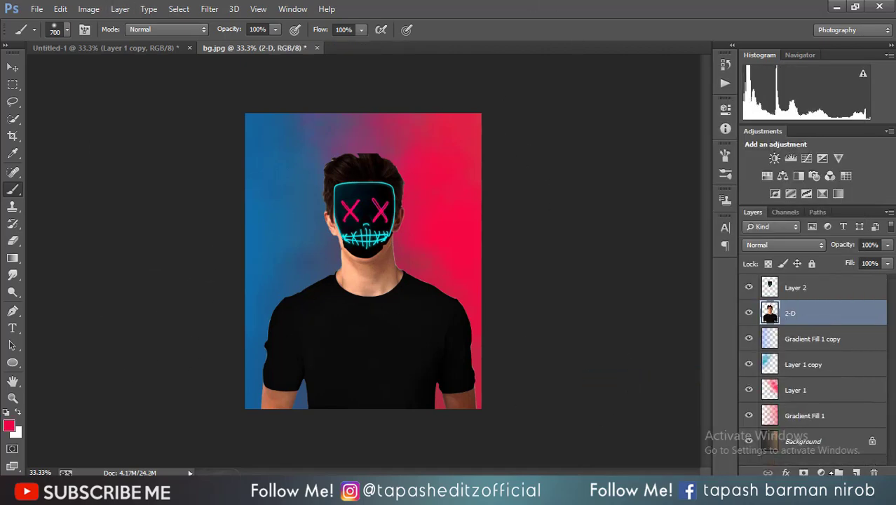
Step: Merge Layer 2 down into the 2-D layer
click(810, 296)
right_click(810, 297)
click(594, 372)
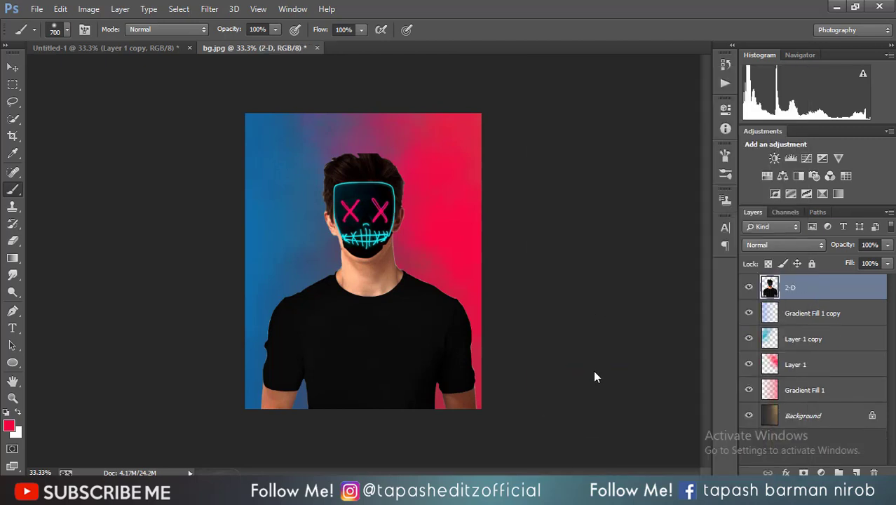
Step: Add a new layer clipped to 2-D in Overlay mode, with a red dab on the shirt's right
click(857, 473)
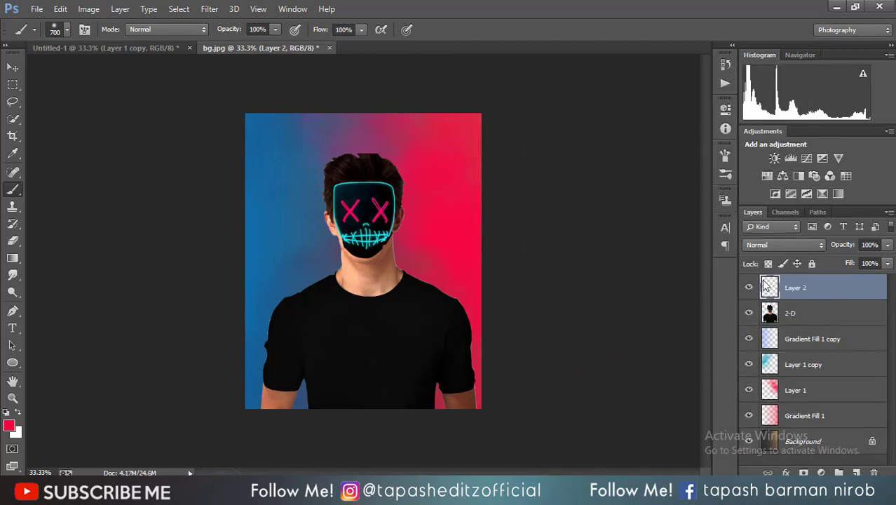
right_click(811, 293)
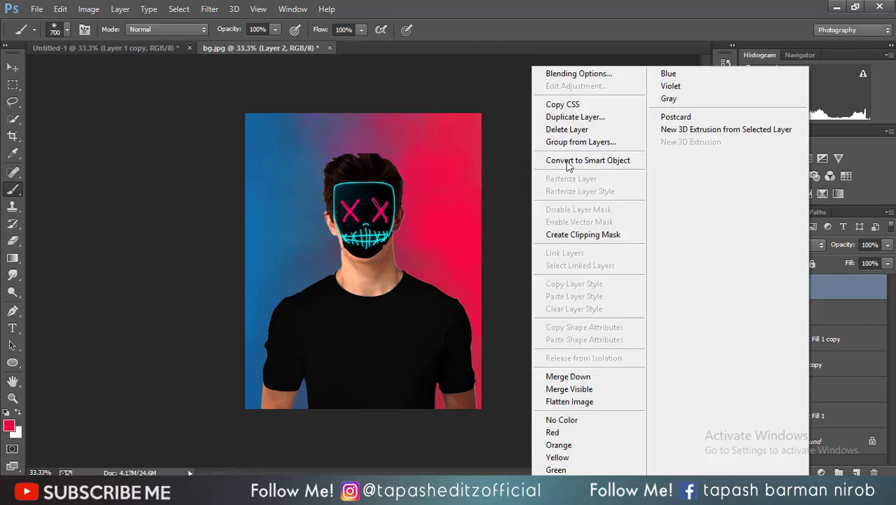
click(585, 239)
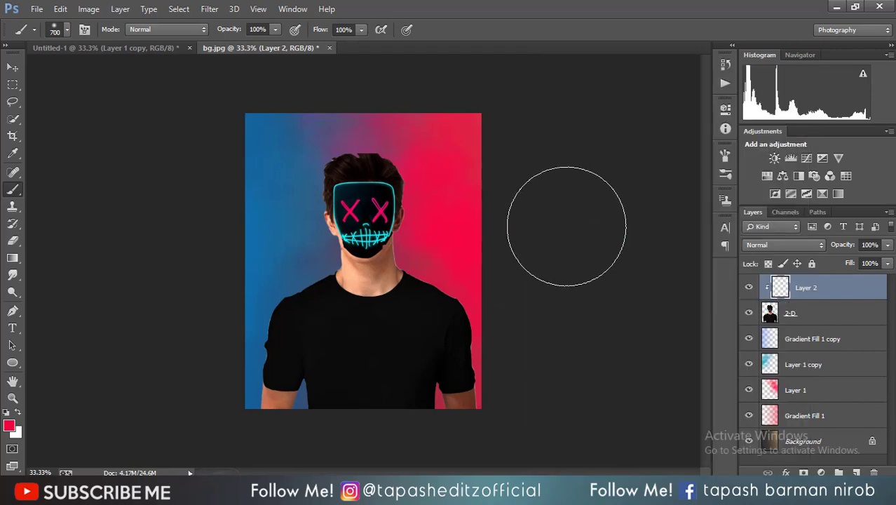
click(436, 274)
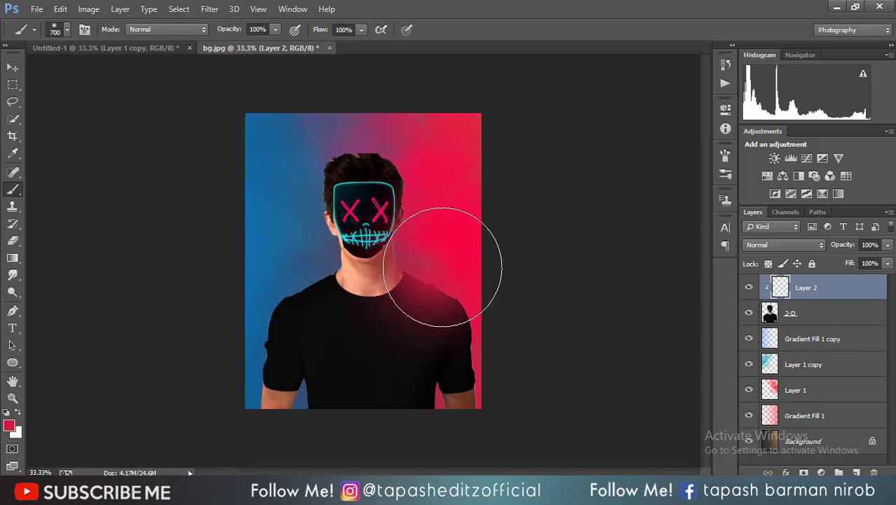
click(783, 245)
click(759, 165)
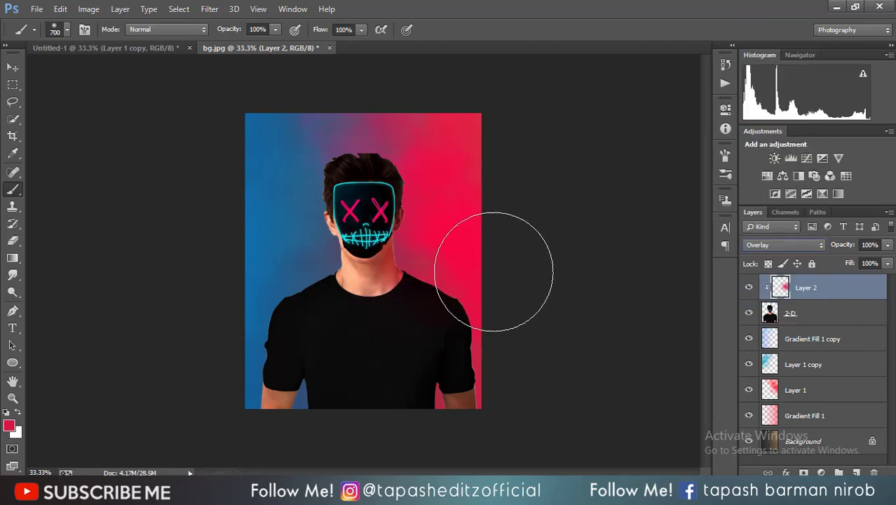
Step: Paint sampled blue over the man's left side and head, and sample red from the right
alt+click(294, 263)
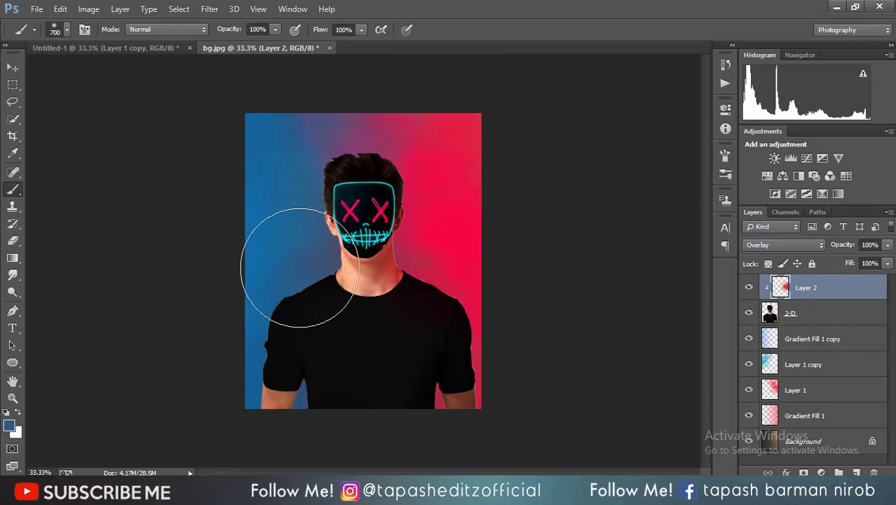
drag(239, 293, 280, 256)
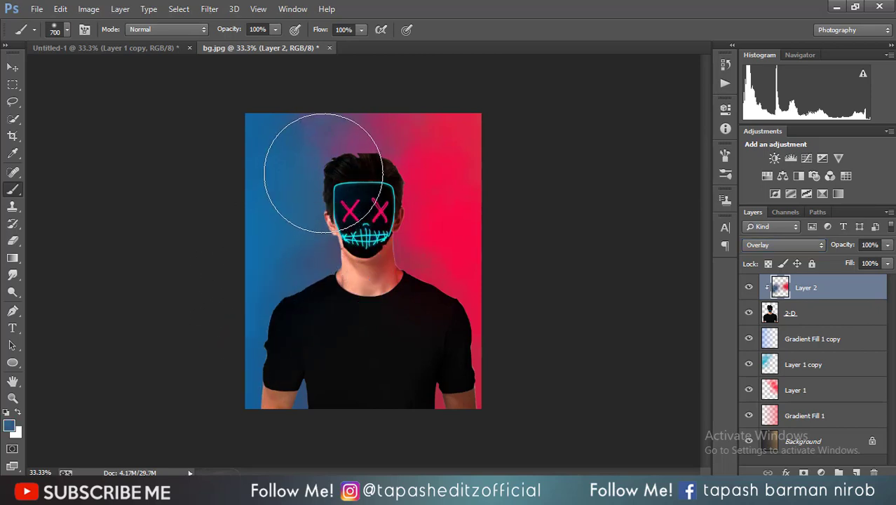
drag(319, 174, 352, 150)
alt+click(398, 157)
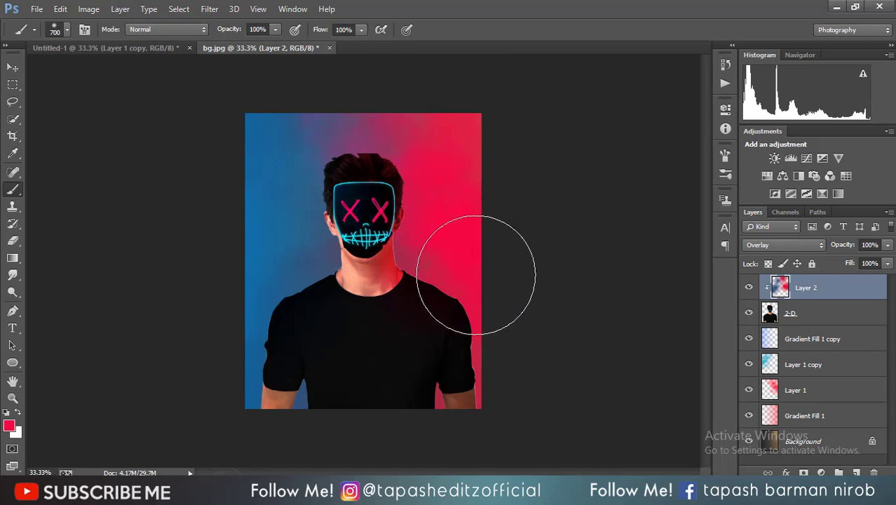
alt+click(317, 251)
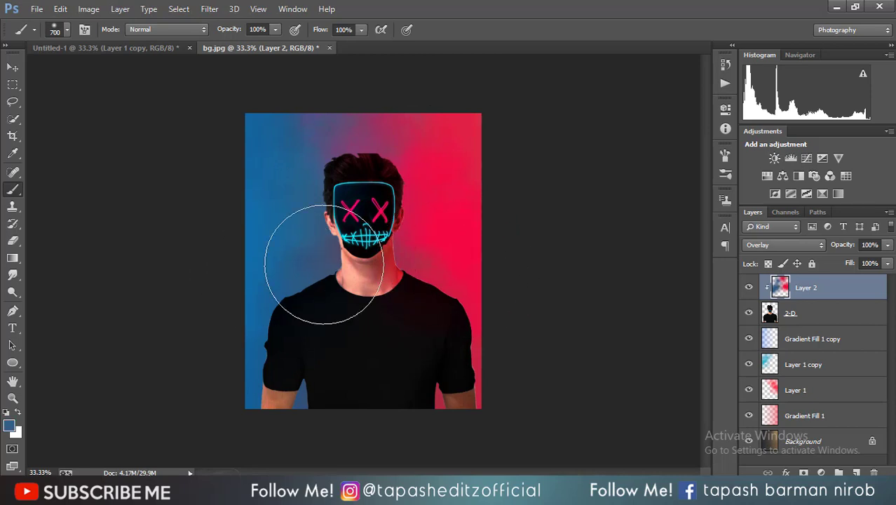
click(206, 248)
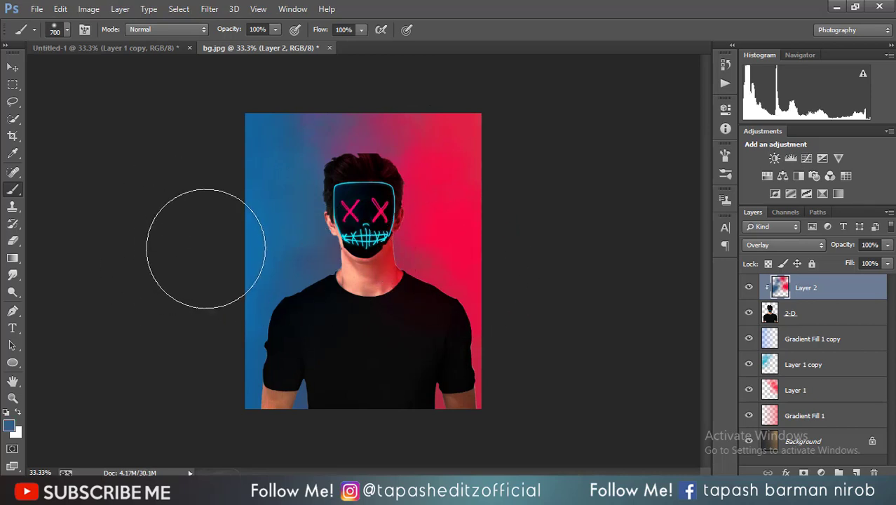
key(bracketleft)
key(bracketleft)
key(bracketleft)
key(bracketleft)
key(bracketleft)
key(bracketleft)
key(bracketleft)
key(bracketleft)
key(bracketleft)
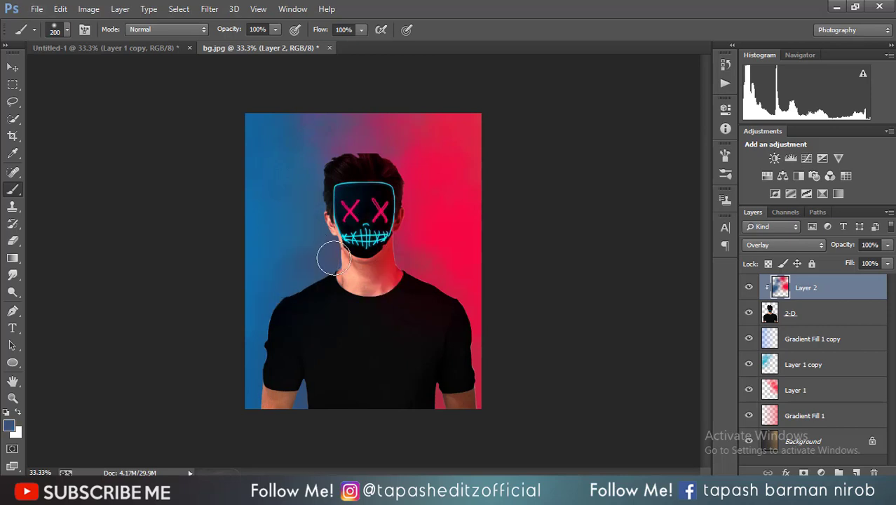
alt+click(401, 270)
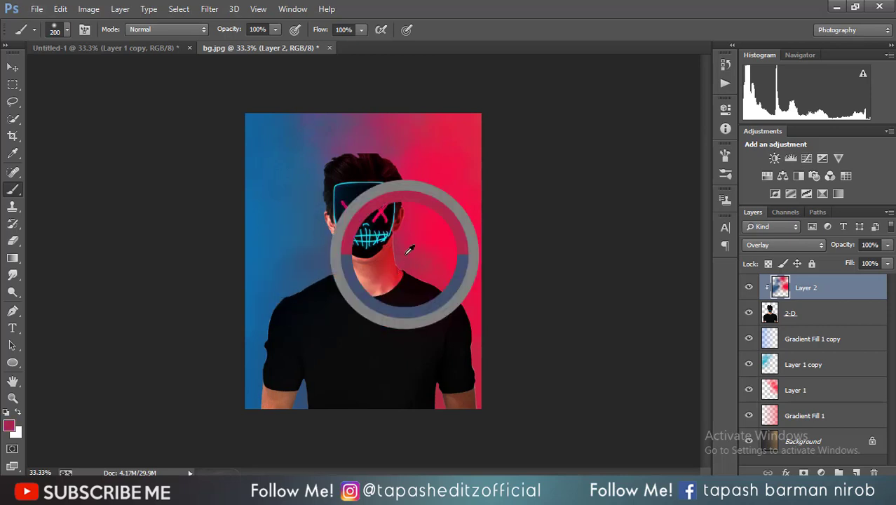
alt+click(408, 184)
drag(408, 184, 380, 160)
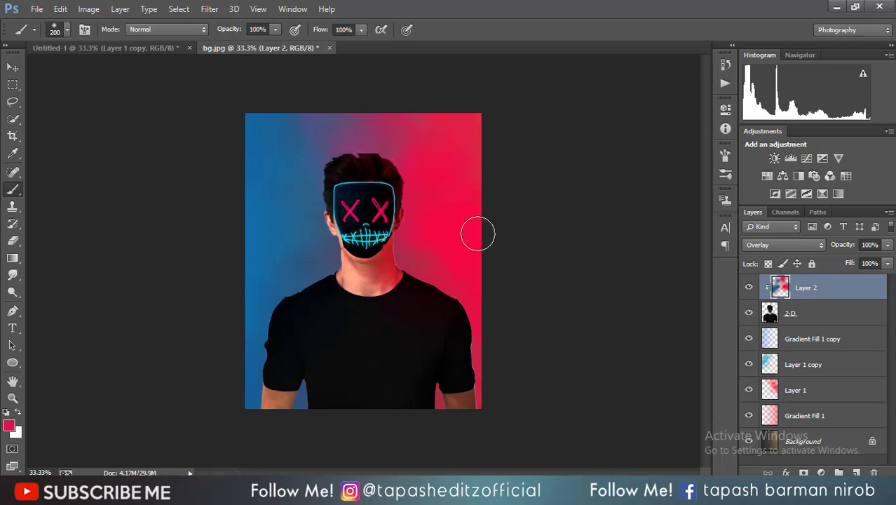
click(36, 8)
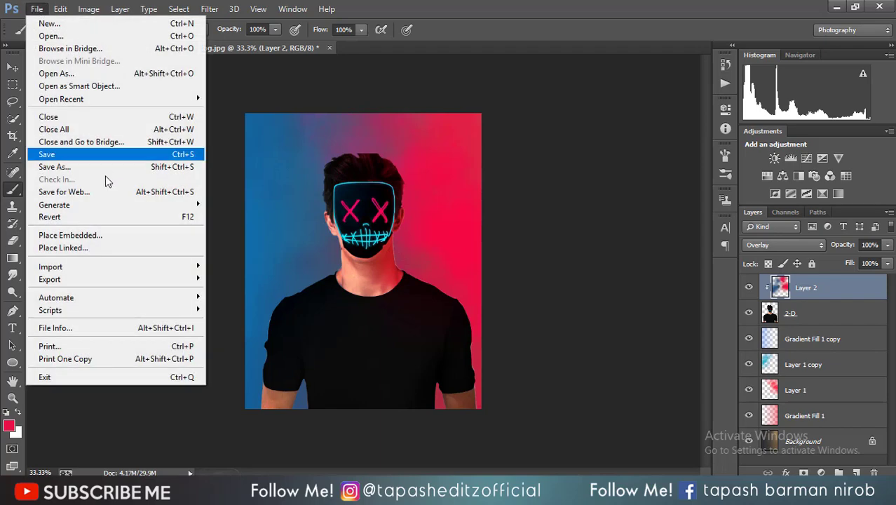
click(118, 234)
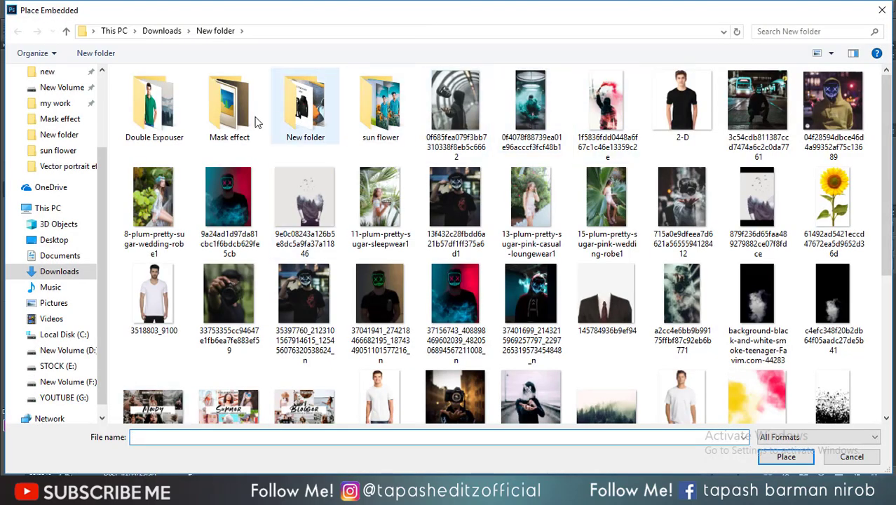
click(239, 121)
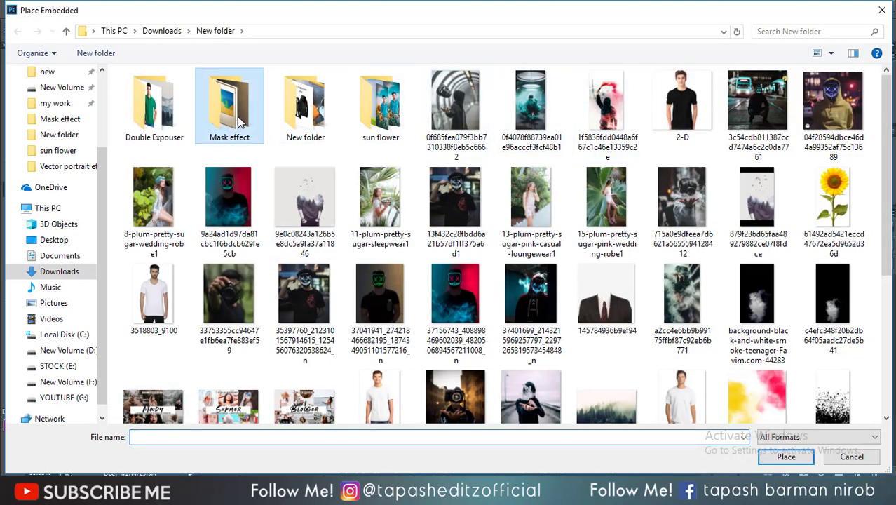
double_click(749, 387)
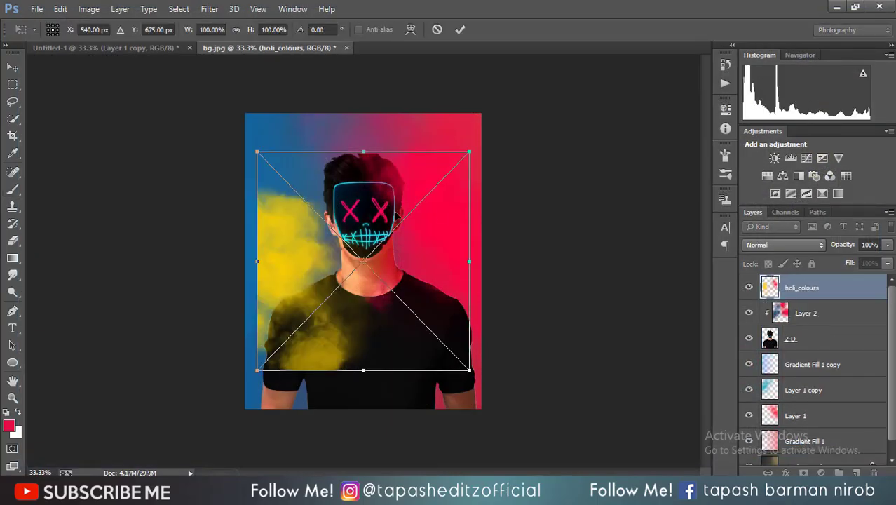
drag(442, 205, 447, 191)
click(462, 30)
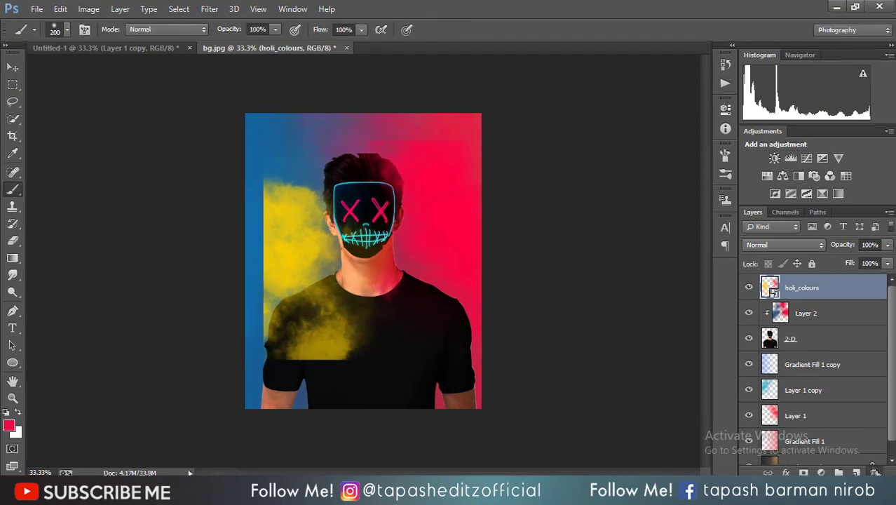
click(875, 472)
key(Return)
Step: Duplicate Layer 1 as Layer 1 copy 2 at the top of the stack and shift it slightly
click(805, 390)
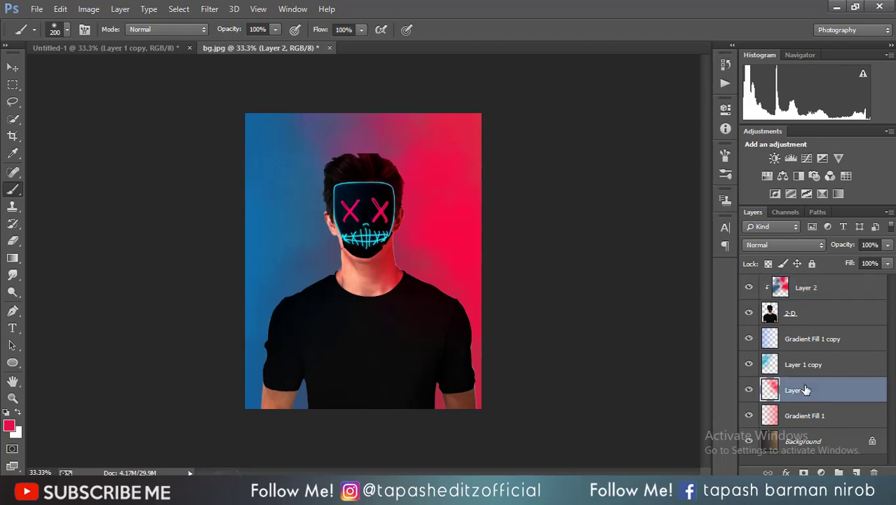
key(ctrl+j)
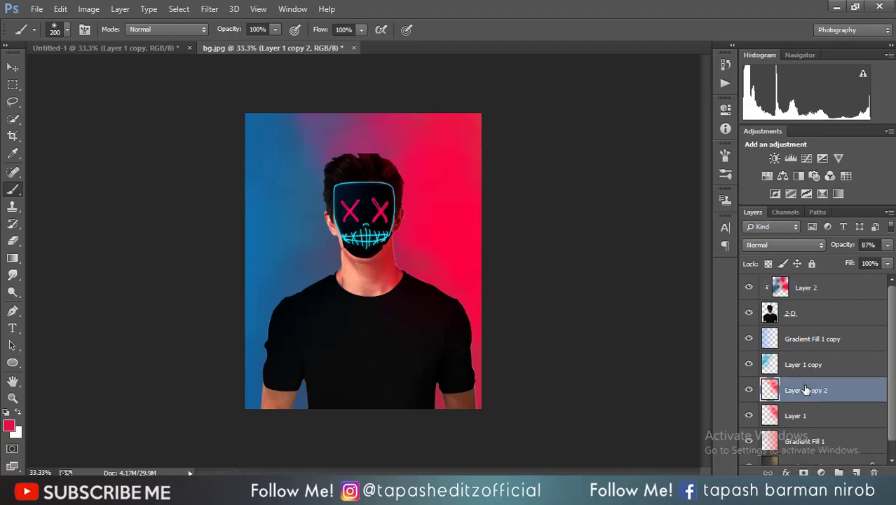
drag(805, 390, 806, 279)
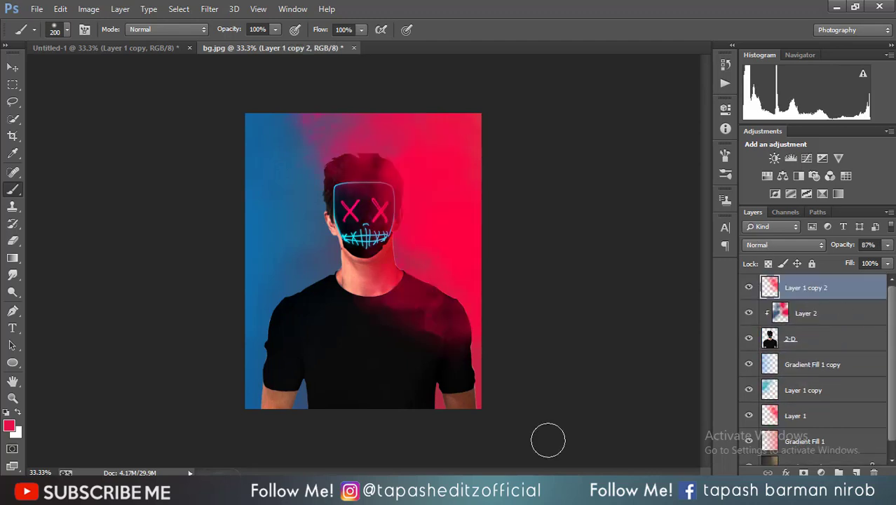
click(13, 67)
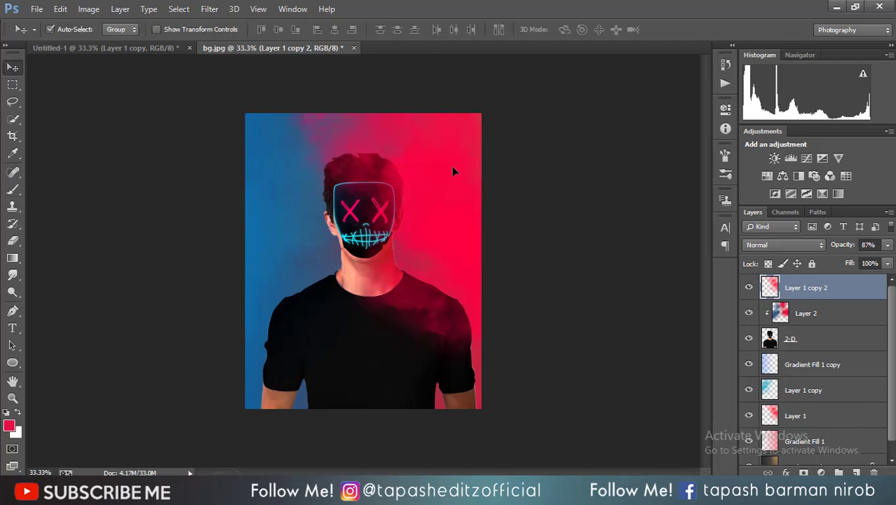
mouse_move(453, 170)
mouse_down()
mouse_move(486, 173)
mouse_move(440, 168)
mouse_move(453, 161)
mouse_up()
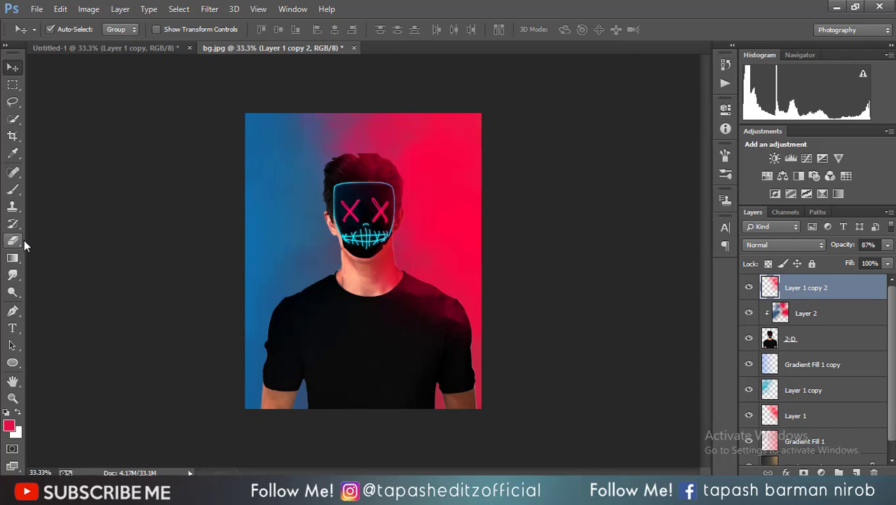
Step: Duplicate the cyan Layer 1 copy as Layer 1 copy 3 at the top of the stack
click(813, 395)
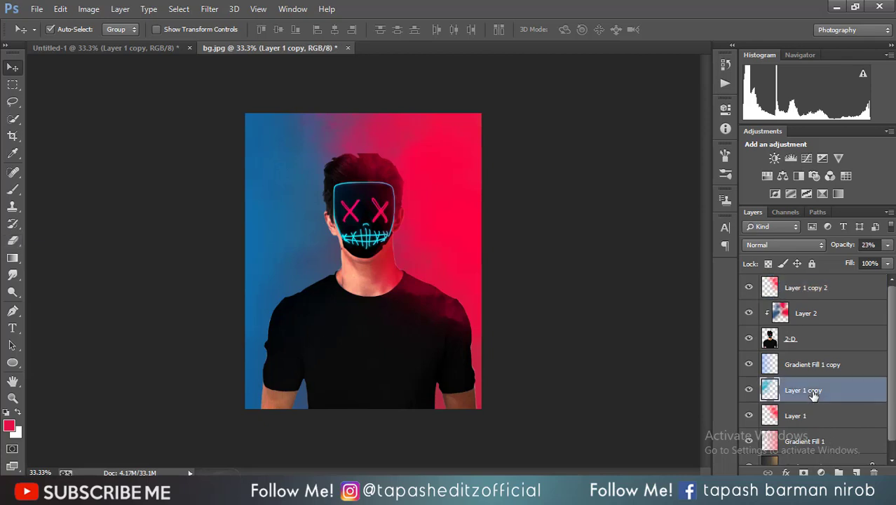
key(ctrl+j)
drag(813, 391, 809, 287)
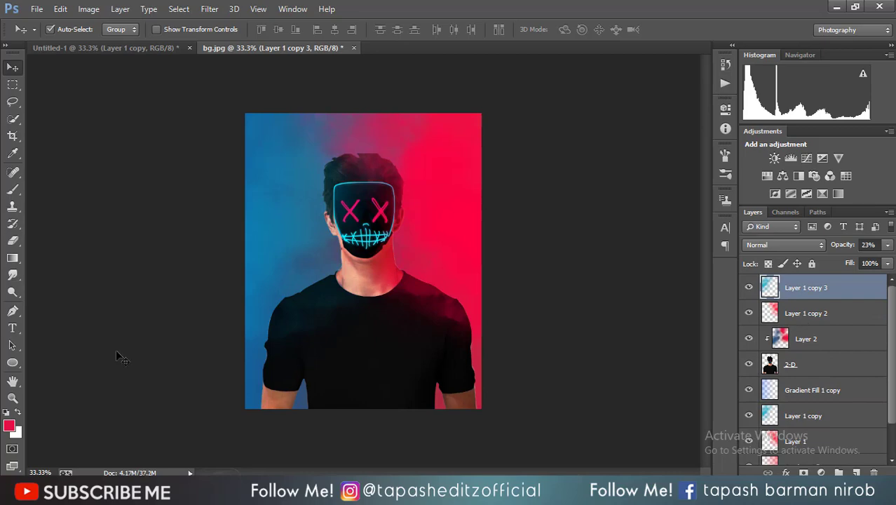
Step: Apply a Gaussian Blur of radius 89.2 to the cyan Layer 1 copy 3
click(210, 9)
mouse_move(216, 155)
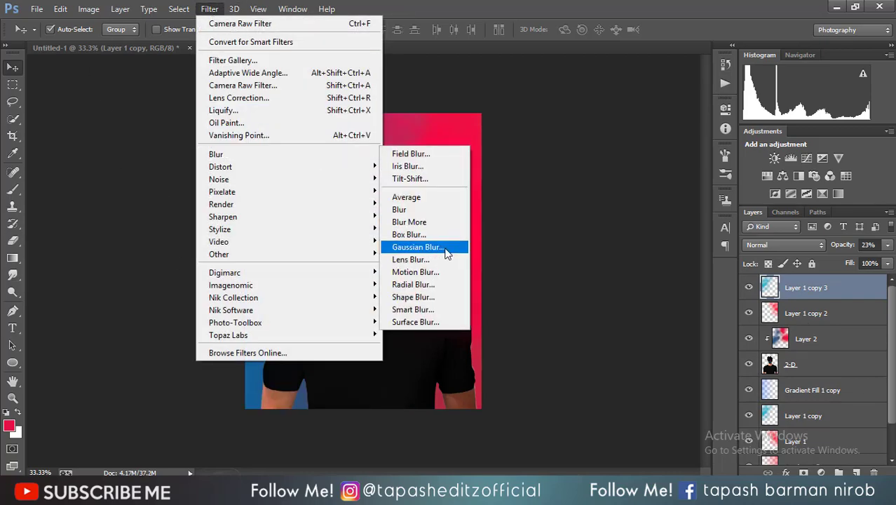
click(446, 253)
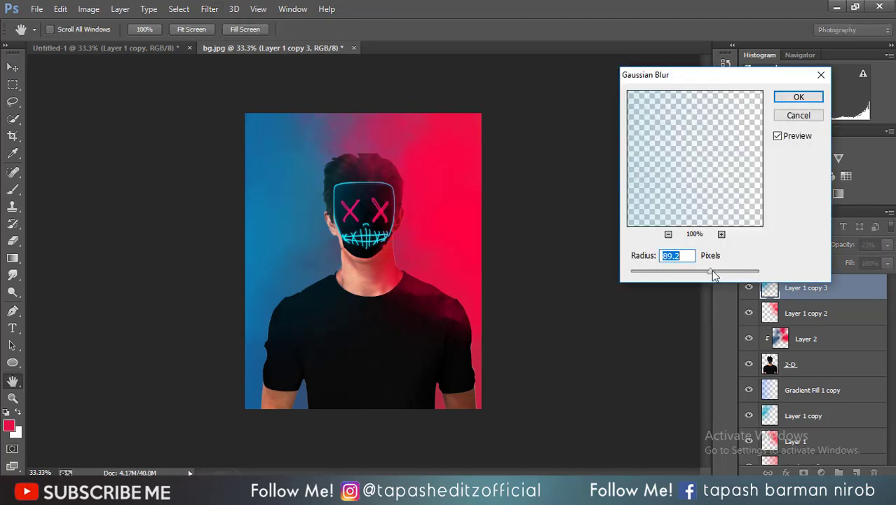
click(806, 97)
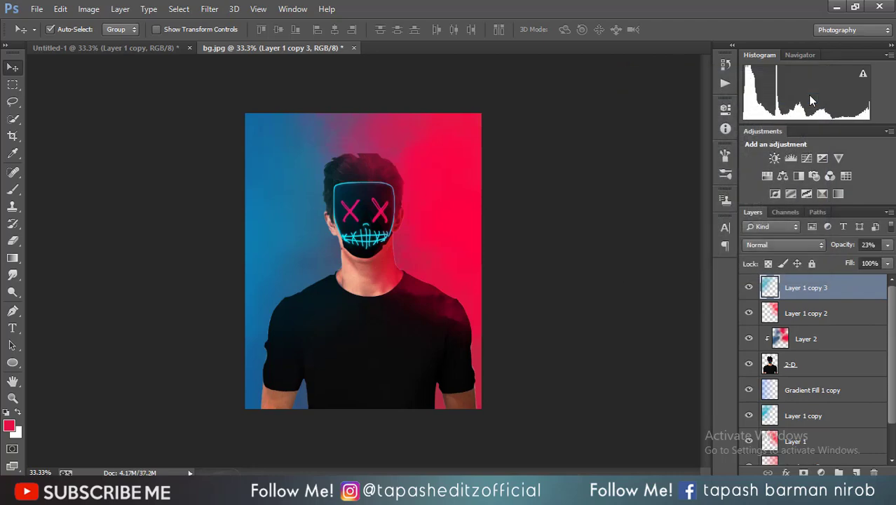
Step: Apply a light Gaussian Blur of about 3.8 px to the red Layer 1 copy 2
click(825, 311)
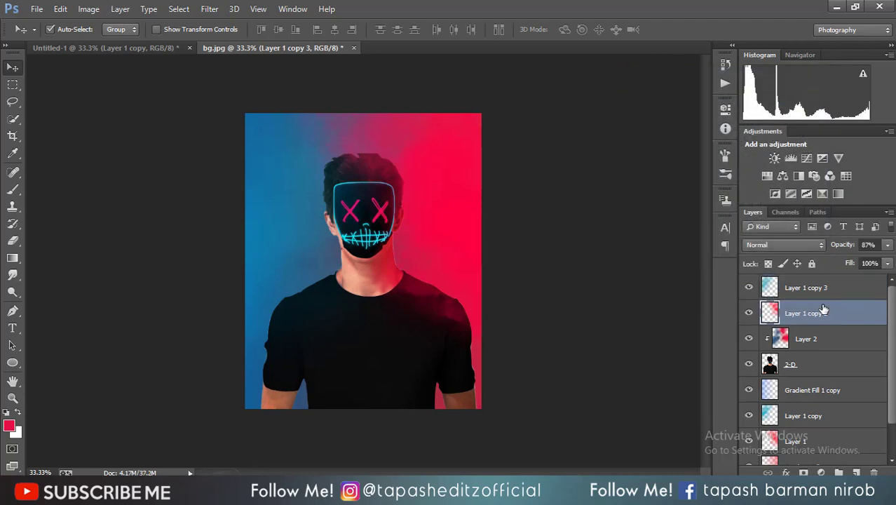
click(209, 9)
click(458, 250)
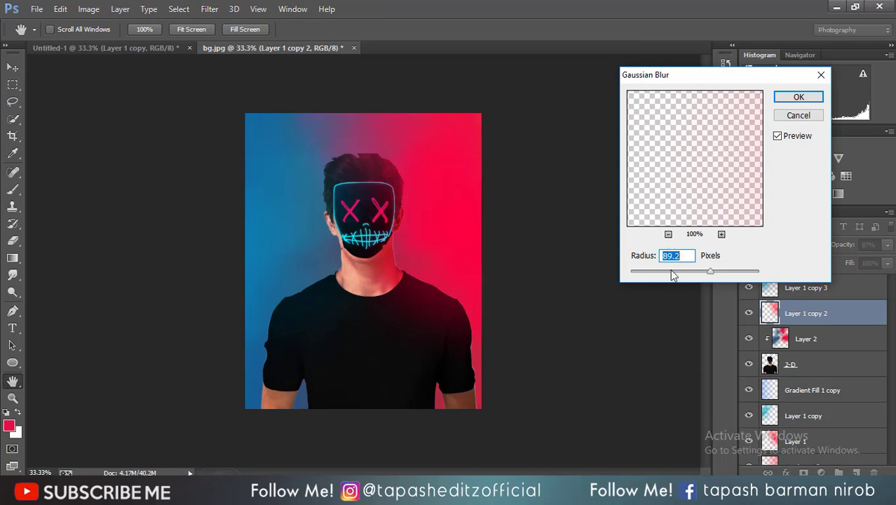
click(673, 272)
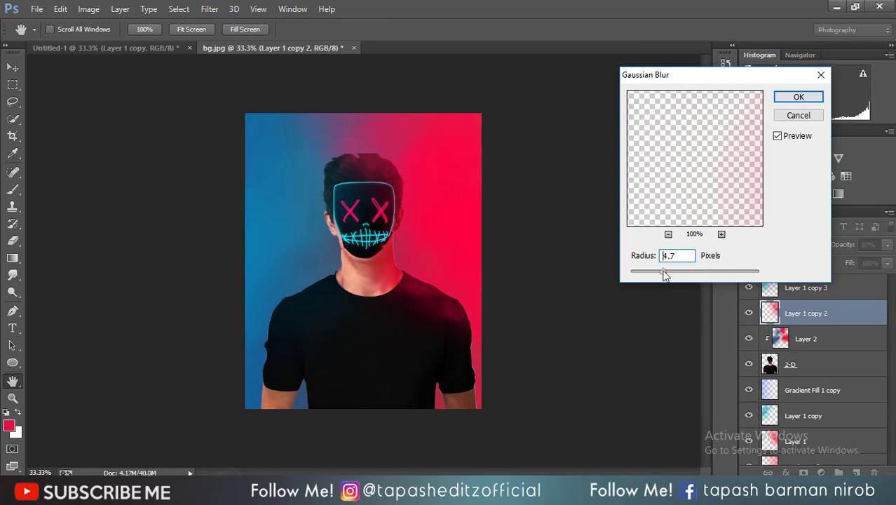
drag(665, 274, 696, 274)
click(657, 271)
click(795, 96)
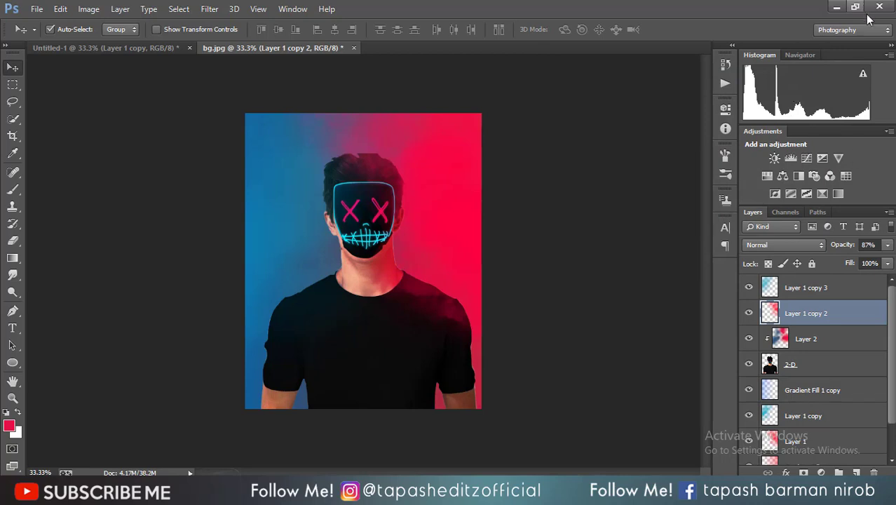
Step: Duplicate the cyan glow Layer 1 copy 3 into Layer 1 copy 4 and shift it down over the shirt
click(749, 287)
key(ctrl+j)
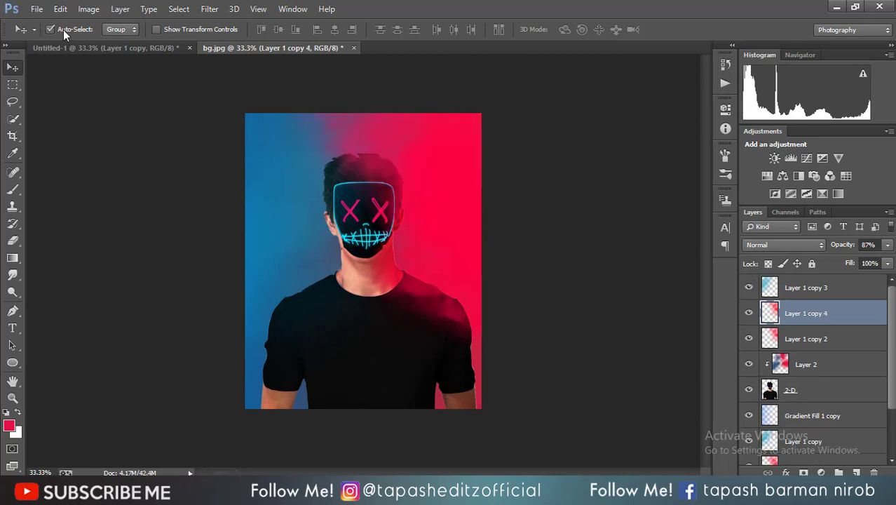
key(ctrl+z)
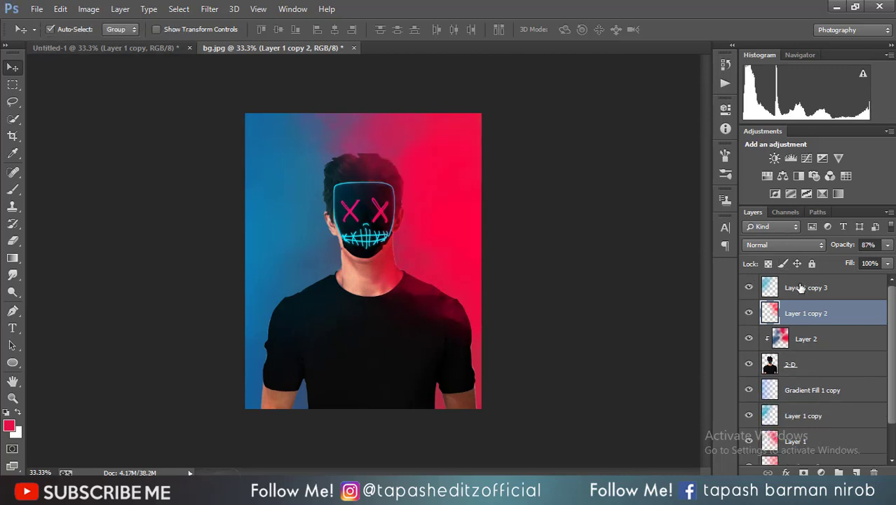
click(801, 289)
key(ctrl+j)
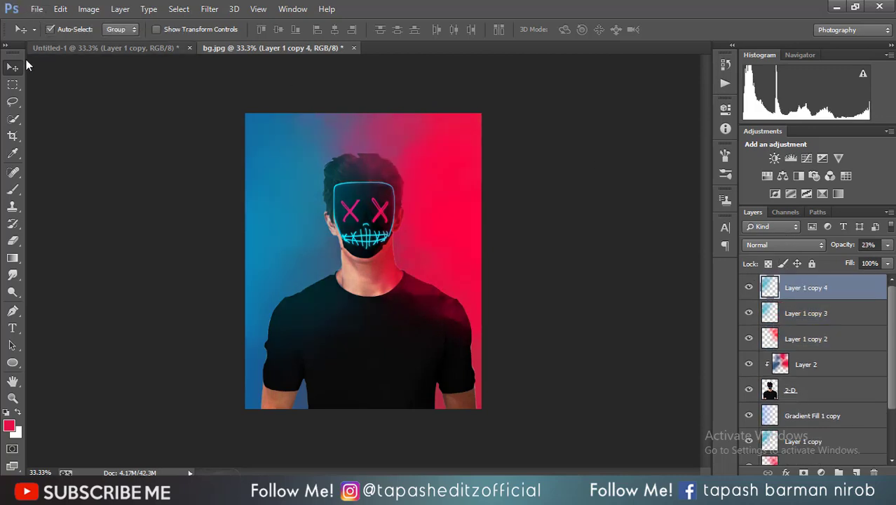
drag(314, 270, 313, 384)
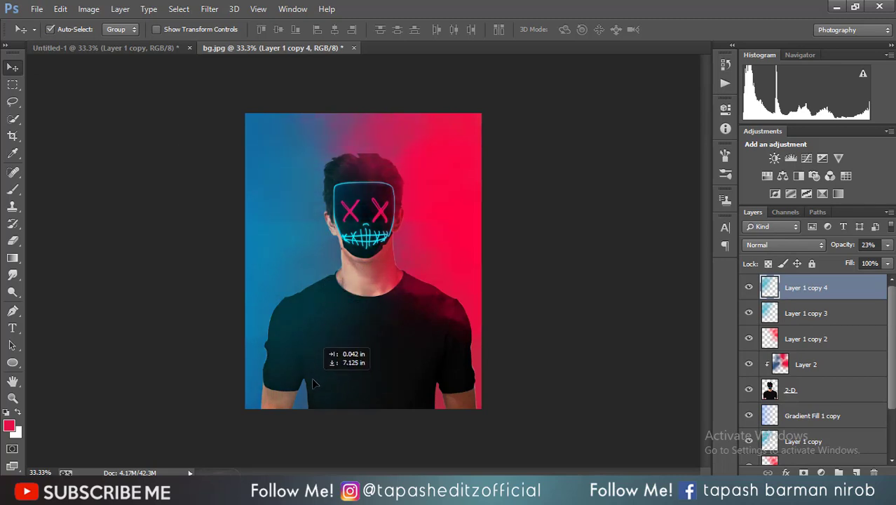
click(13, 240)
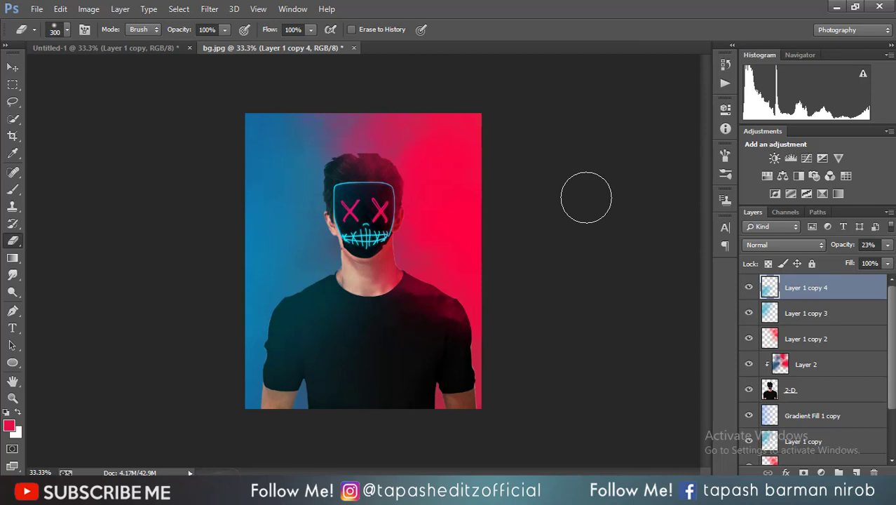
click(37, 9)
click(114, 234)
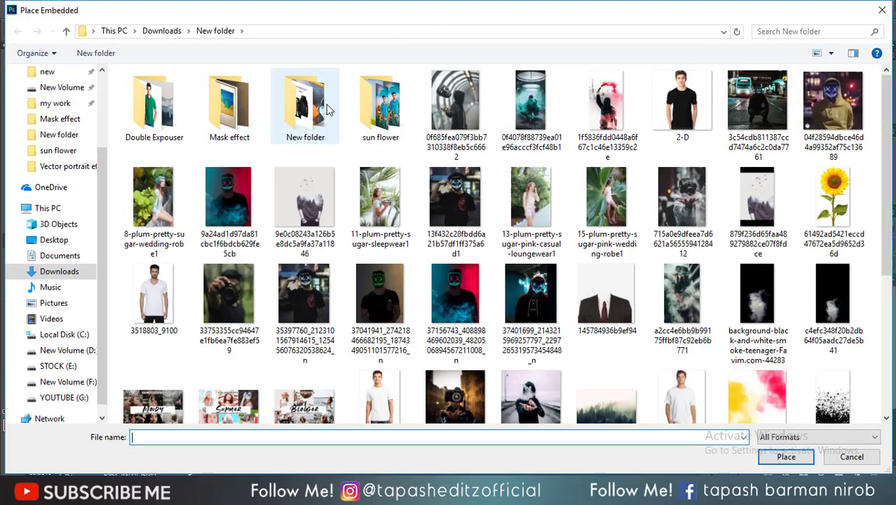
double_click(244, 105)
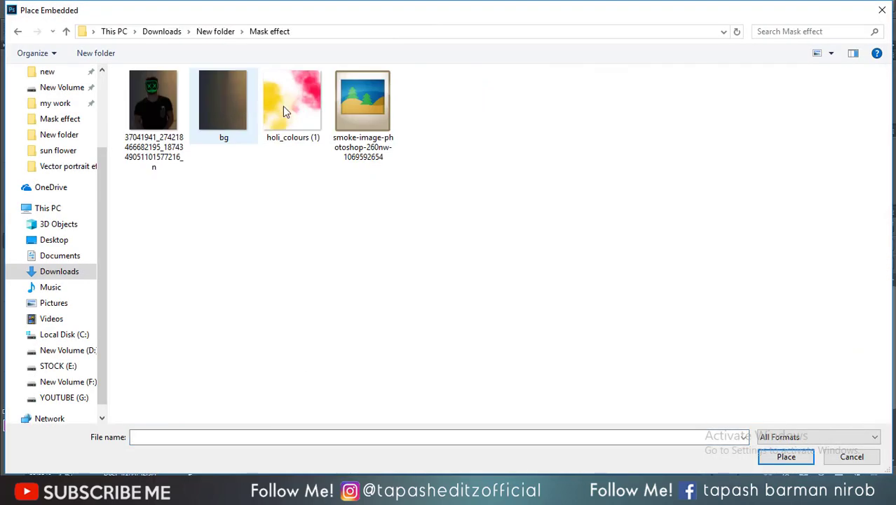
click(345, 118)
double_click(344, 117)
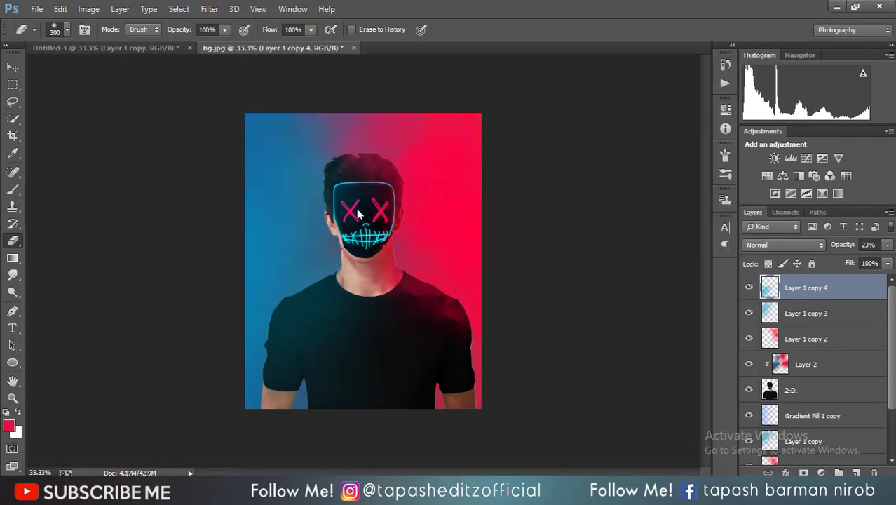
click(433, 195)
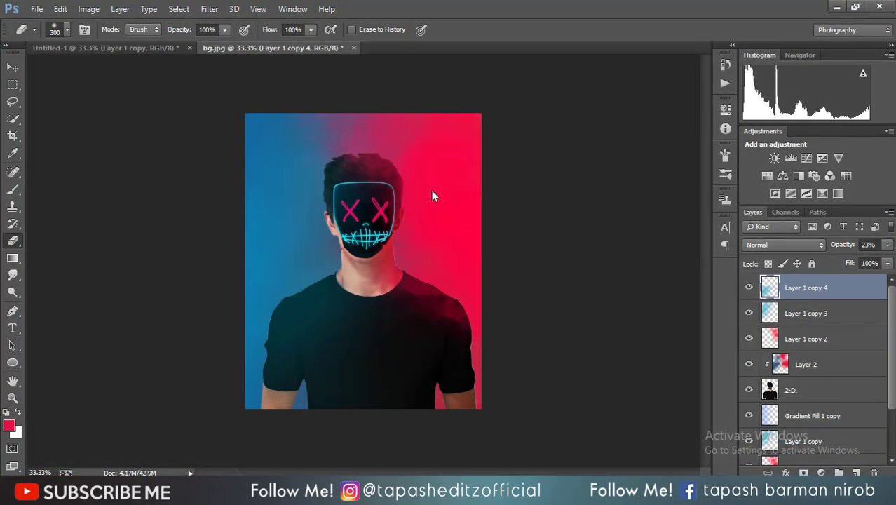
click(36, 10)
click(113, 234)
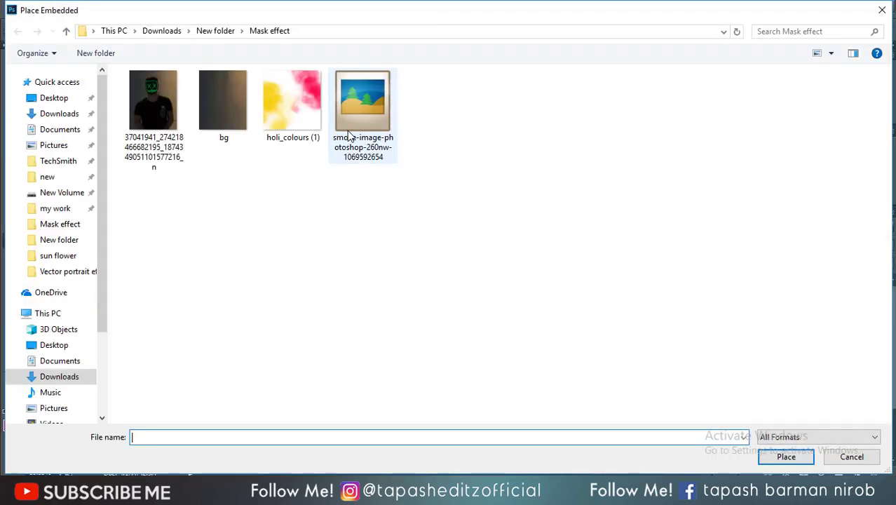
click(361, 113)
right_click(351, 129)
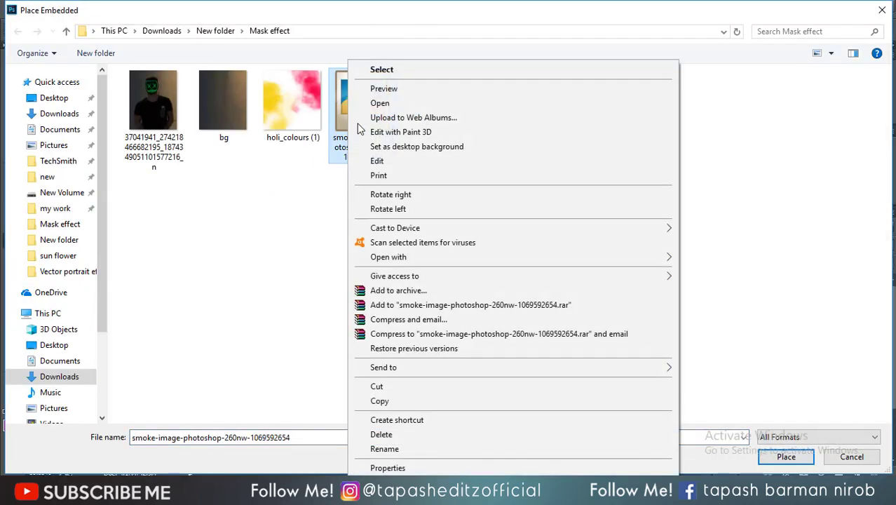
click(362, 91)
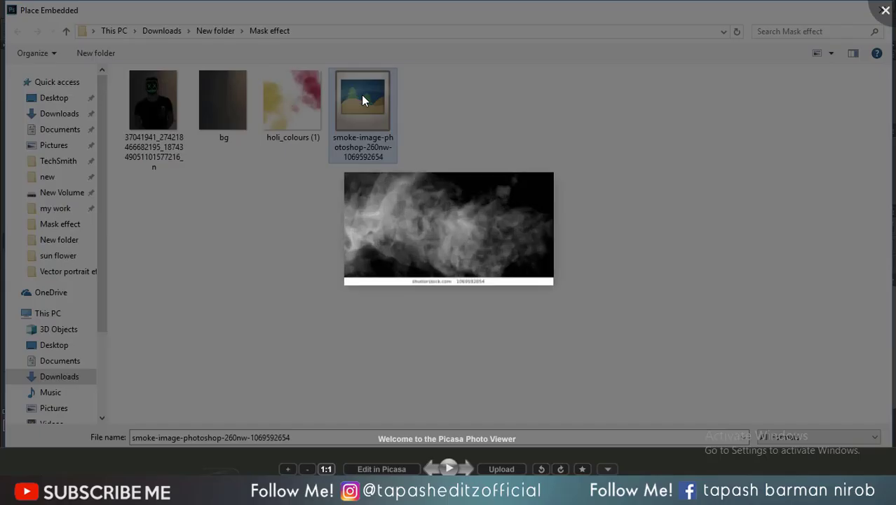
right_click(393, 204)
click(376, 212)
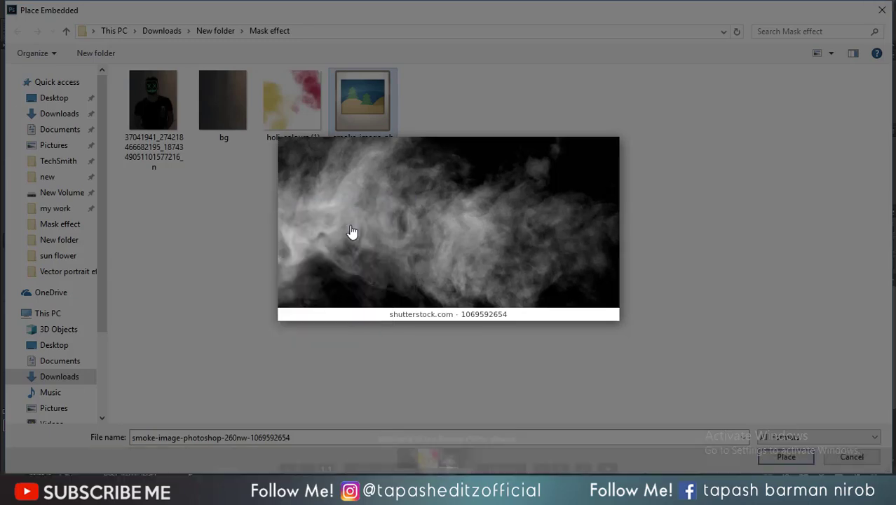
right_click(352, 232)
click(343, 232)
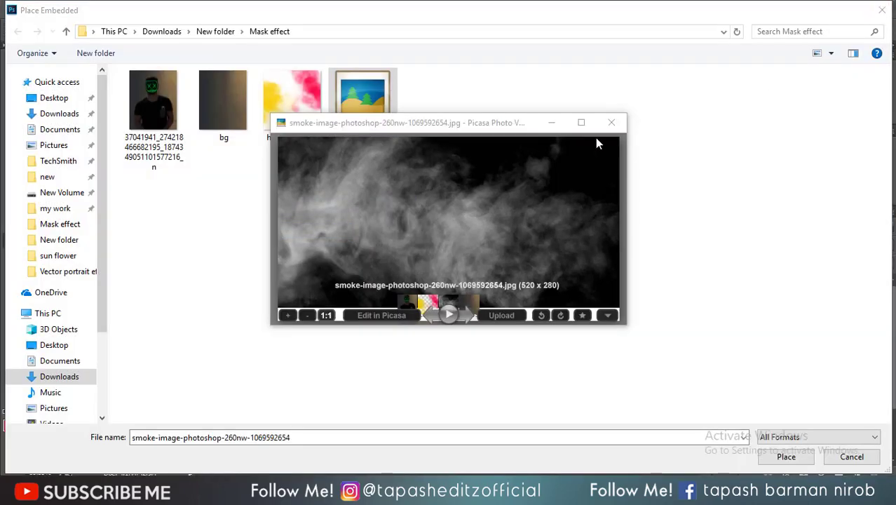
click(611, 122)
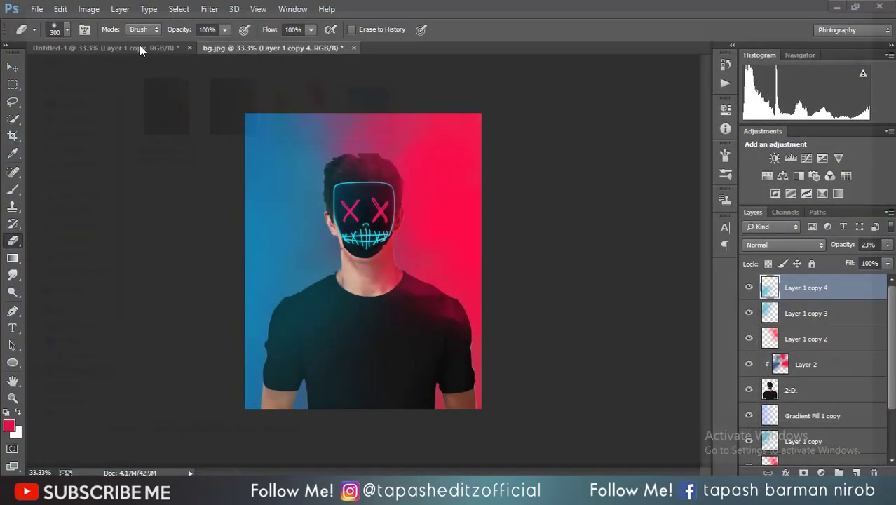
Step: Paste the smoke image as a new layer set to Screen blending
click(882, 9)
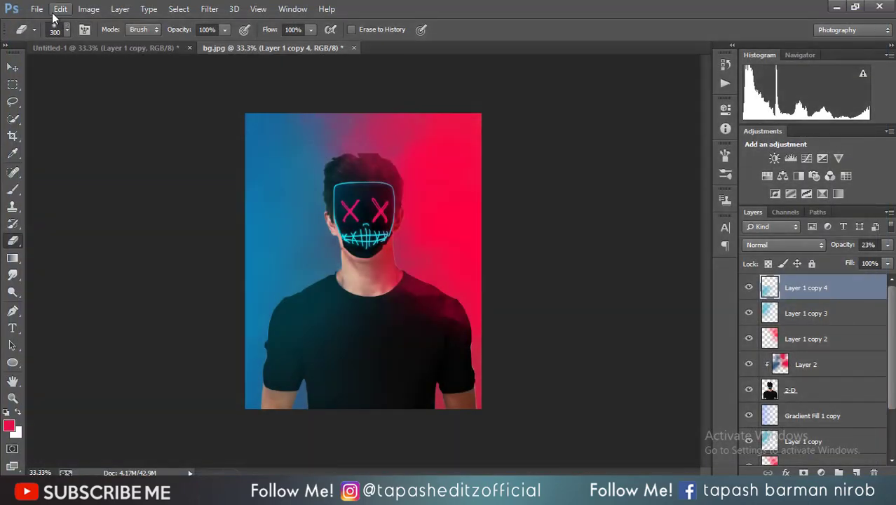
click(60, 8)
click(91, 105)
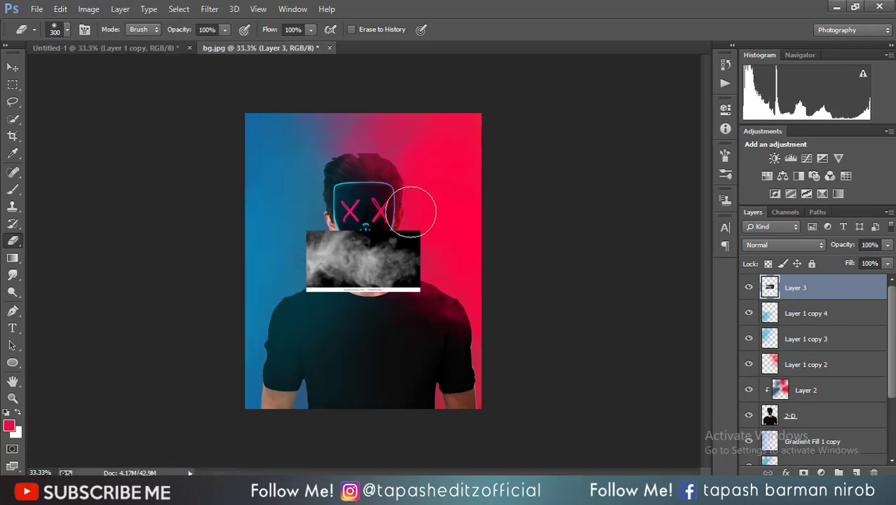
click(782, 245)
click(751, 114)
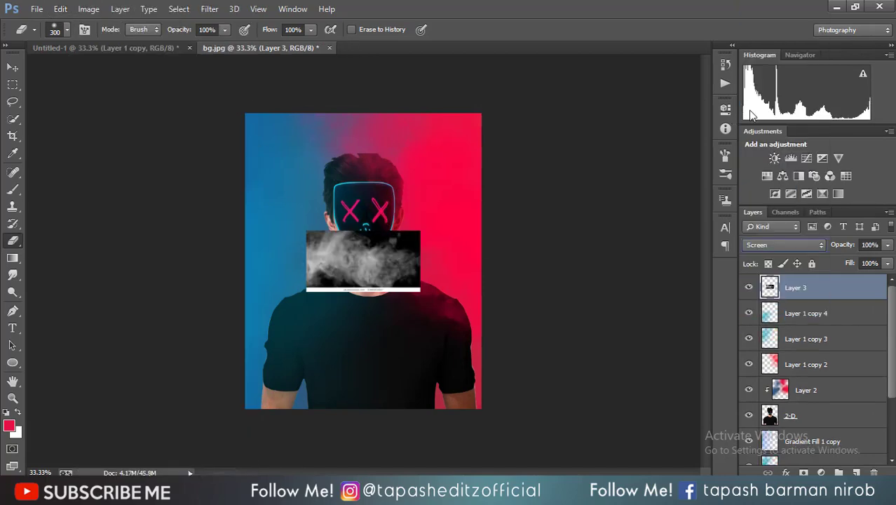
Step: Enlarge, stretch and rotate the smoke to about 18.76° over the shirt, then shift it up-left
click(12, 68)
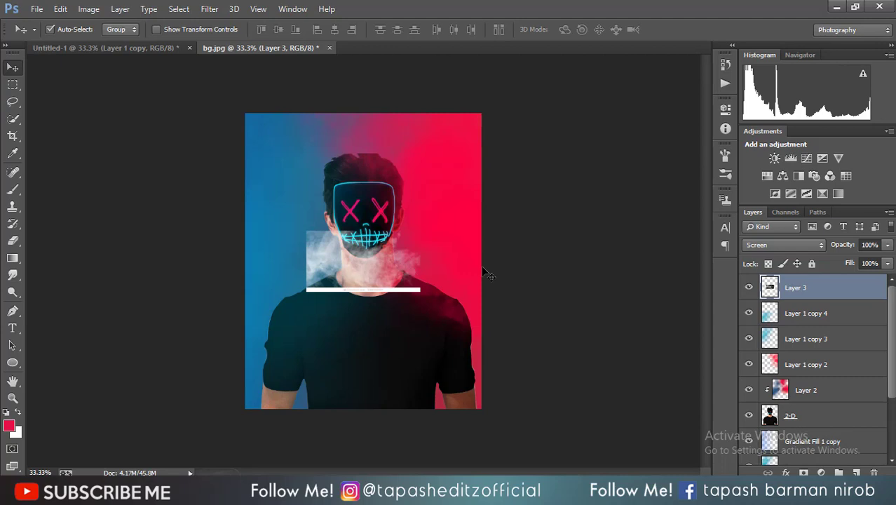
click(156, 30)
drag(421, 292, 486, 350)
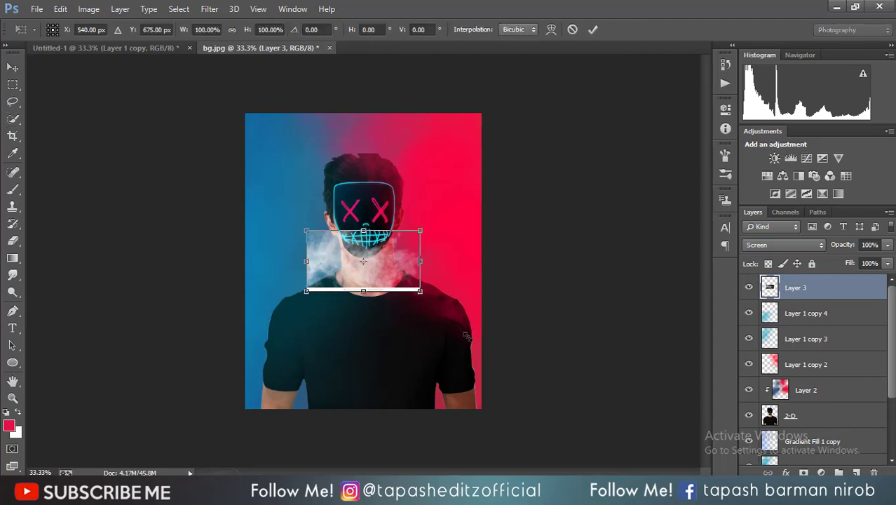
drag(420, 266, 373, 377)
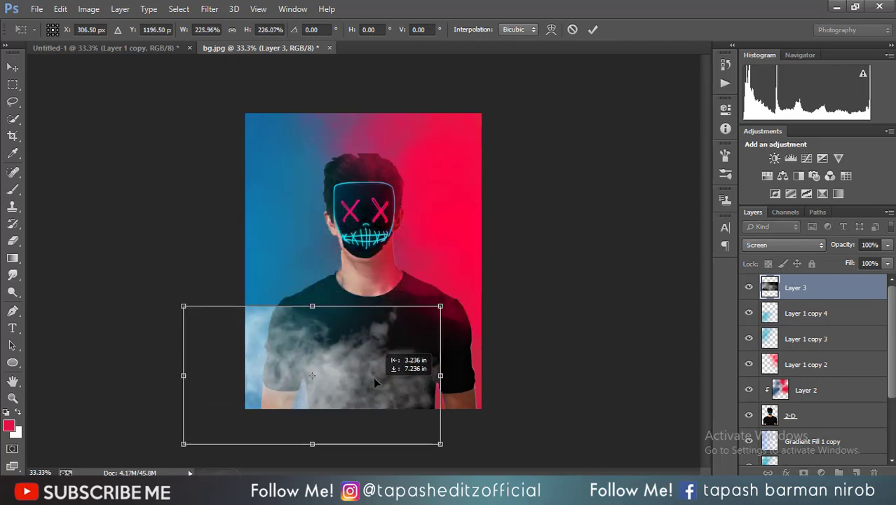
drag(335, 259, 390, 286)
drag(337, 361, 338, 330)
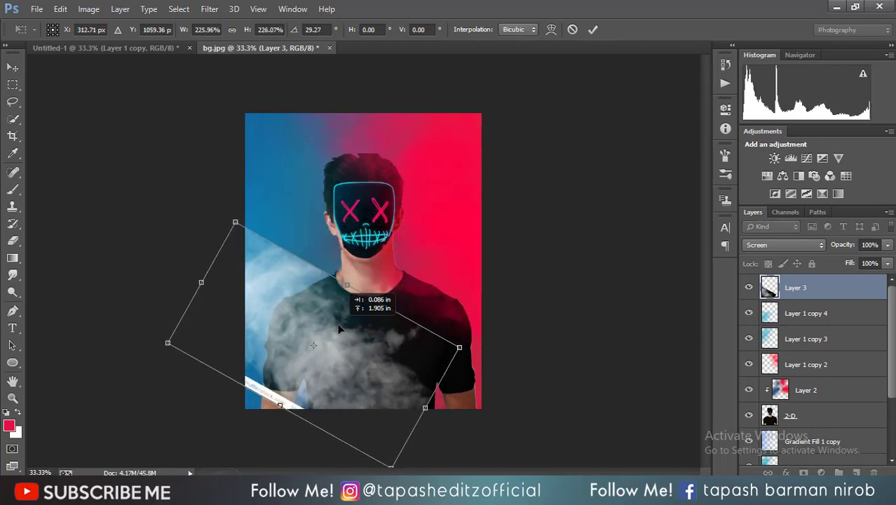
drag(273, 417, 269, 449)
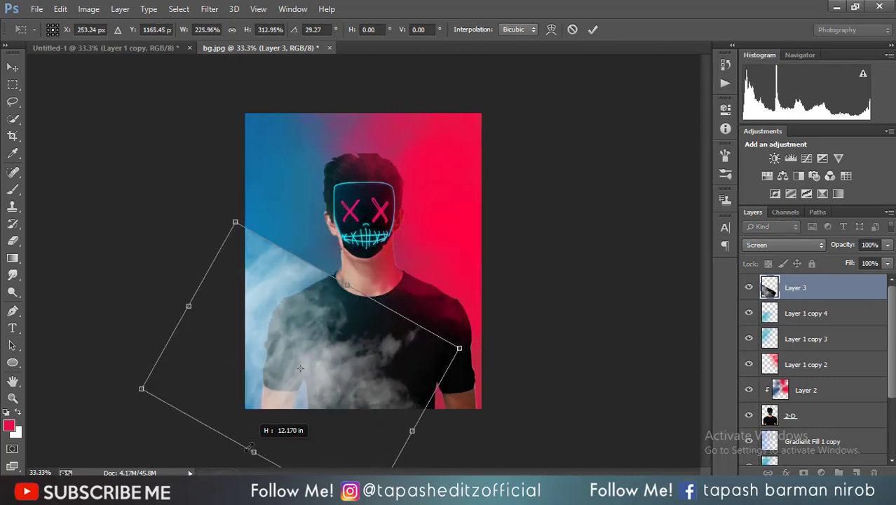
mouse_move(463, 350)
mouse_down()
mouse_move(455, 321)
mouse_move(526, 329)
mouse_up()
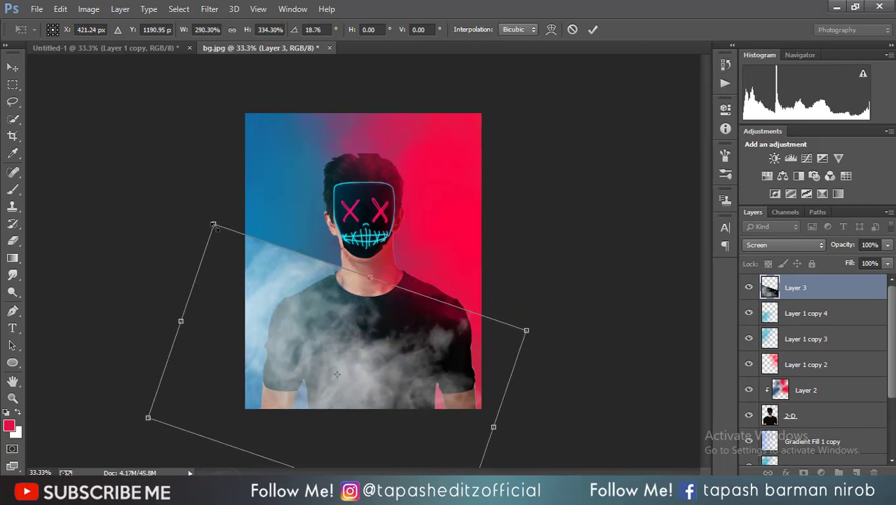
drag(214, 226, 197, 243)
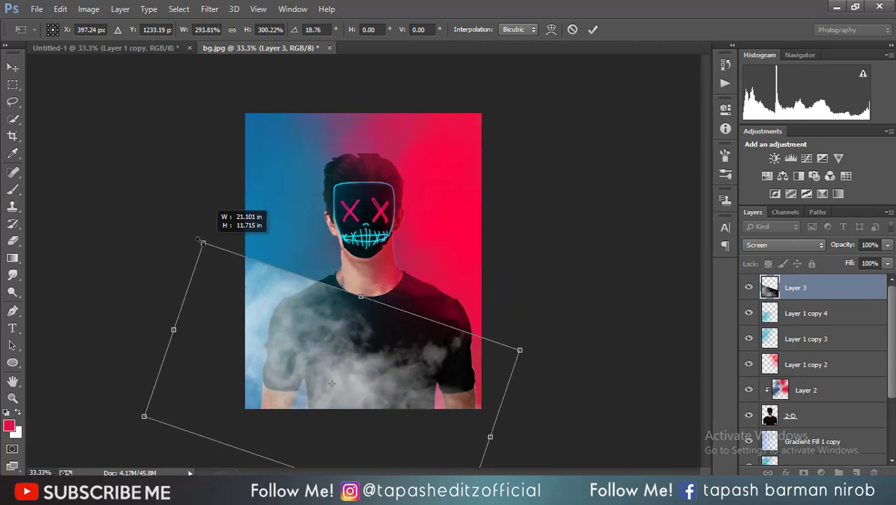
click(590, 31)
drag(365, 362, 339, 317)
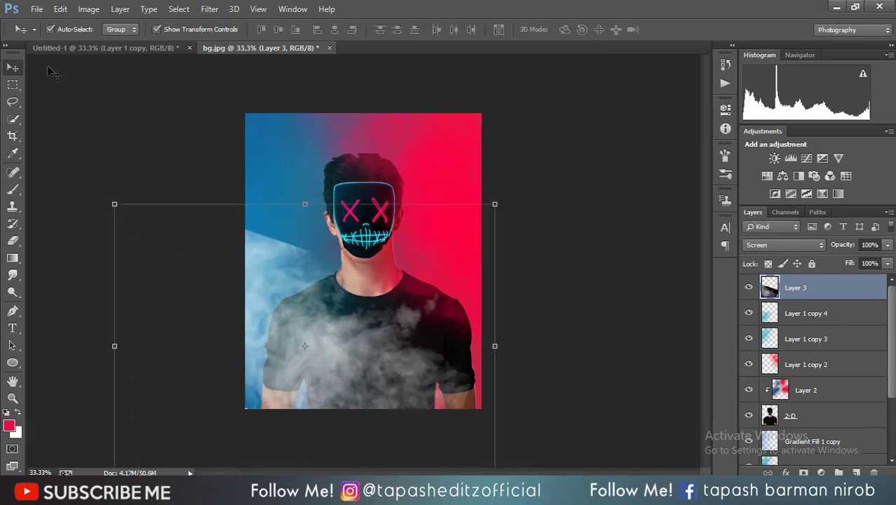
Step: Apply Levels to the smoke with black input 42 and midtone 0.57
click(88, 9)
mouse_move(111, 43)
click(245, 55)
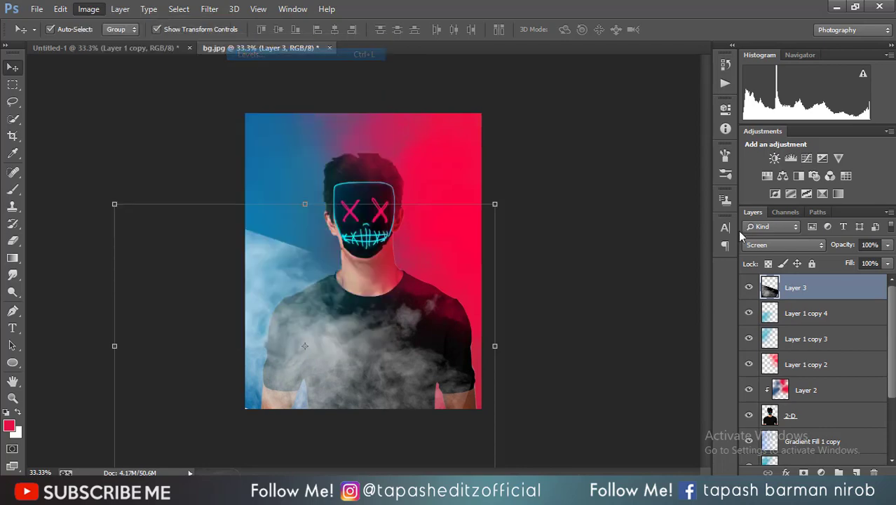
mouse_move(693, 232)
mouse_down()
mouse_move(710, 233)
mouse_move(643, 234)
mouse_move(704, 241)
mouse_move(720, 233)
mouse_move(712, 233)
mouse_up()
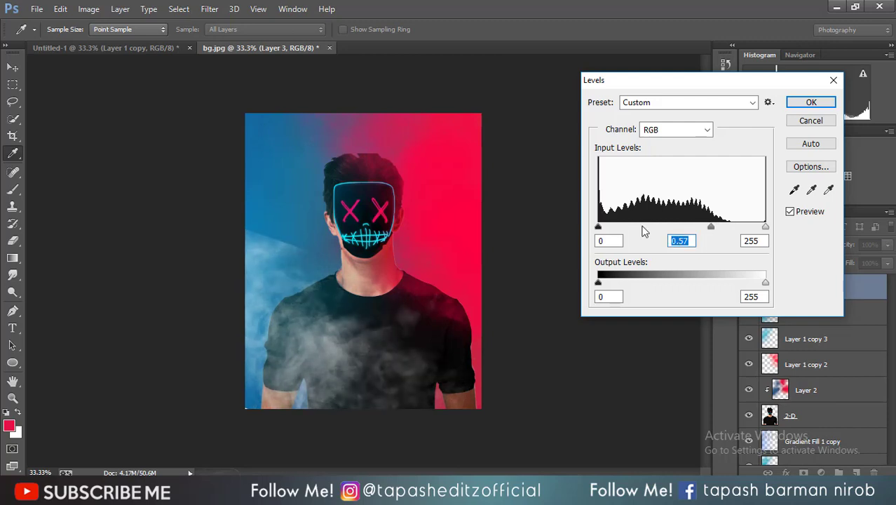
drag(603, 232, 627, 235)
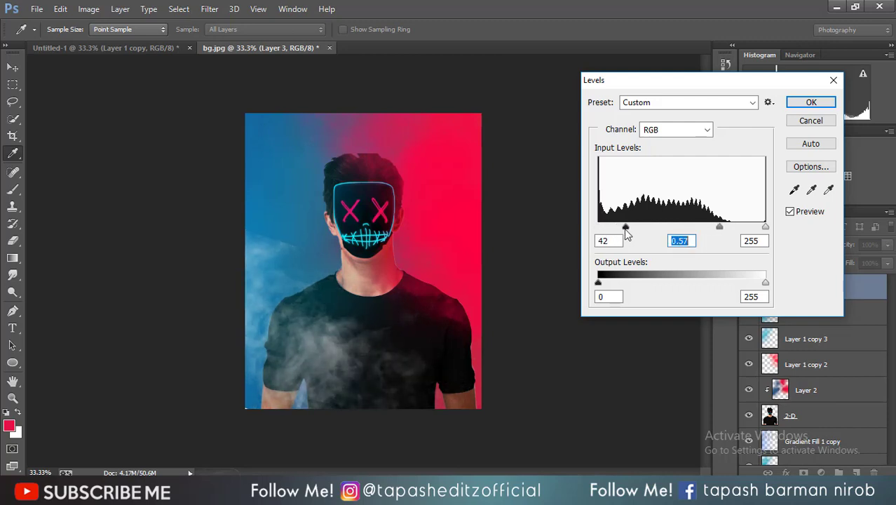
click(803, 105)
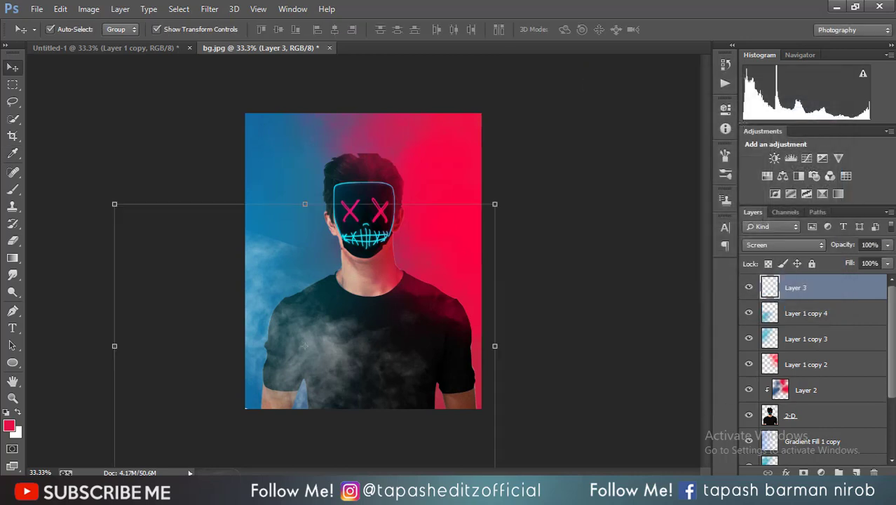
Step: Nudge the smoke layer slightly lower on the poster
click(12, 239)
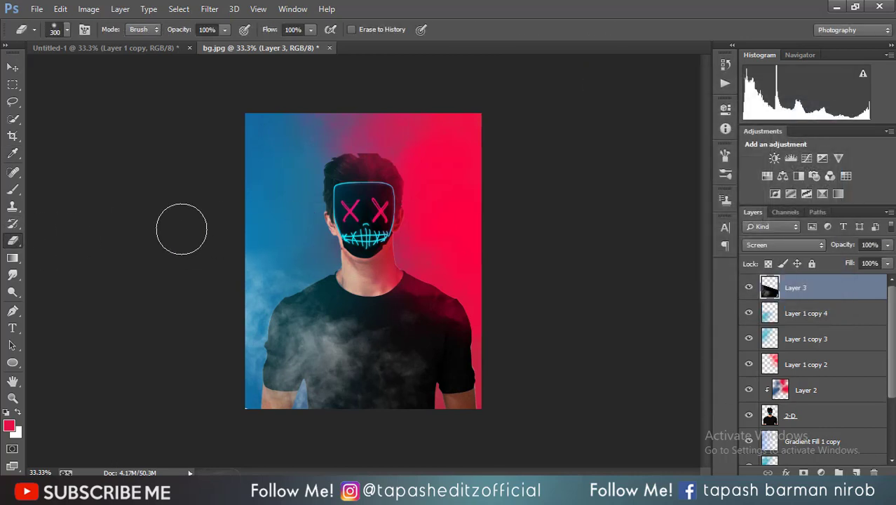
click(12, 67)
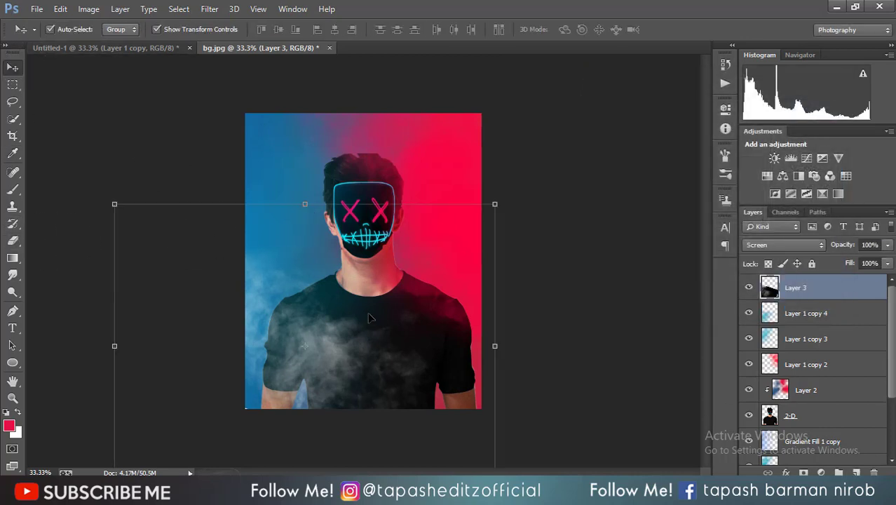
drag(392, 332, 389, 344)
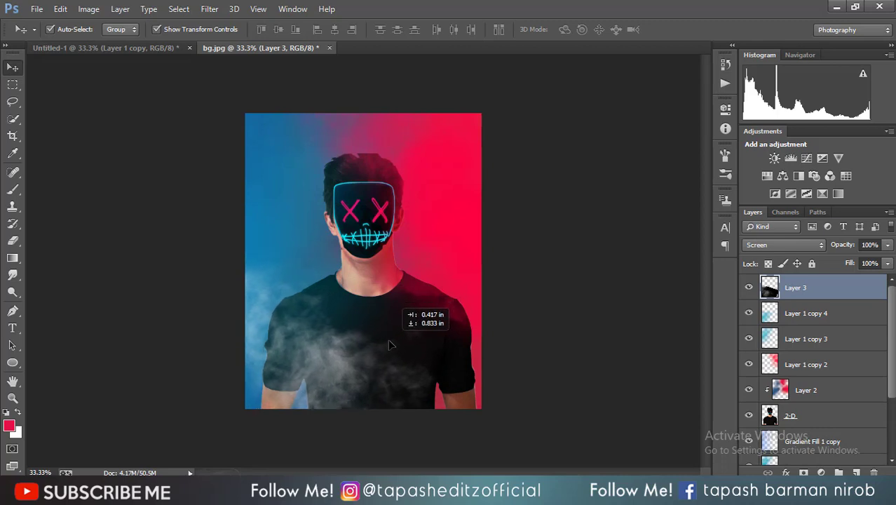
Step: Duplicate the smoke at 57% opacity, move it over the lower shirt and rotate it about -22.88°
click(157, 30)
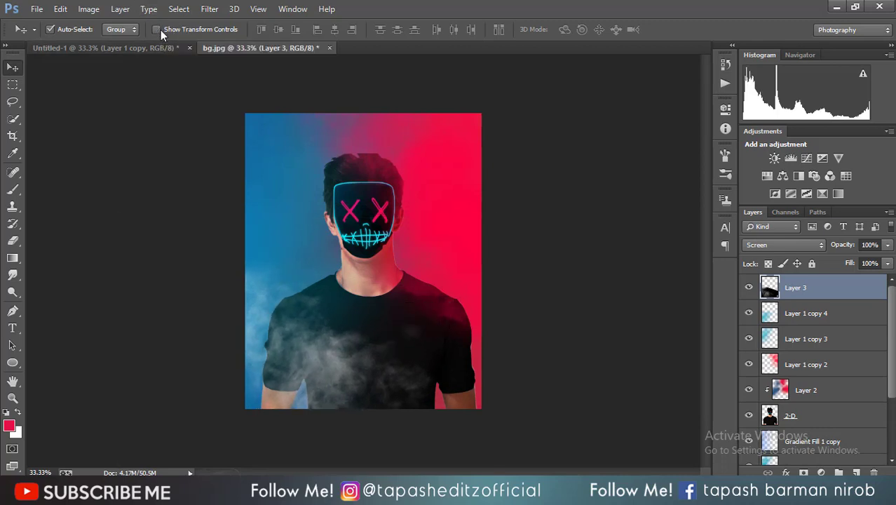
key(ctrl+j)
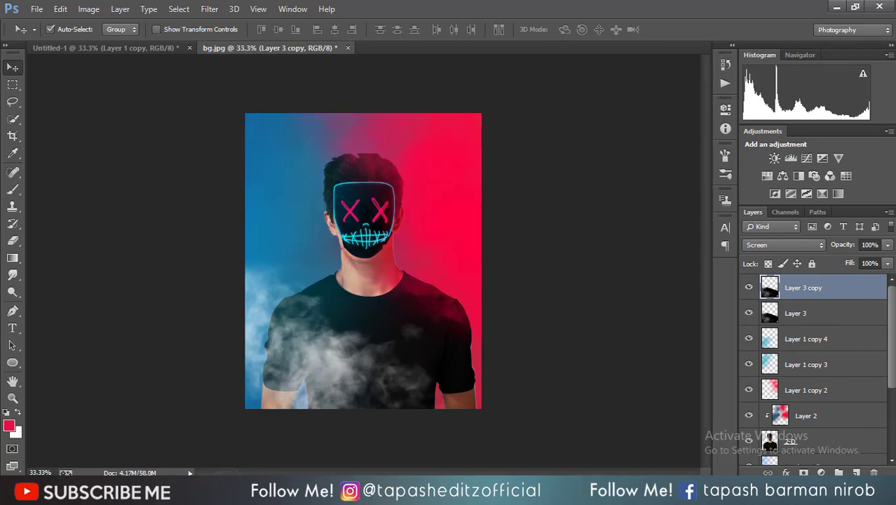
drag(889, 249, 861, 255)
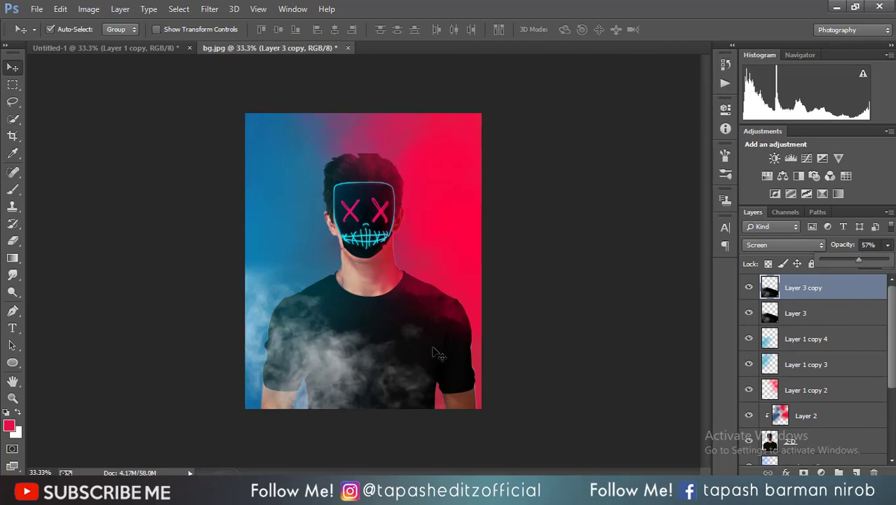
drag(357, 336, 420, 406)
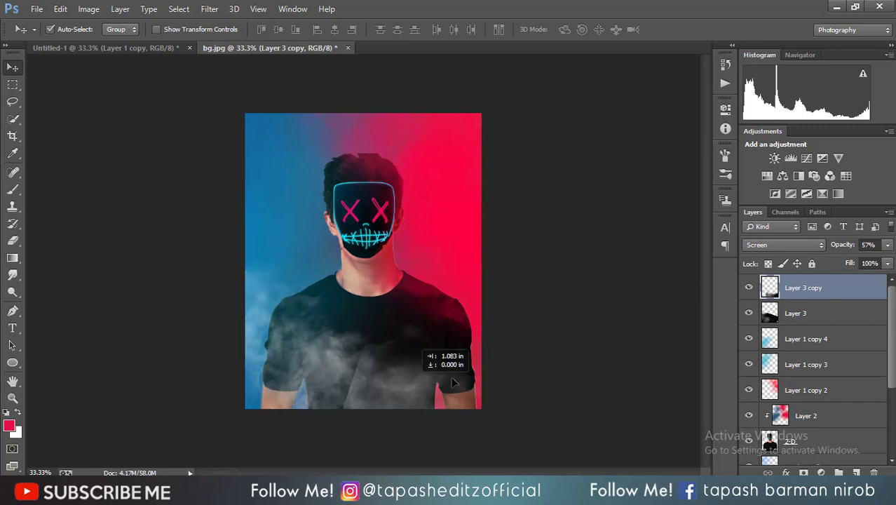
mouse_move(420, 407)
mouse_down()
mouse_move(458, 363)
mouse_move(459, 378)
mouse_up()
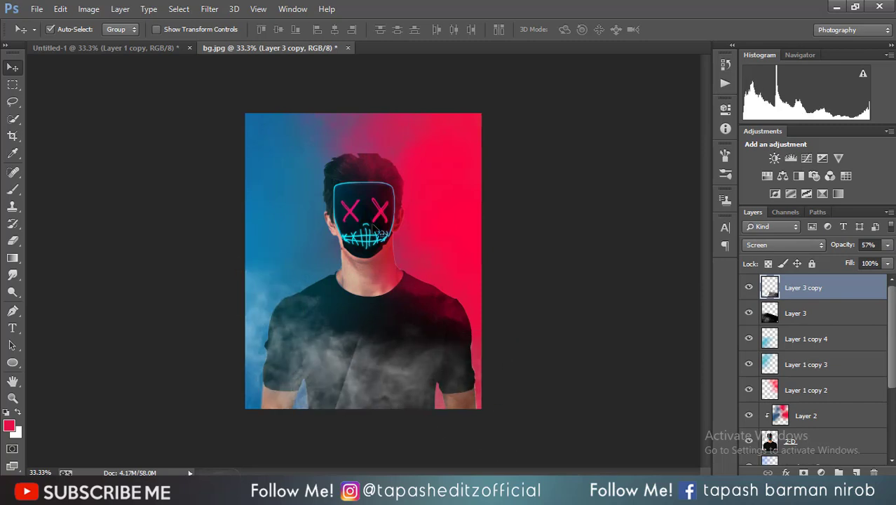
click(157, 30)
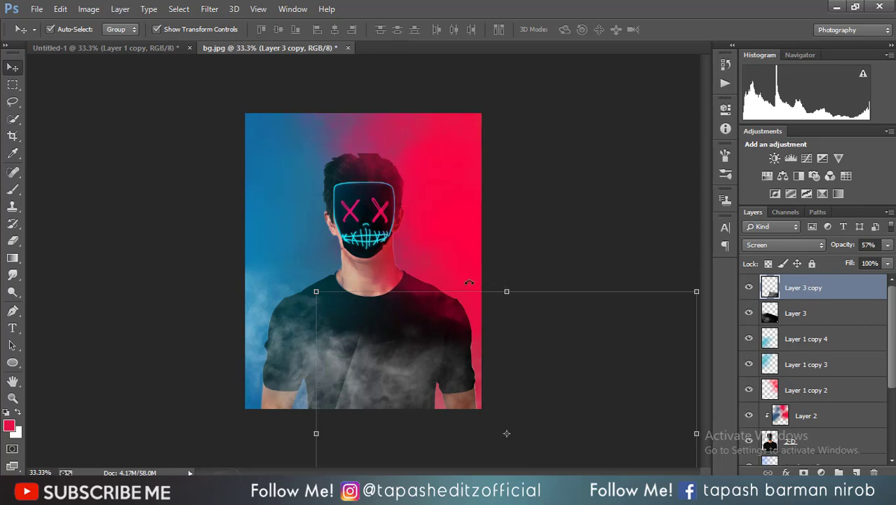
mouse_move(470, 282)
mouse_down()
mouse_move(440, 346)
mouse_move(413, 329)
mouse_up()
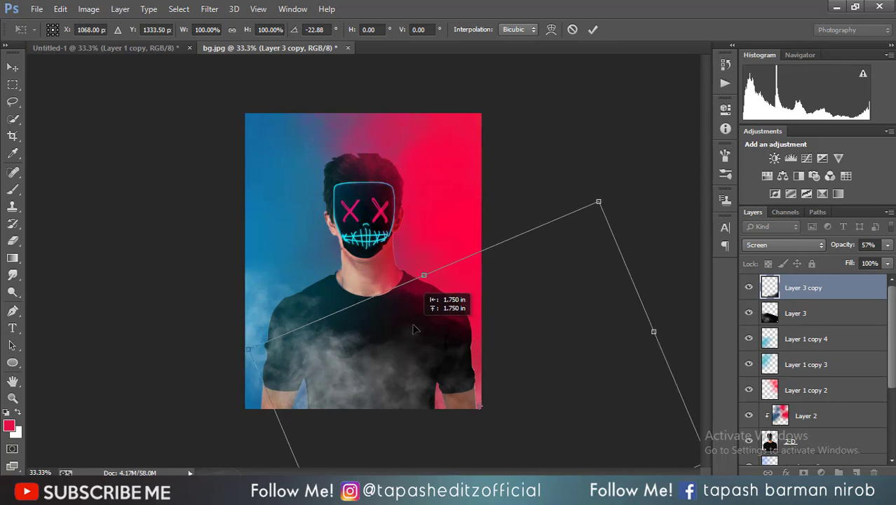
key(Return)
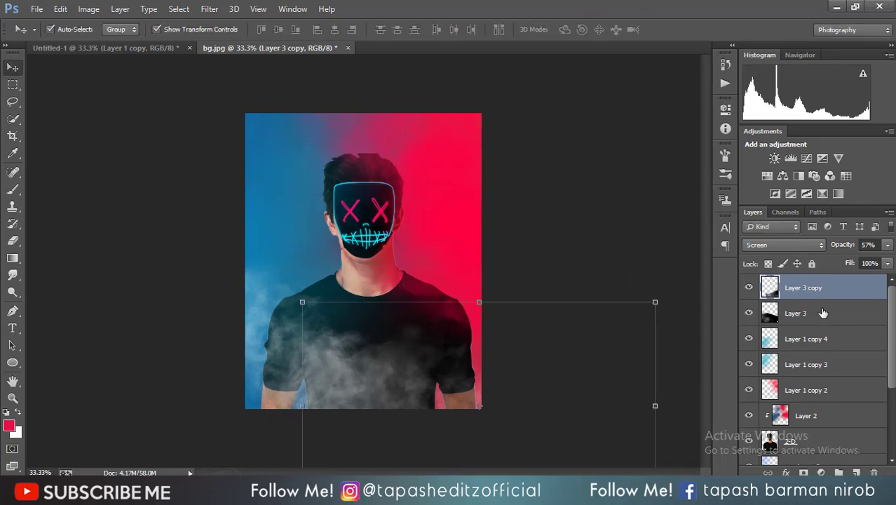
Step: Merge the smoke copy with Layer 3 and set the merged layer to Screen
shift+click(814, 313)
right_click(814, 313)
click(594, 376)
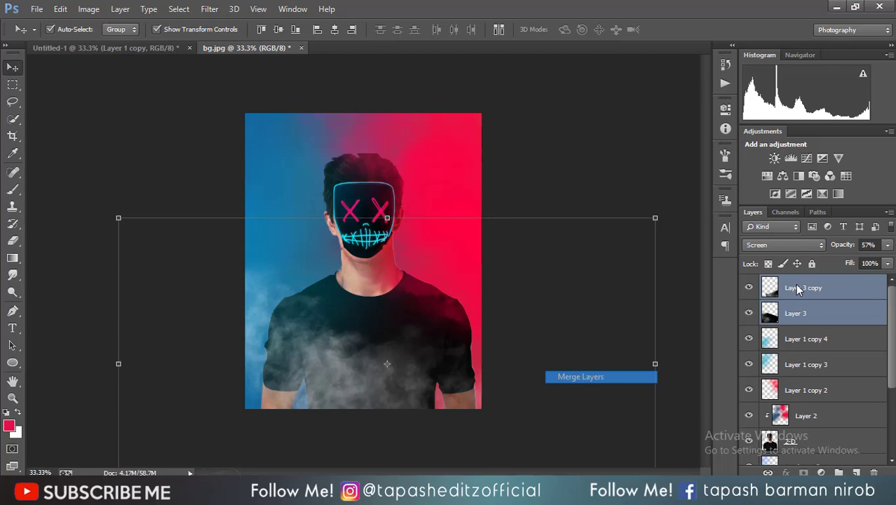
click(784, 245)
click(775, 110)
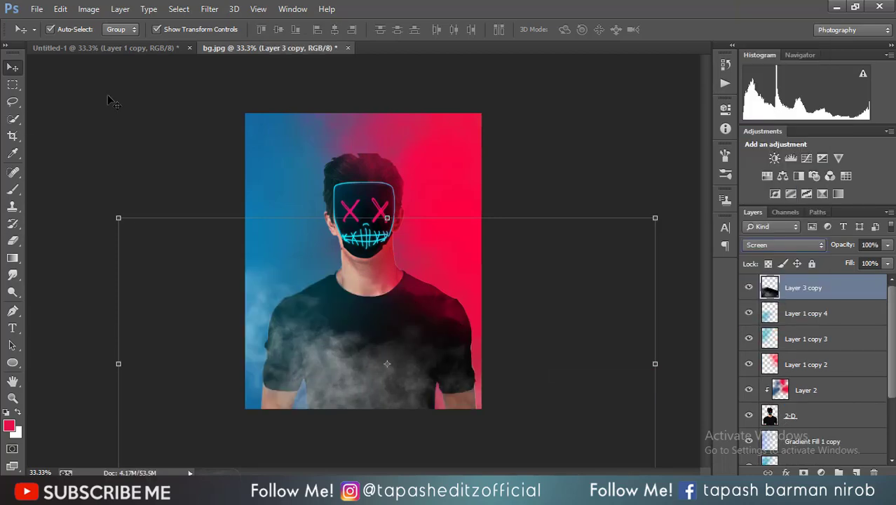
Step: Colorize the merged smoke via Hue/Saturation at Hue 196, Saturation 54, and hide transform controls
click(89, 10)
click(266, 110)
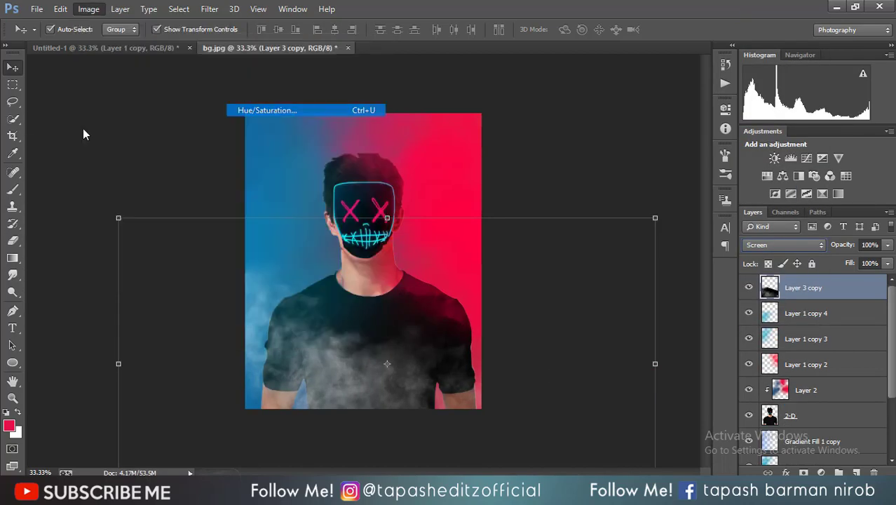
click(859, 238)
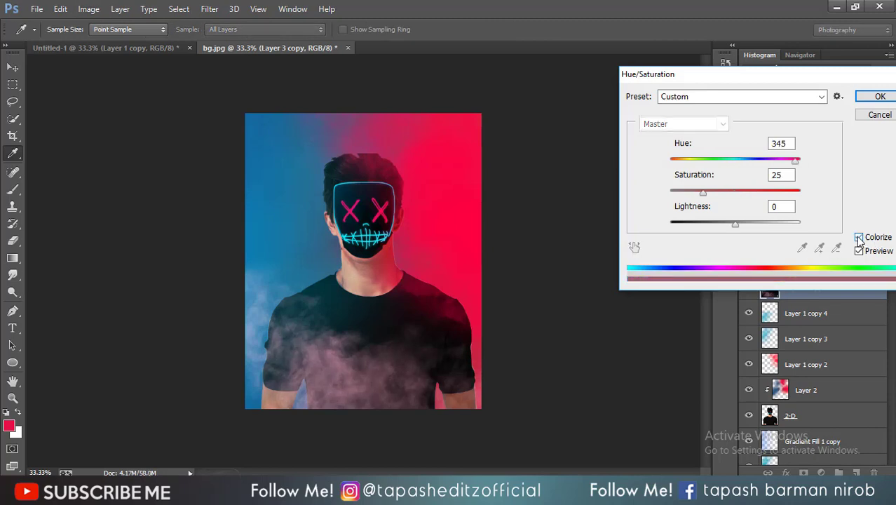
drag(711, 192, 740, 193)
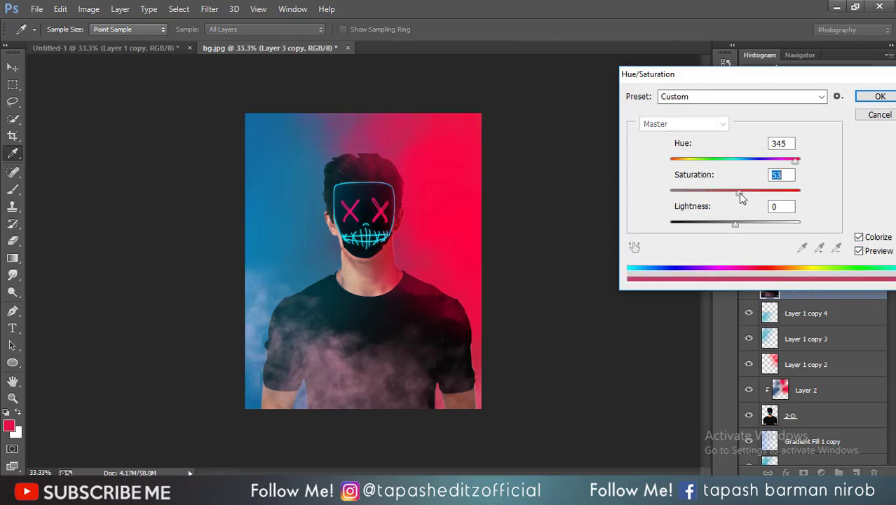
mouse_move(795, 160)
mouse_down()
mouse_move(752, 161)
mouse_move(743, 171)
mouse_up()
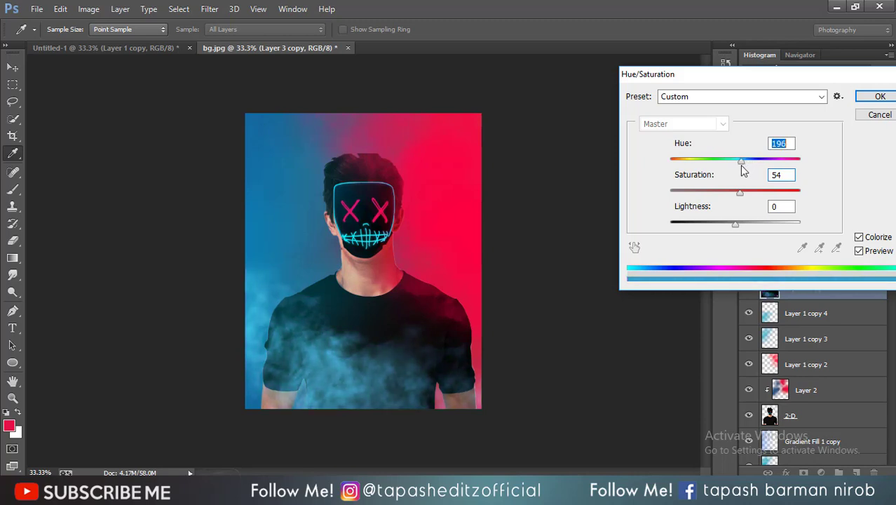
click(880, 96)
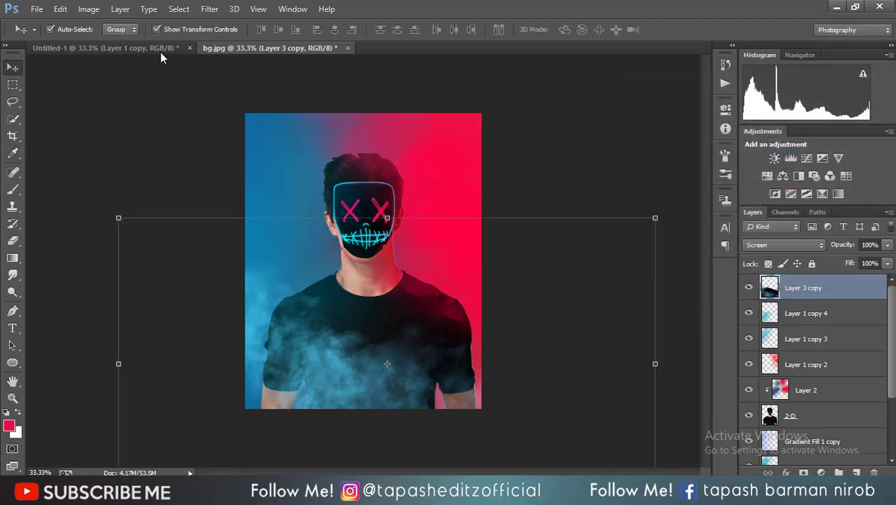
click(163, 30)
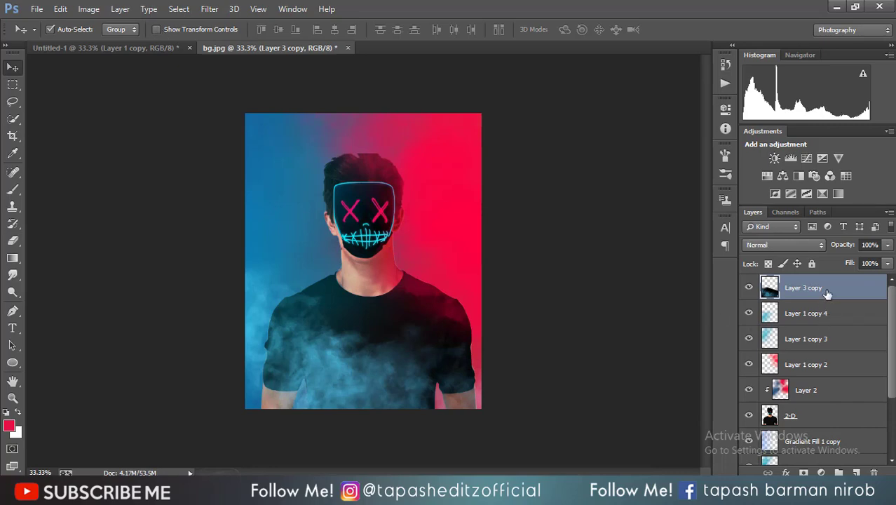
Step: Stamp all visible layers into a new layer and open it in the Camera Raw filter
key(ctrl+shift+alt+e)
click(210, 8)
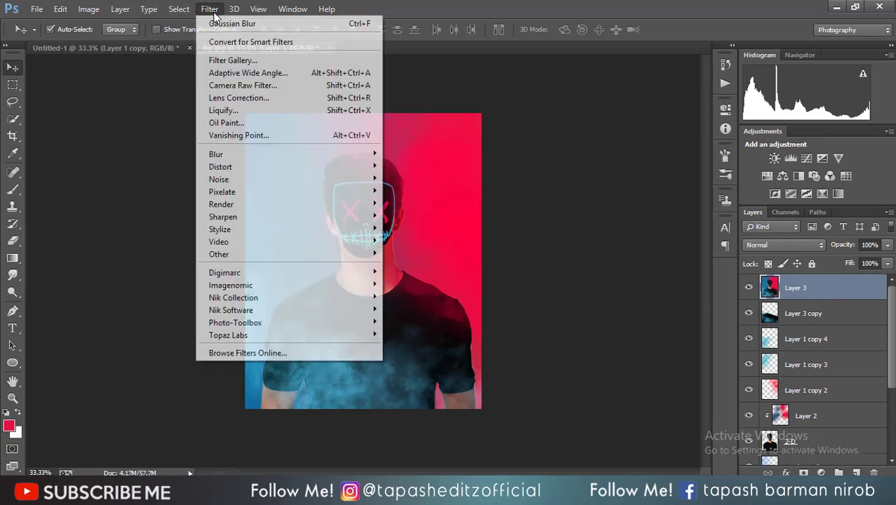
click(237, 83)
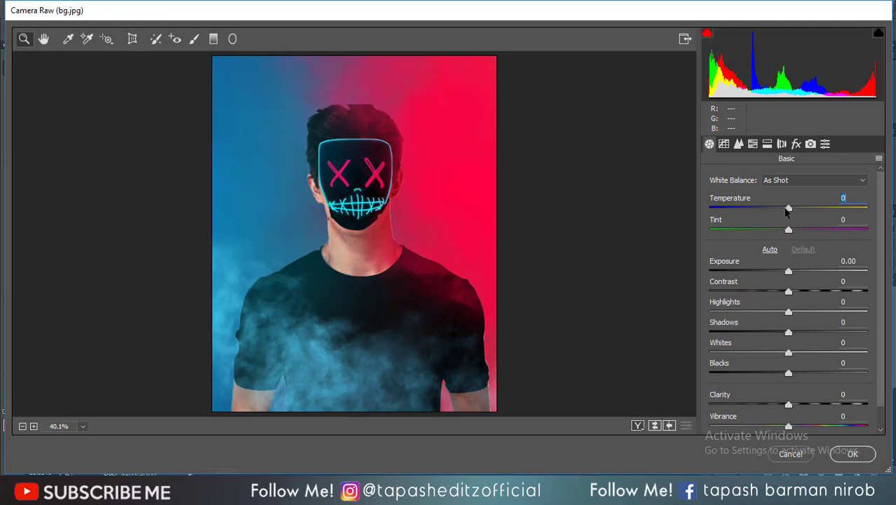
Step: Set Camera Raw Basic to Temperature -12, Contrast +36, Blacks -14, Vibrance +19, Saturation -11
mouse_move(786, 208)
mouse_down()
mouse_move(802, 231)
mouse_move(780, 231)
mouse_up()
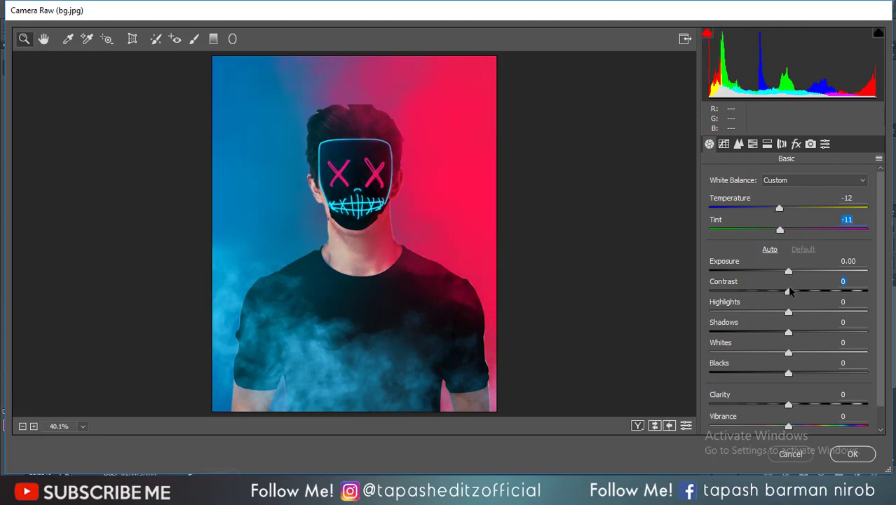
drag(788, 292, 820, 295)
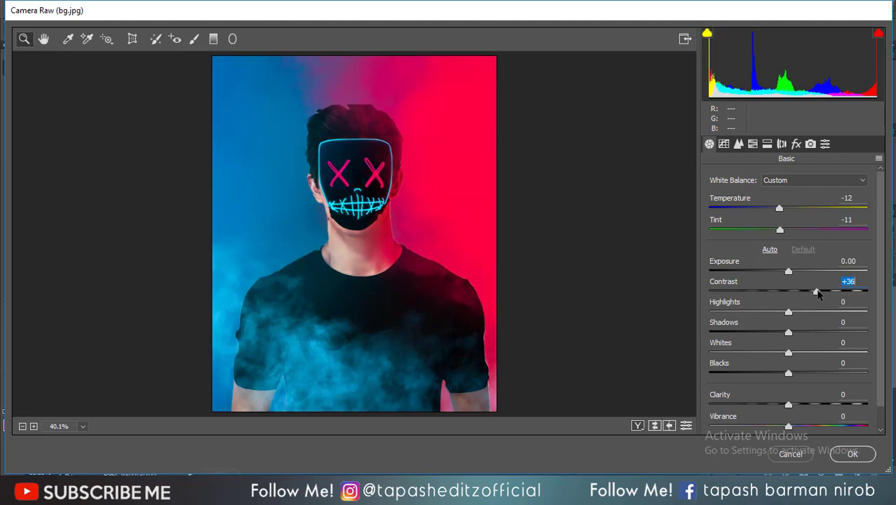
drag(788, 425, 829, 421)
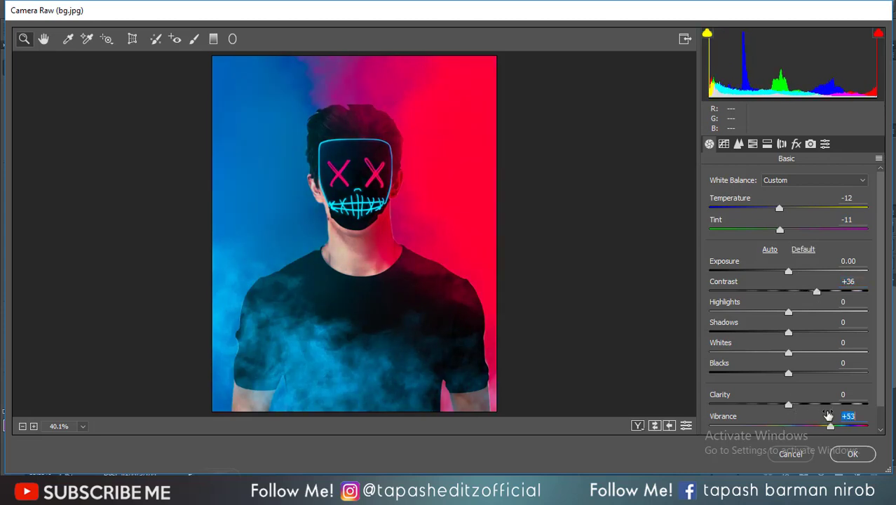
drag(787, 375, 777, 375)
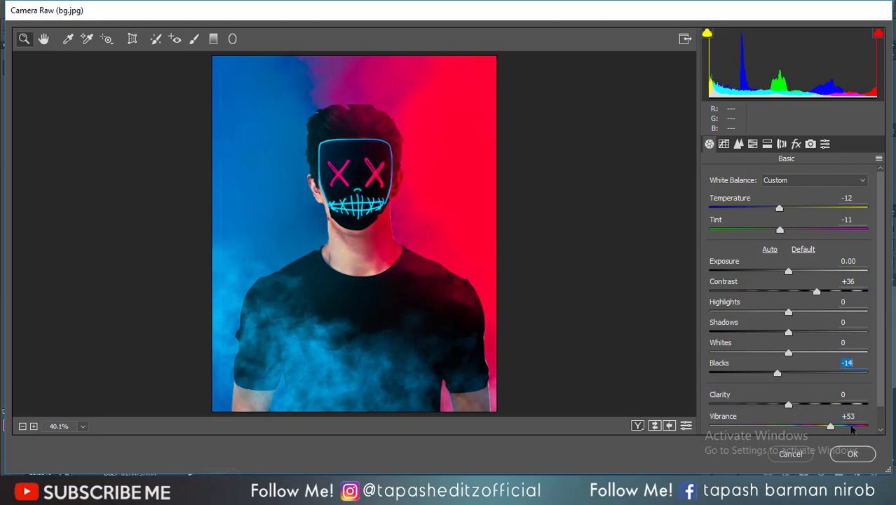
drag(830, 427, 781, 426)
scroll(857, 364, down, 1)
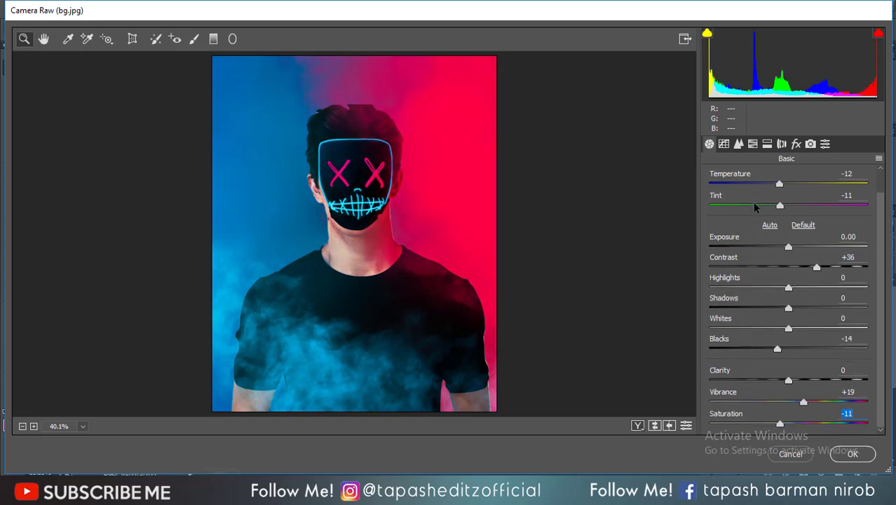
Step: In Camera Raw HSL, set hue Blues -22, Reds -3, Aquas -15, and Reds luminance -6
click(753, 144)
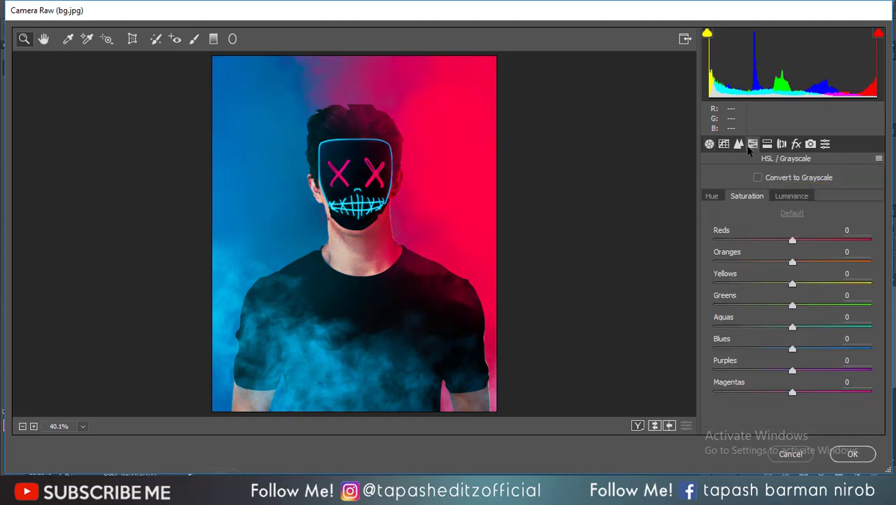
click(714, 197)
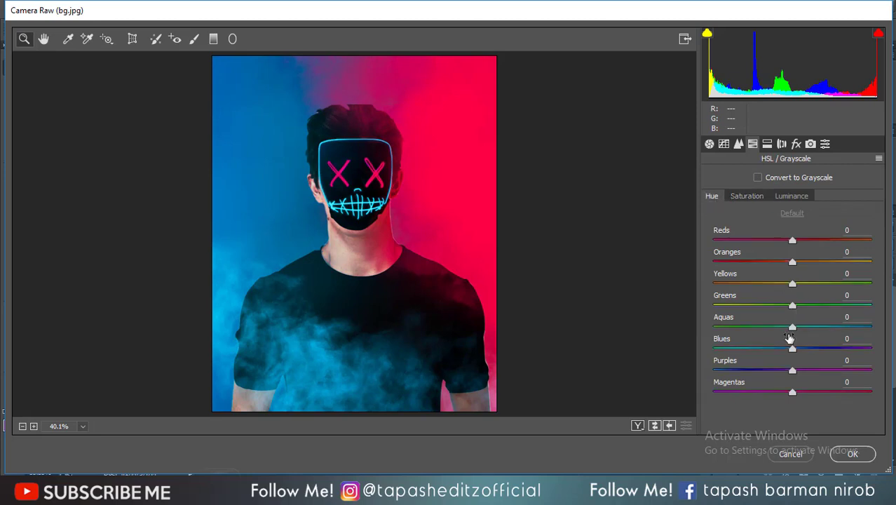
drag(792, 348, 778, 351)
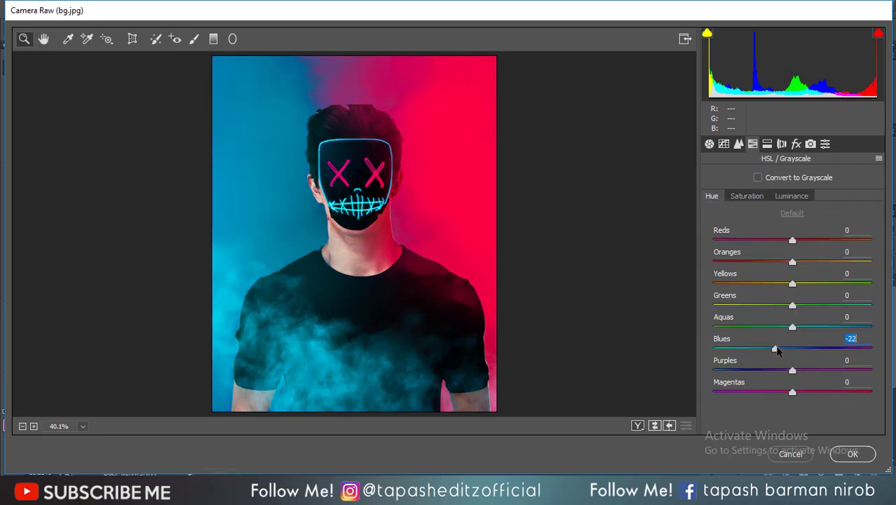
mouse_move(793, 240)
mouse_down()
mouse_move(715, 241)
mouse_move(812, 242)
mouse_move(786, 247)
mouse_move(795, 250)
mouse_up()
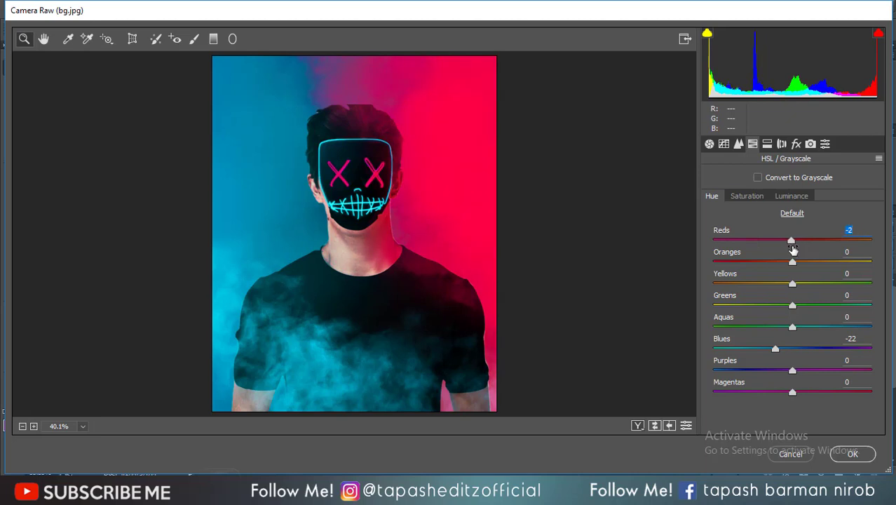
click(799, 197)
mouse_move(792, 241)
mouse_down()
mouse_move(821, 241)
mouse_move(770, 244)
mouse_move(789, 242)
mouse_up()
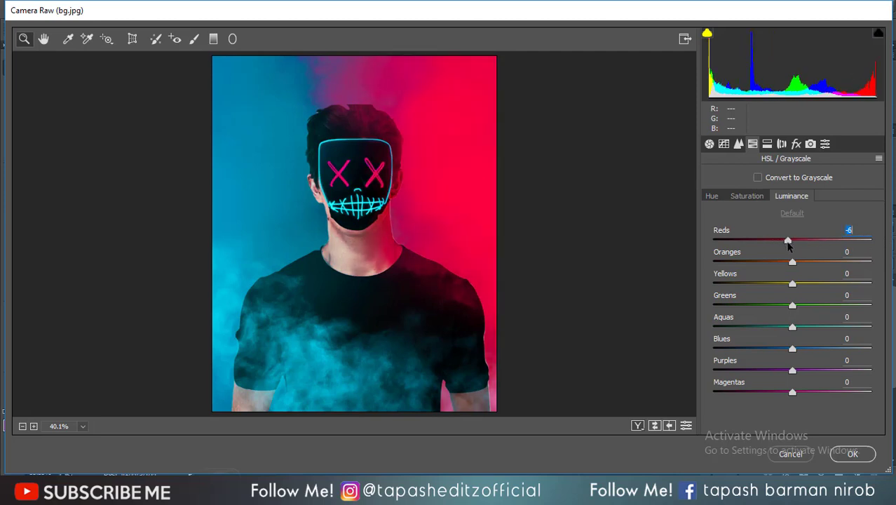
click(710, 197)
mouse_move(792, 241)
mouse_down()
mouse_move(810, 241)
mouse_move(785, 241)
mouse_move(795, 242)
mouse_up()
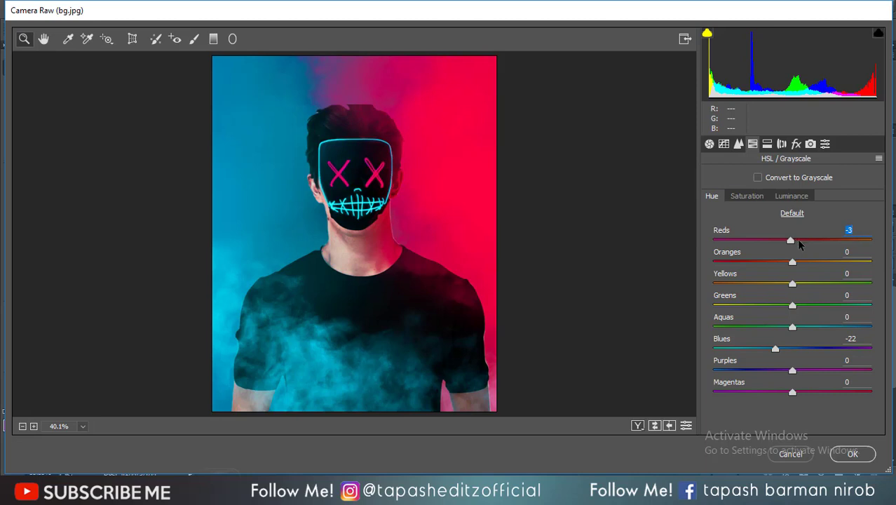
mouse_move(792, 326)
mouse_down()
mouse_move(783, 327)
mouse_move(872, 328)
mouse_up()
click(757, 199)
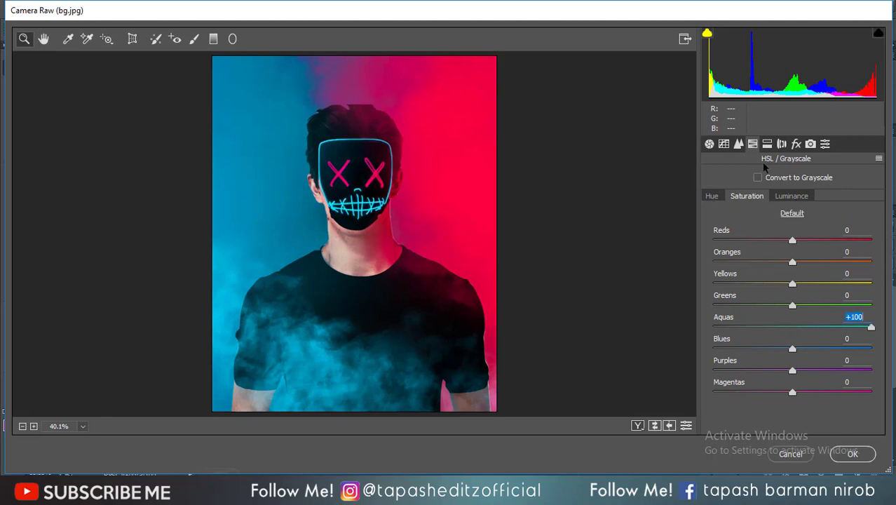
Step: Add a -32 post-crop vignette and apply the Camera Raw grading to the image
click(797, 144)
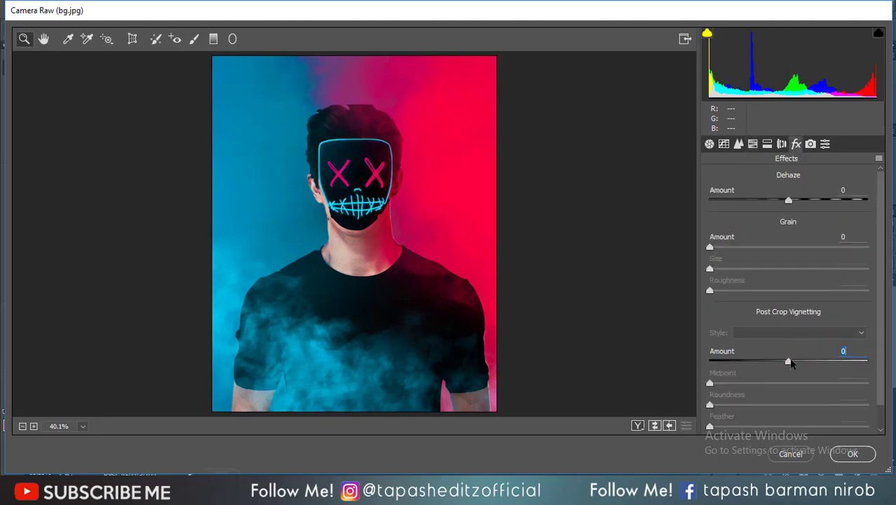
mouse_move(789, 362)
mouse_down()
mouse_move(751, 361)
mouse_move(763, 360)
mouse_up()
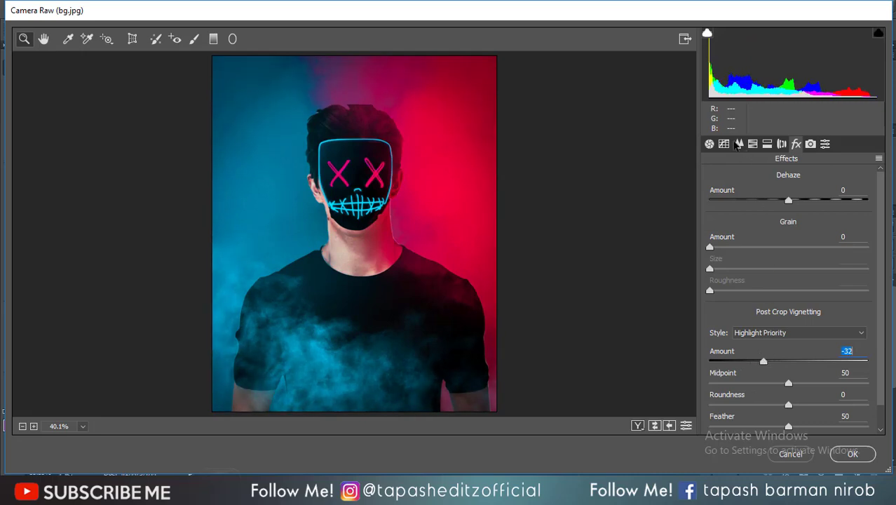
click(852, 454)
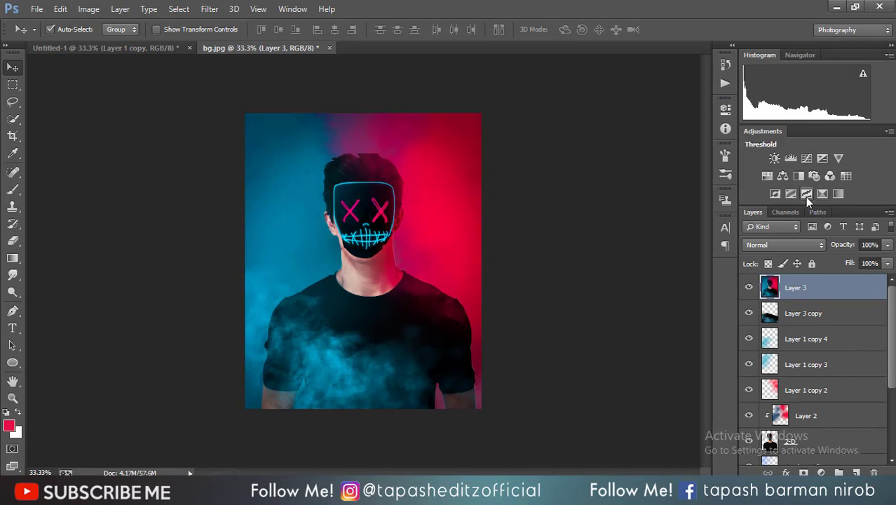
Step: Add a Selective Color layer with Blacks set to Cyan +15, Yellow -15, Black -6
click(823, 194)
click(641, 160)
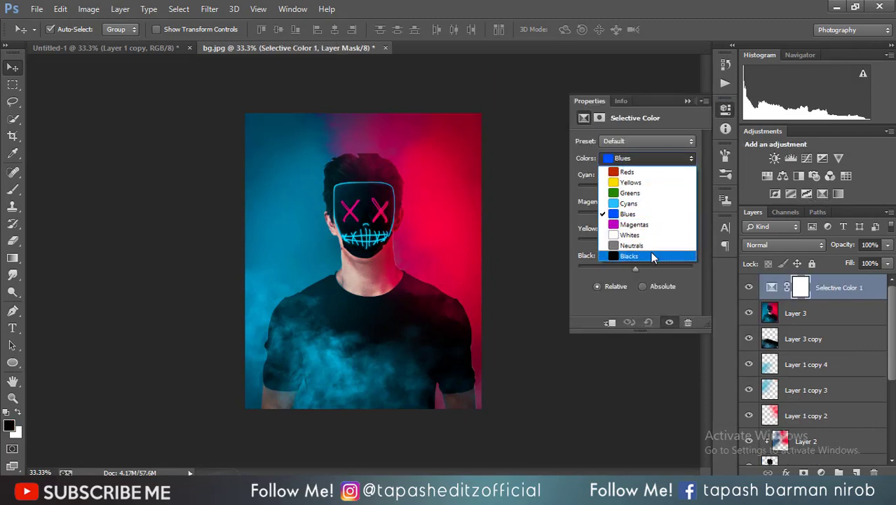
click(650, 256)
drag(634, 272, 630, 269)
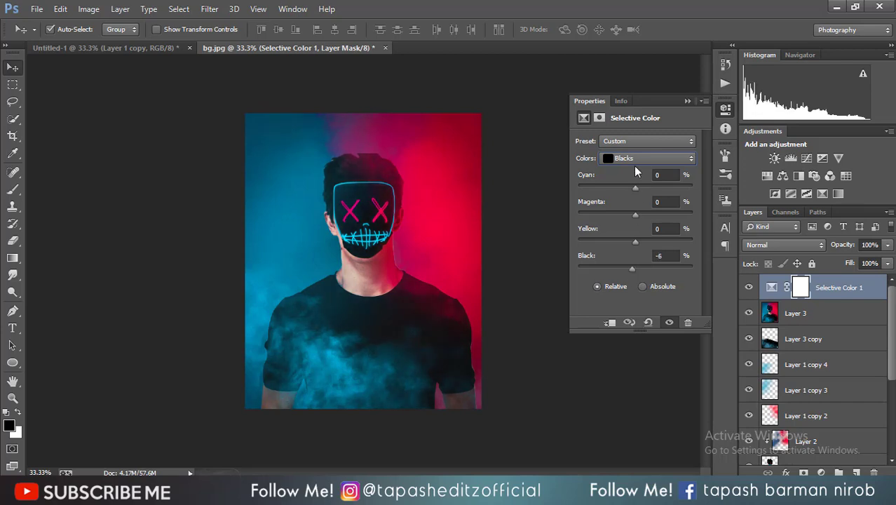
drag(632, 187, 639, 190)
drag(636, 241, 627, 243)
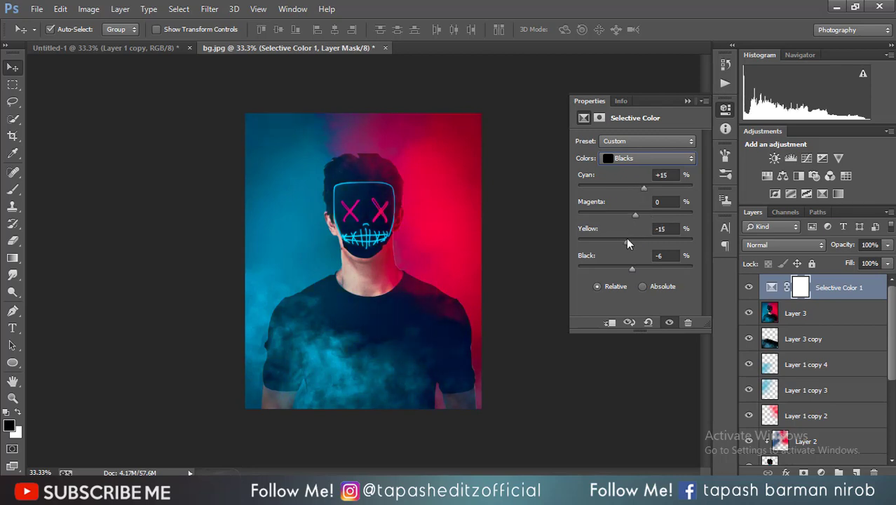
Step: Set the Selective Color Reds to Black +15 and Cyan -15, then collapse Properties
click(635, 158)
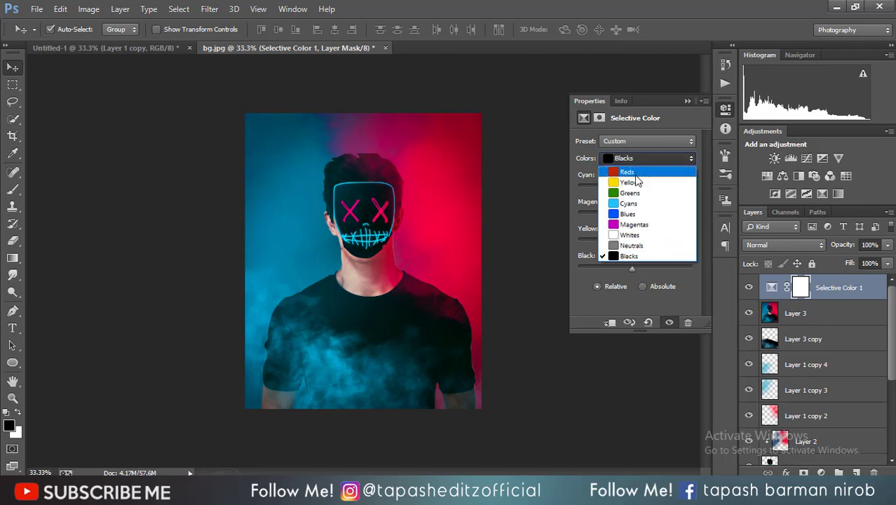
click(636, 171)
drag(633, 268, 642, 269)
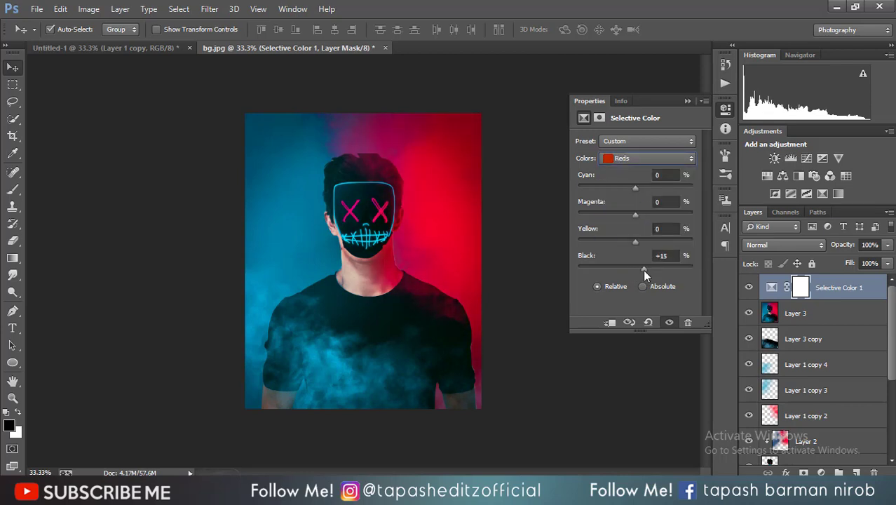
drag(633, 185, 627, 186)
click(681, 101)
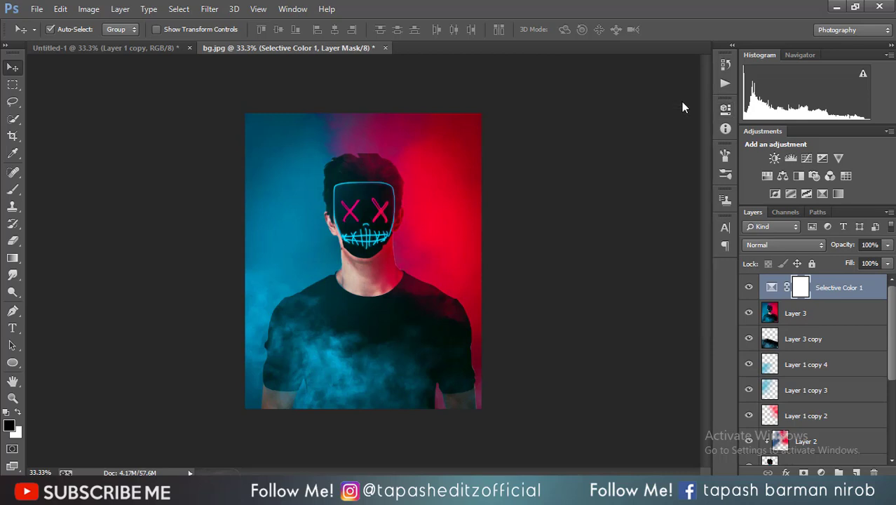
key(ctrl+minus)
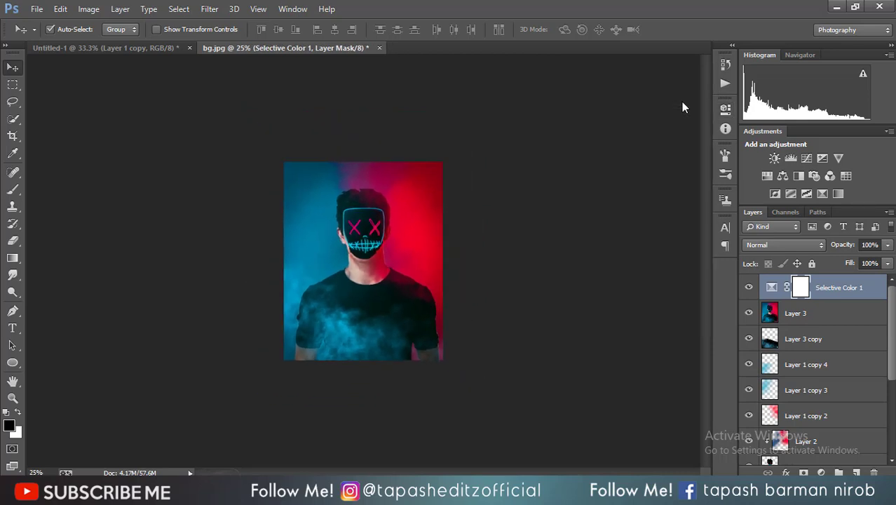
key(ctrl+minus)
key(ctrl+minus)
key(ctrl+minus)
key(ctrl+plus)
key(ctrl+plus)
key(ctrl+plus)
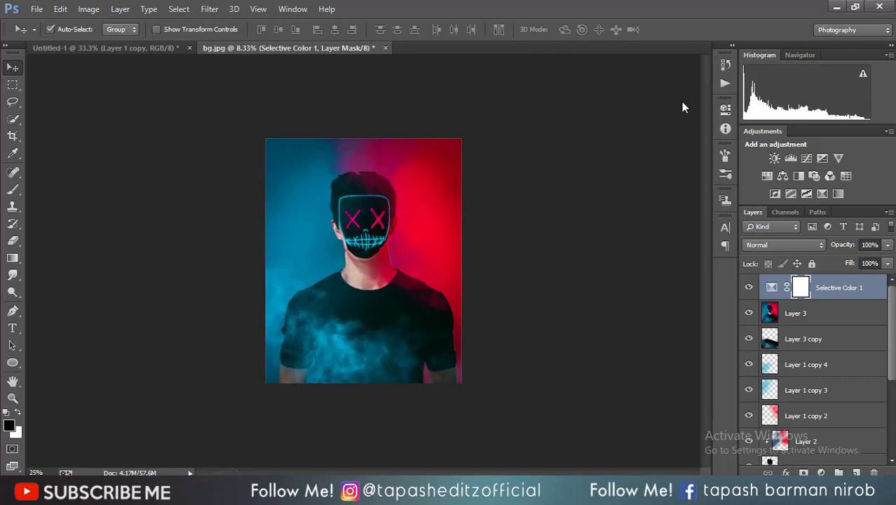
key(ctrl+plus)
key(ctrl+plus)
key(ctrl+minus)
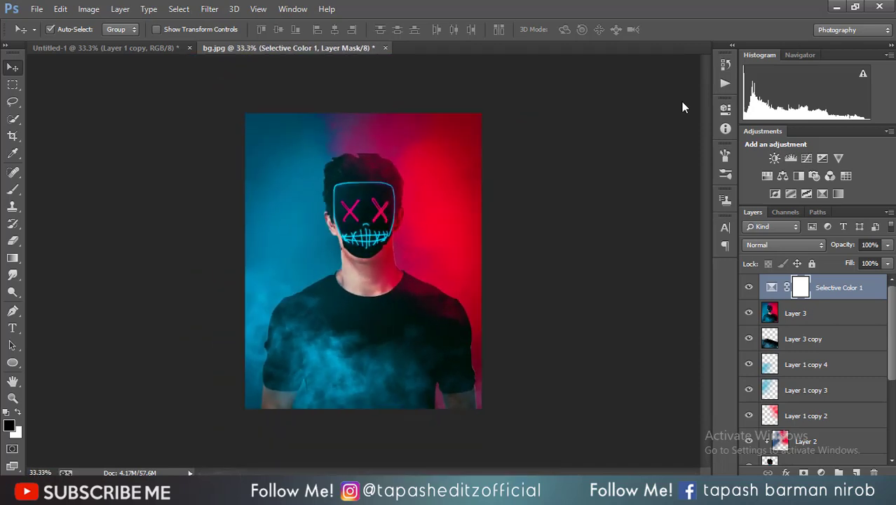